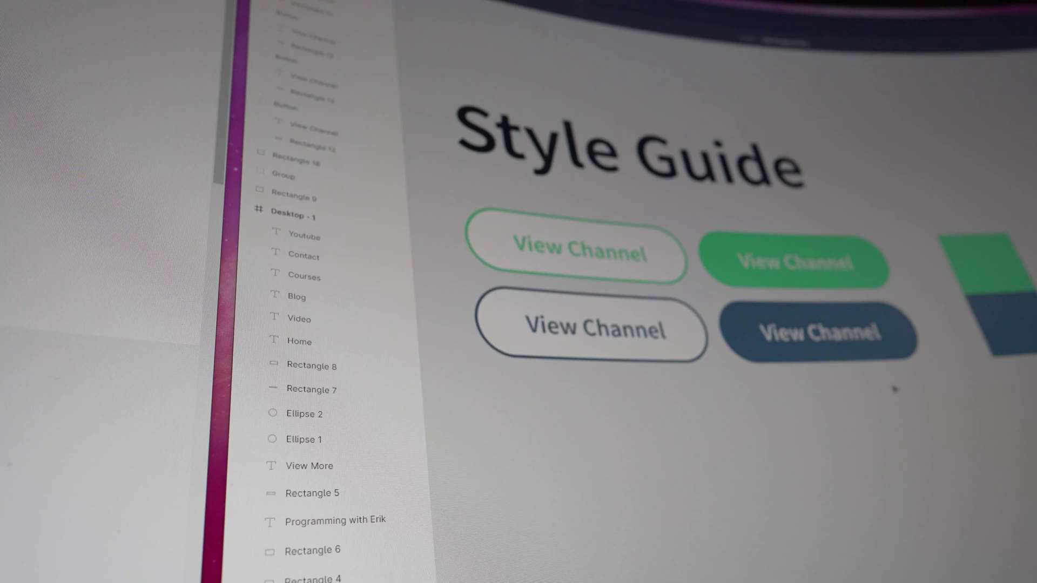
type("News Item")
key("ctrl+a")
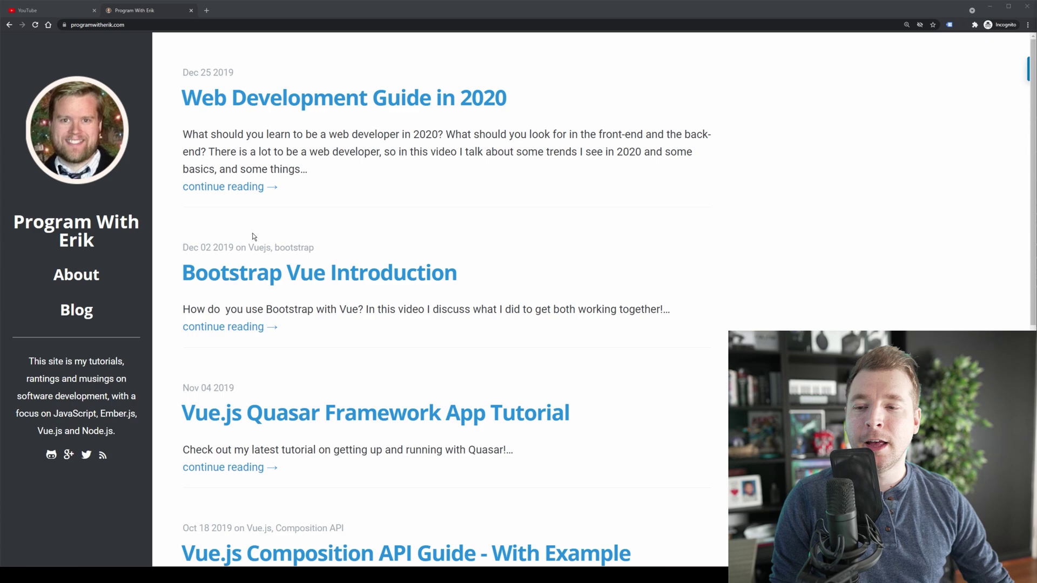
- Draw arrows on the blog home page marking the sidebar and the area beside the posts, and clear the markings
left_click_drag(163, 232, 438, 238)
mouse_move(155, 231)
left_mouse_down()
mouse_move(205, 269)
mouse_move(224, 197)
left_mouse_up()
mouse_move(755, 105)
left_mouse_down()
mouse_move(743, 329)
mouse_move(727, 384)
left_mouse_up()
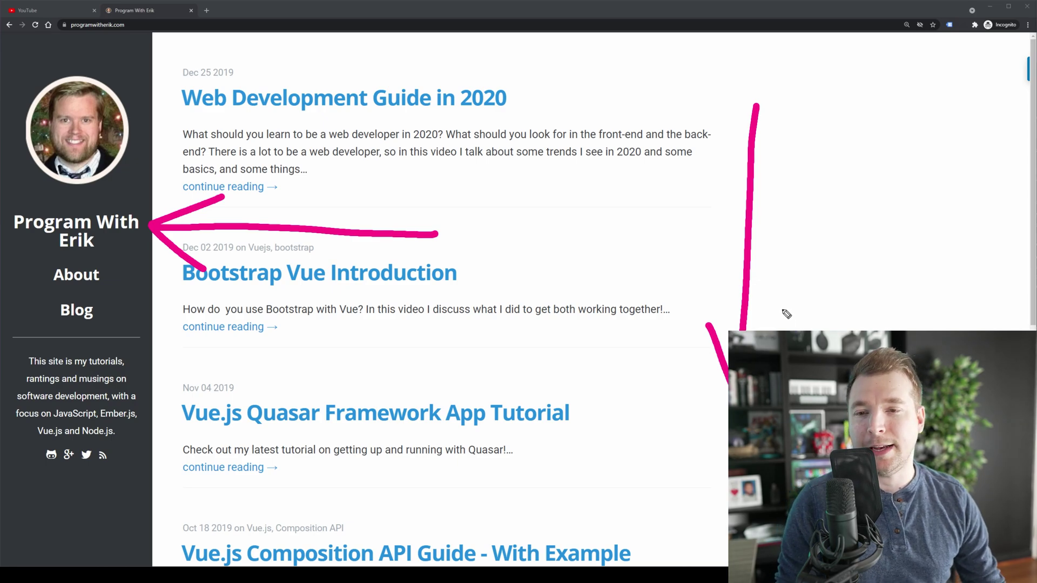
key("ctrl+shift+7")
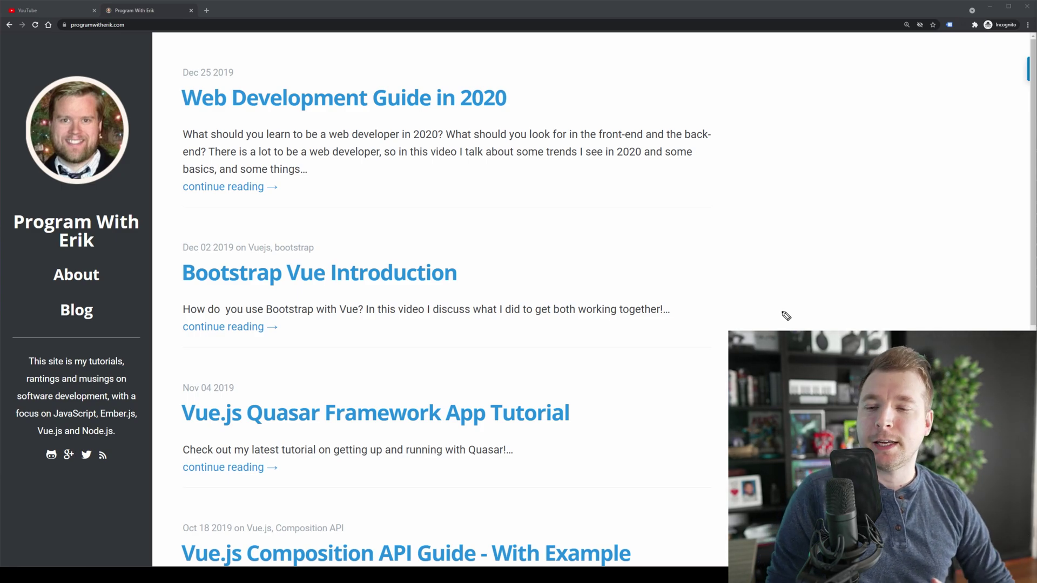
- Draw arrows marking the Bootstrap Vue Introduction post's title and summary, and clear the markings
mouse_move(714, 179)
left_mouse_down()
mouse_move(516, 242)
mouse_move(570, 279)
left_mouse_up()
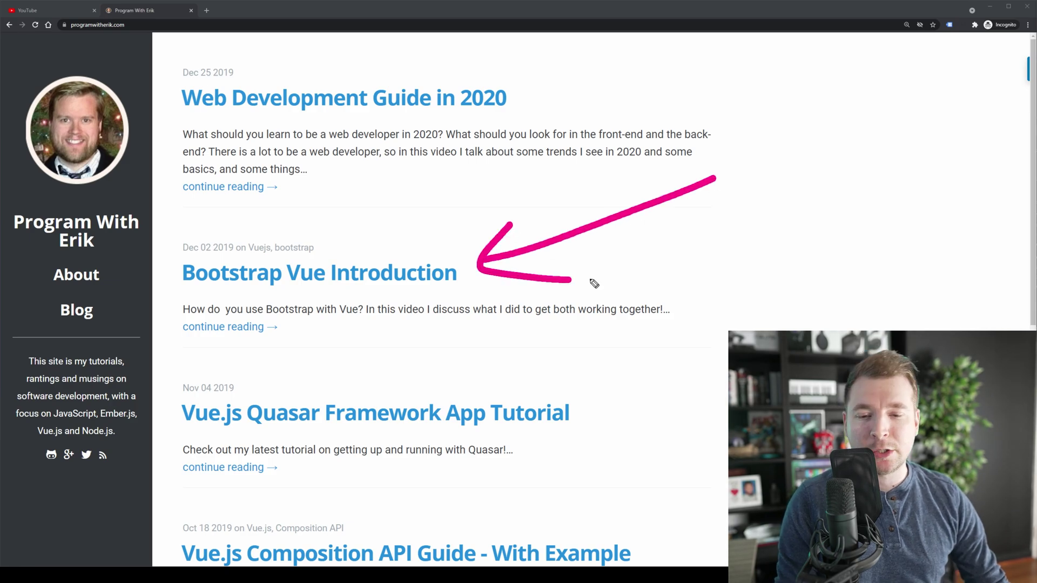
left_click_drag(648, 301, 763, 208)
left_click_drag(637, 273, 690, 299)
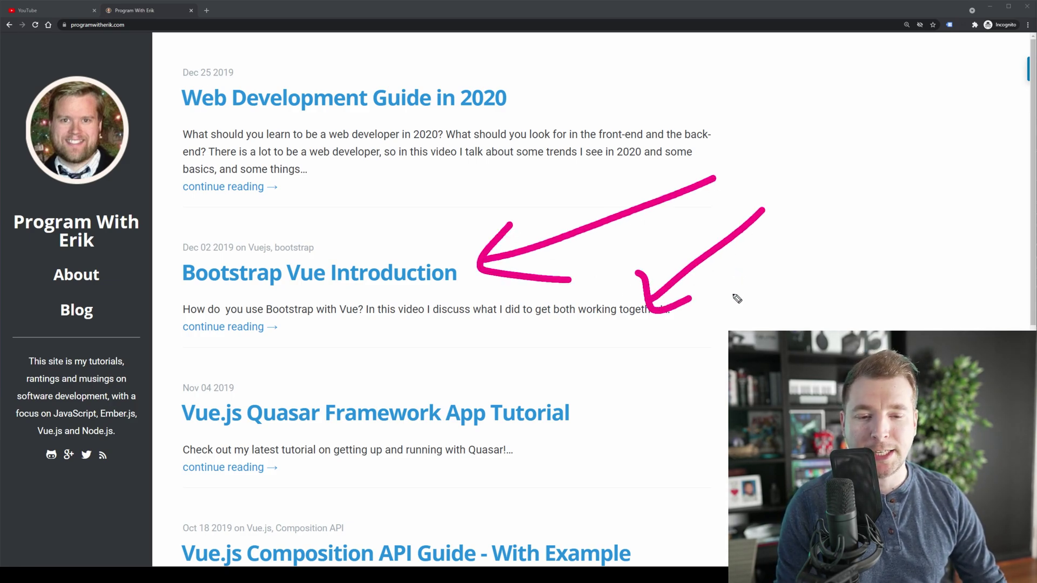
key("ctrl+shift+7")
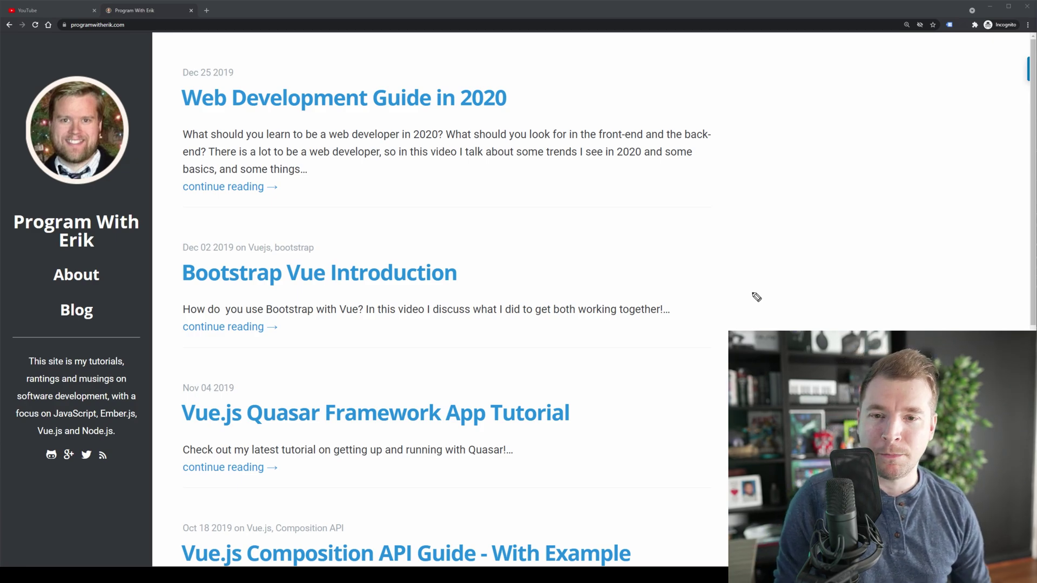
- Open the "Web Development Guide in 2020" post and mark its embedded video with an arrow
left_click(422, 111)
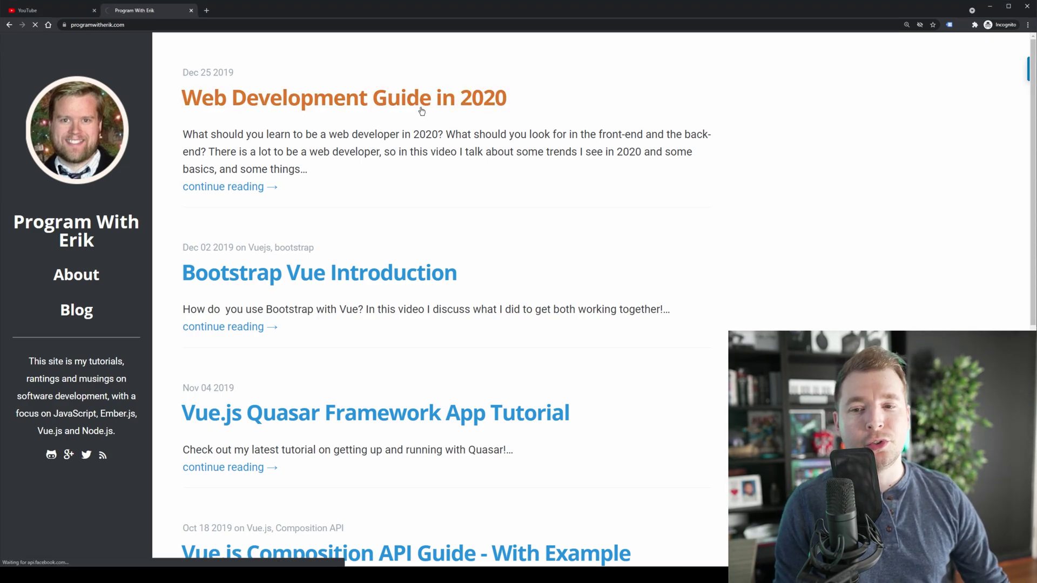
mouse_move(509, 278)
left_mouse_down()
mouse_move(666, 222)
mouse_move(691, 196)
left_mouse_up()
mouse_move(584, 241)
left_mouse_down()
mouse_move(556, 249)
mouse_move(619, 307)
left_mouse_up()
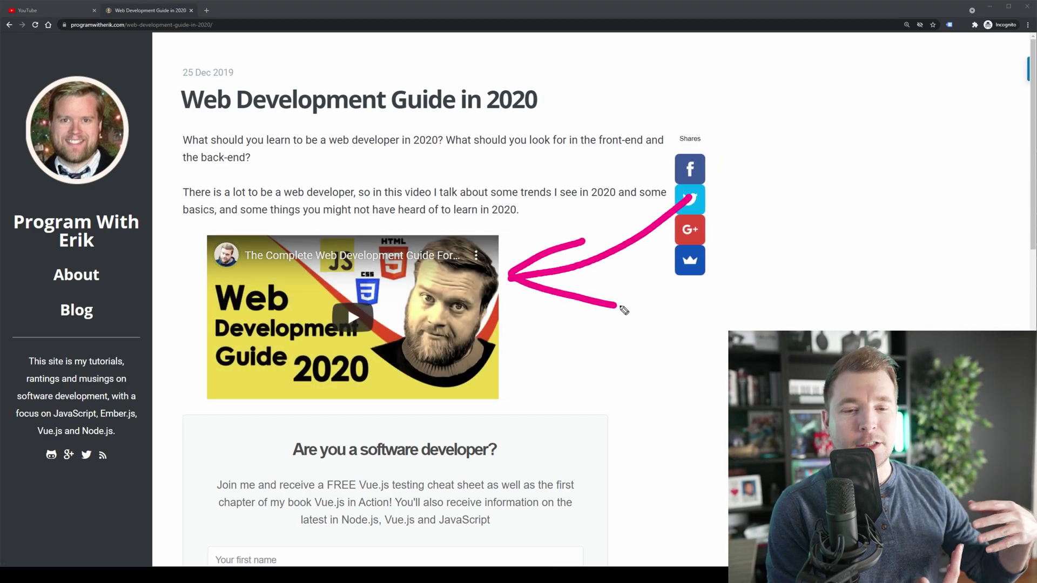
- Outline the post's share buttons and circle the sidebar's social icons with an arrow, and clear the markings
mouse_move(663, 99)
left_mouse_down()
mouse_move(699, 306)
mouse_move(693, 107)
mouse_move(642, 104)
left_mouse_up()
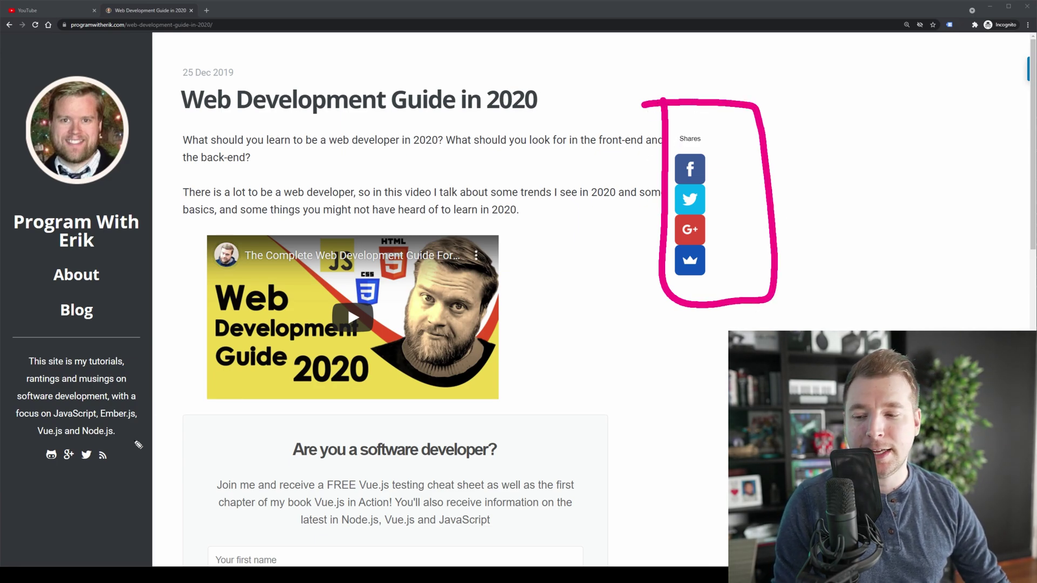
mouse_move(139, 438)
left_mouse_down()
mouse_move(143, 480)
mouse_move(90, 430)
mouse_move(157, 436)
left_mouse_up()
left_click_drag(247, 345, 154, 433)
mouse_move(164, 389)
left_mouse_down()
mouse_move(162, 410)
mouse_move(232, 417)
left_mouse_up()
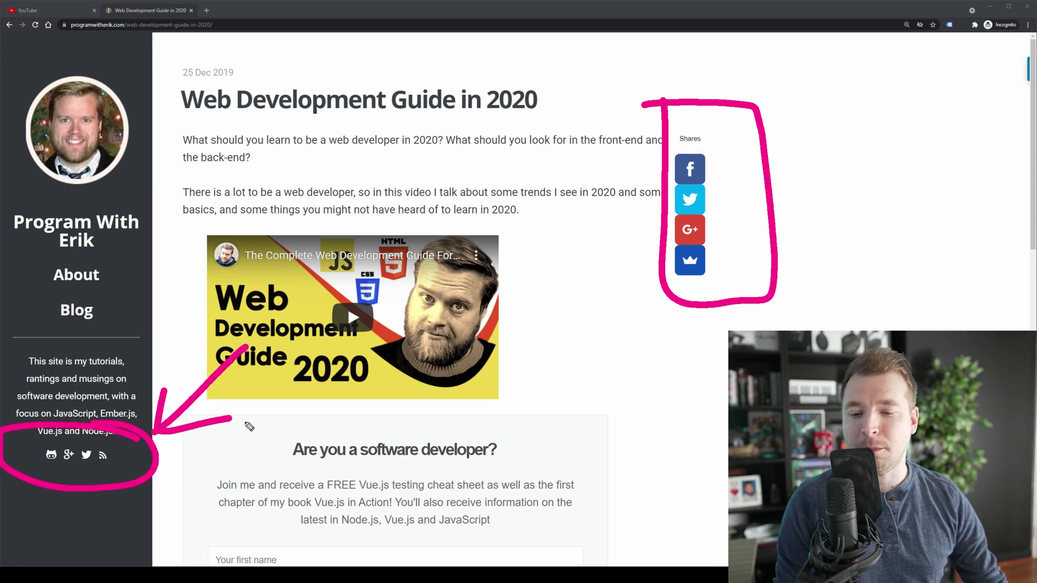
key("Escape")
- Outline the newsletter signup form below the video and point an arrow at it, and clear the markings
scroll(384, 351, "down", 6)
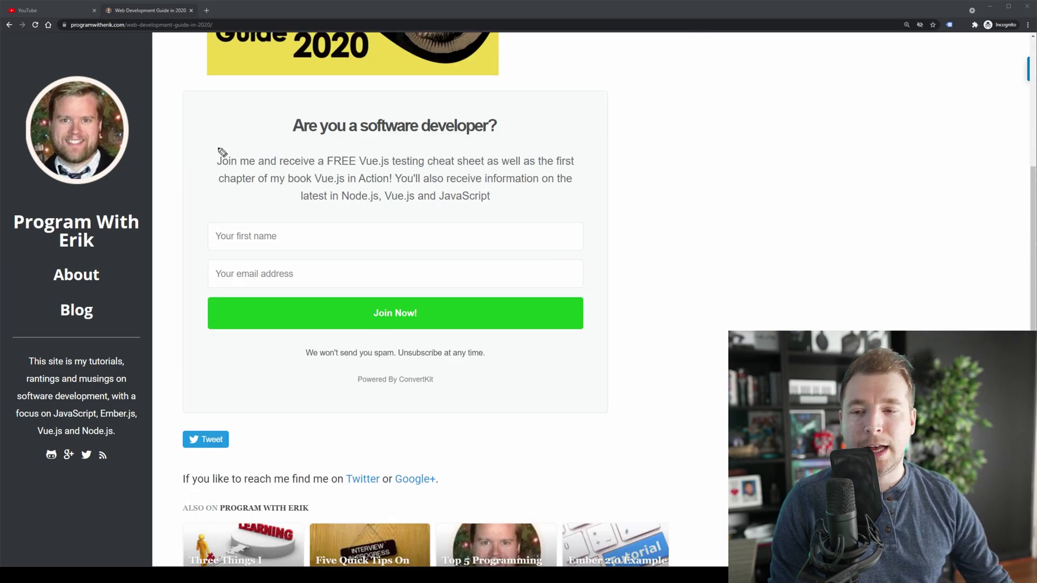
mouse_move(171, 87)
left_mouse_down()
mouse_move(176, 398)
mouse_move(339, 425)
mouse_move(625, 393)
mouse_move(618, 60)
mouse_move(195, 91)
left_mouse_up()
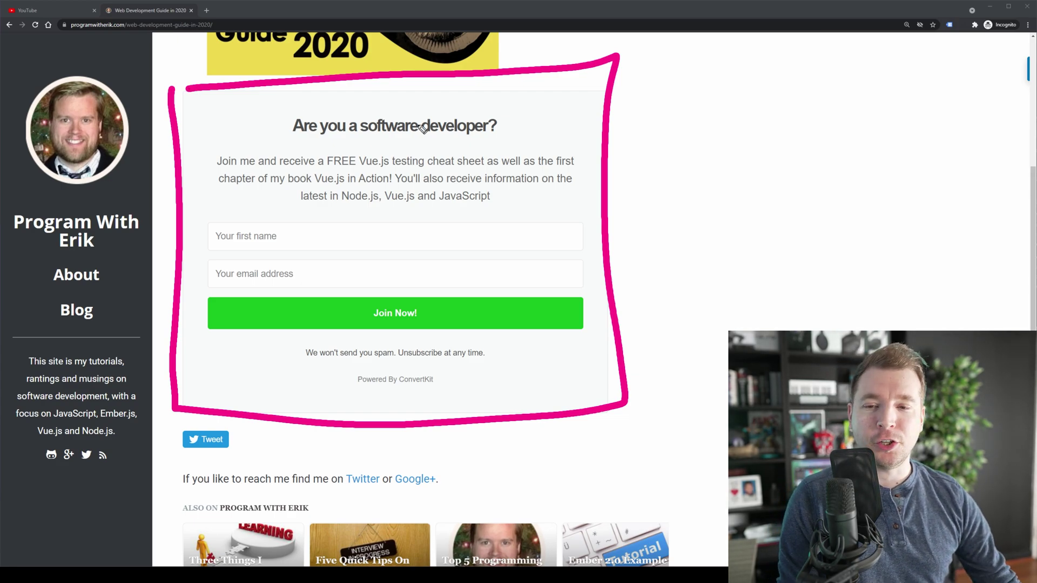
left_click_drag(616, 166, 794, 89)
left_click_drag(660, 125, 697, 189)
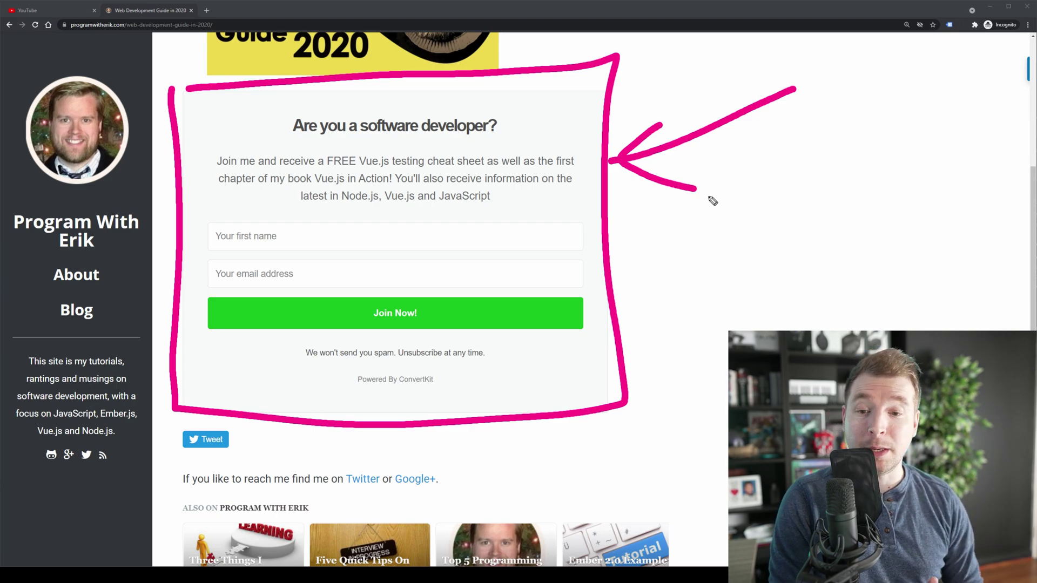
key("ctrl+shift+7")
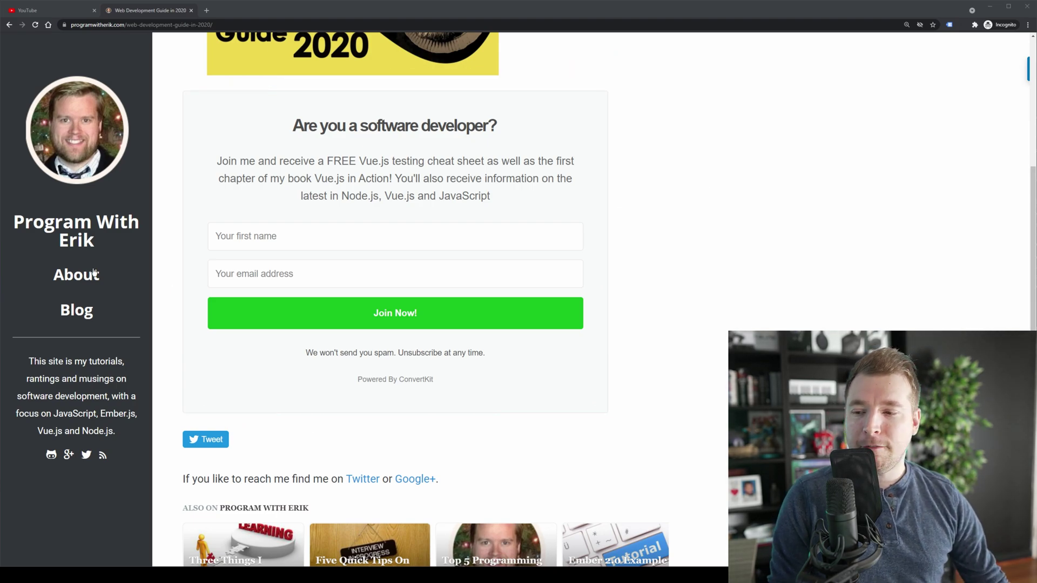
- Open the About page, mark its introduction with an arrow and look through the rest of the page
left_click(78, 279)
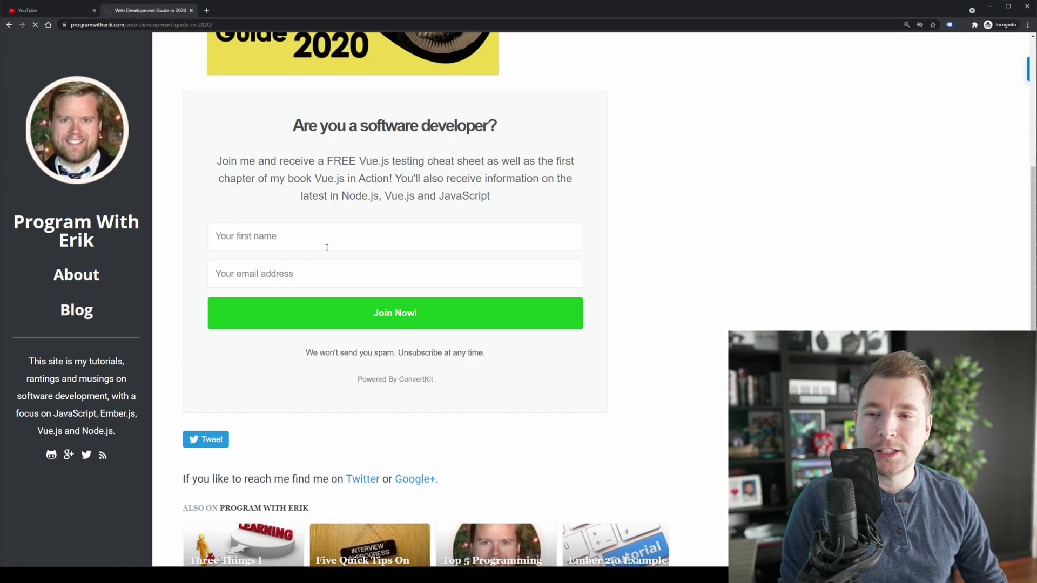
key("ctrl+shift+3")
left_click_drag(643, 172, 863, 147)
mouse_move(702, 117)
left_mouse_down()
mouse_move(642, 172)
mouse_move(733, 220)
left_mouse_up()
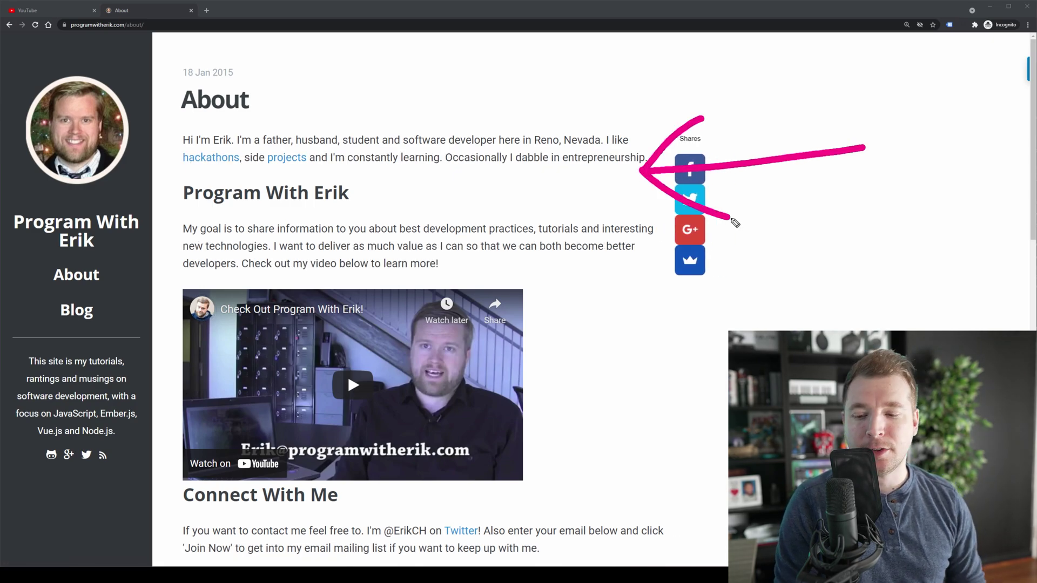
key("ctrl+shift+7")
scroll(482, 365, "down", 5)
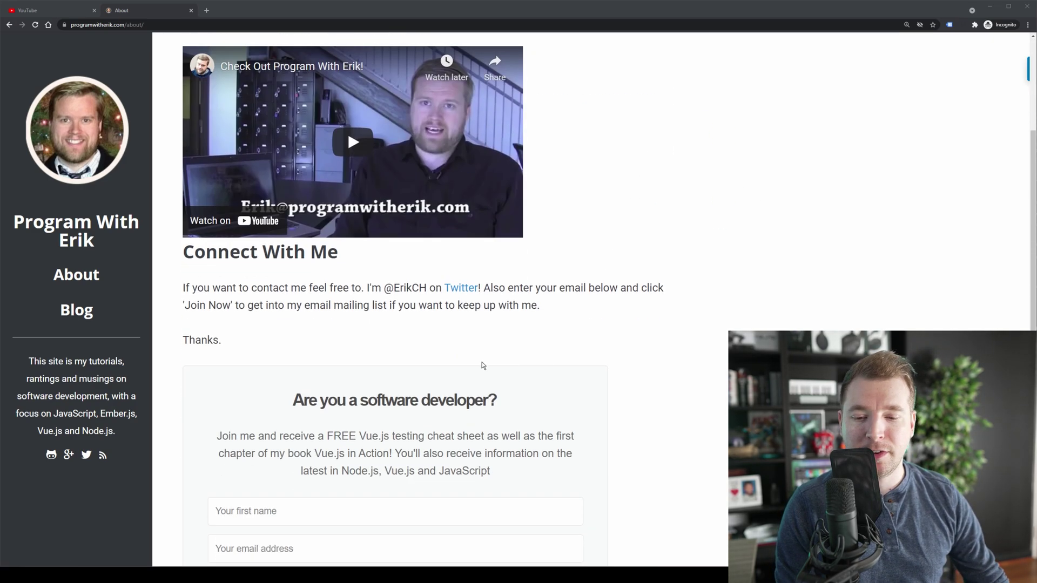
scroll(470, 297, "down", 4)
scroll(493, 329, "up", 9)
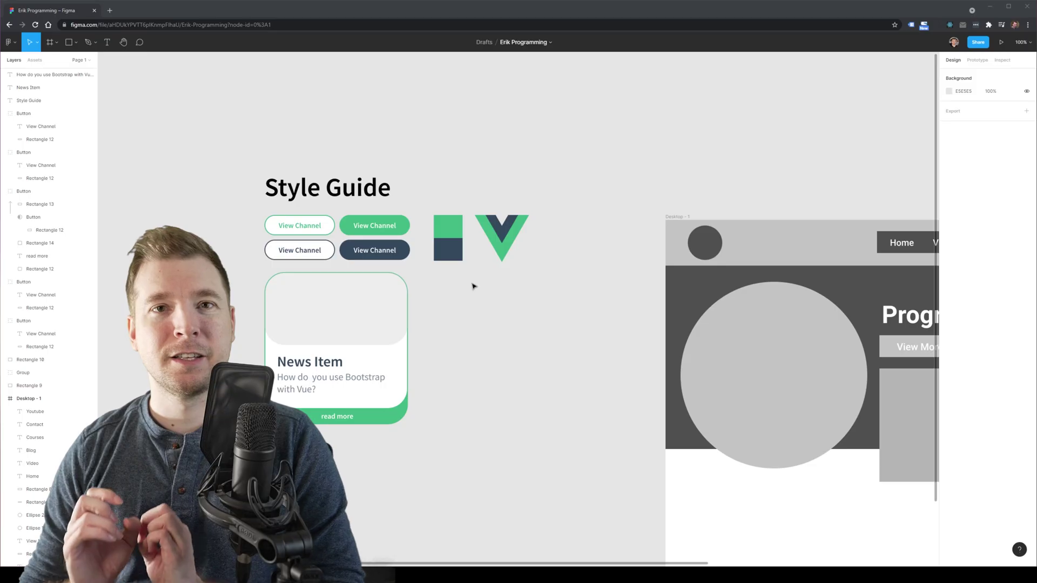
- Delete the Desktop - 1 wireframe frame beside the style guide
scroll(438, 339, "down", 2)
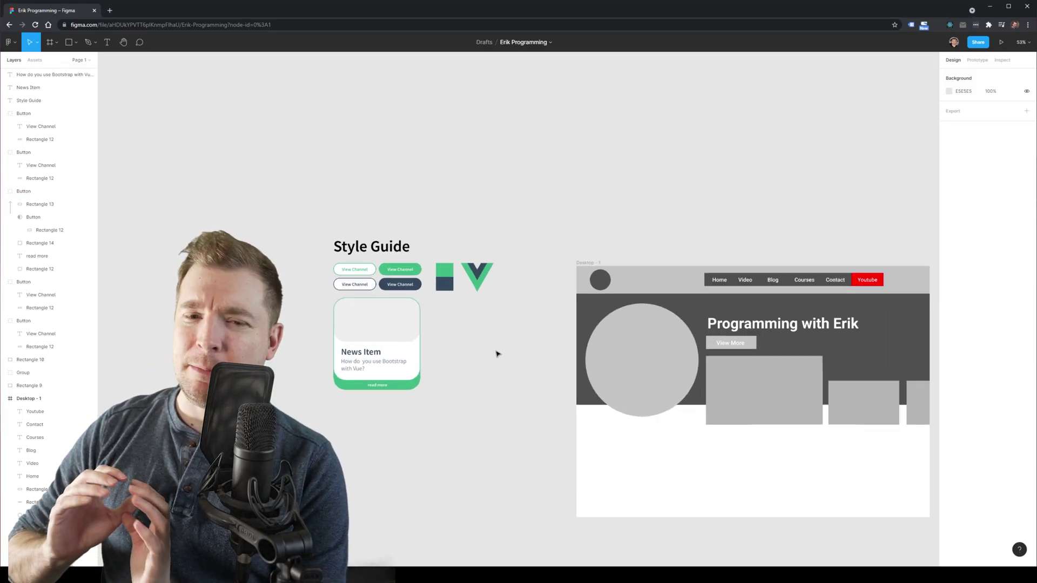
scroll(319, 339, "up", 4)
scroll(357, 316, "down", 3)
left_click(687, 226)
key("Delete")
- Create a new 1440 × 1024 Desktop frame beside the style guide
scroll(512, 311, "up", 2)
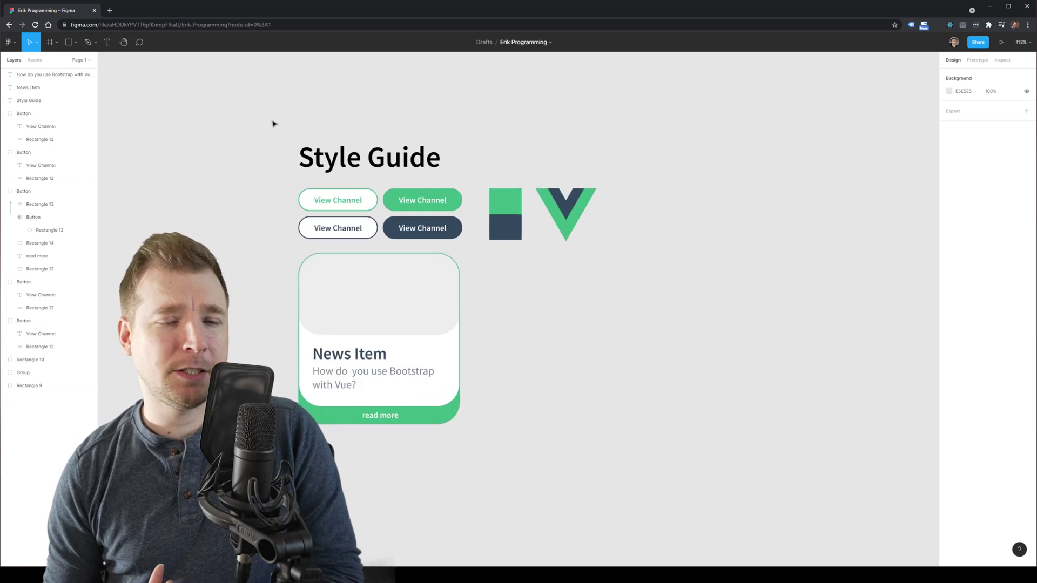
left_click_drag(576, 175, 423, 122)
left_click(57, 42)
left_click(62, 62)
left_click(959, 127)
scroll(561, 162, "down", 1)
left_click_drag(560, 162, 455, 182)
left_click_drag(455, 183, 492, 198)
- Group all style guide layers and name the group "Style Guide"
left_click(29, 88)
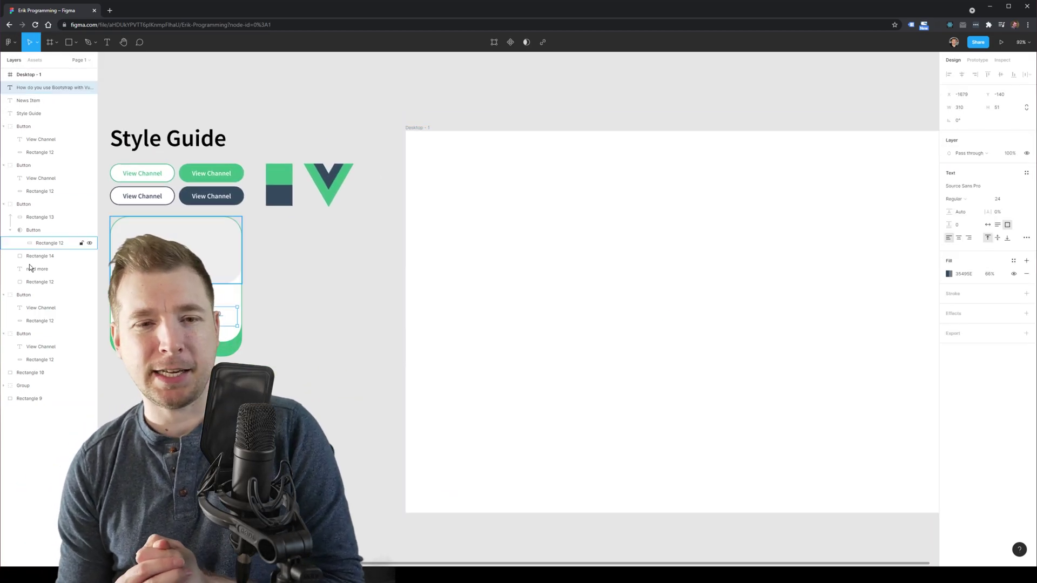
left_click(28, 397, "shift")
key("ctrl+g")
double_click(27, 87)
type("Style Guide")
- Extend the Desktop - 1 frame downward to make the page taller
left_click(662, 496)
scroll(661, 495, "down", 2)
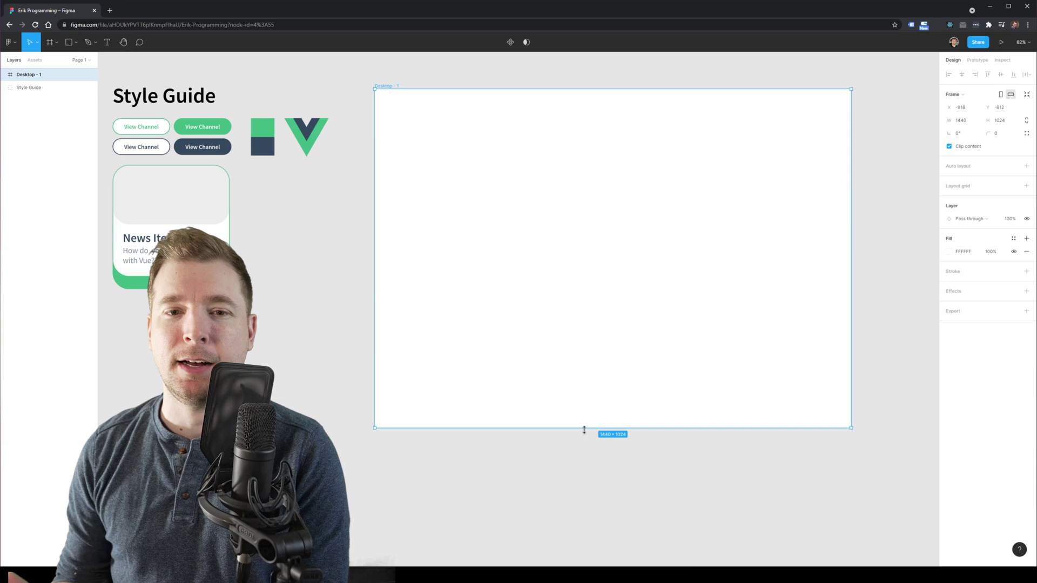
left_click(320, 281)
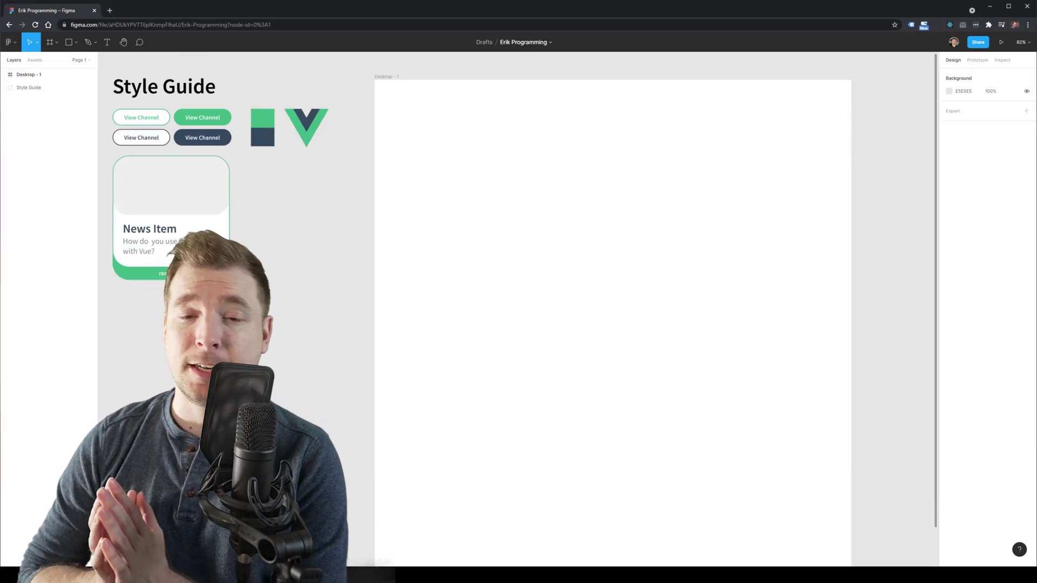
- Draw a 1440 × 12 rectangle across the top of the Desktop frame and fill it with the style guide's green, 42B883
key("r")
left_click_drag(375, 80, 851, 83)
left_click(949, 251)
left_click(851, 371)
left_click(262, 119)
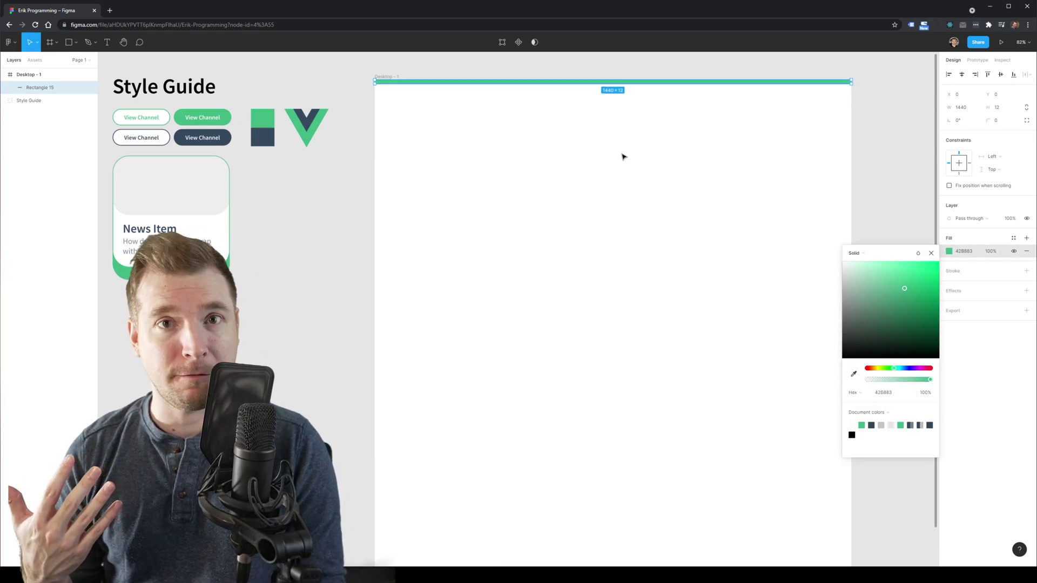
- Place a copy of the dark blue button near the Desktop frame's top-right corner and widen it to about 661 × 50 as a navigation bar
left_click(317, 272)
left_click_drag(318, 271, 306, 271)
double_click(208, 141)
left_click(259, 270)
double_click(190, 137)
left_click_drag(190, 138, 217, 176)
key("ctrl+z")
left_click_drag(33, 152, 45, 82)
left_click_drag(223, 176, 820, 116)
left_click(50, 113)
- Set the navigation bar's label to "Home"
double_click(630, 111)
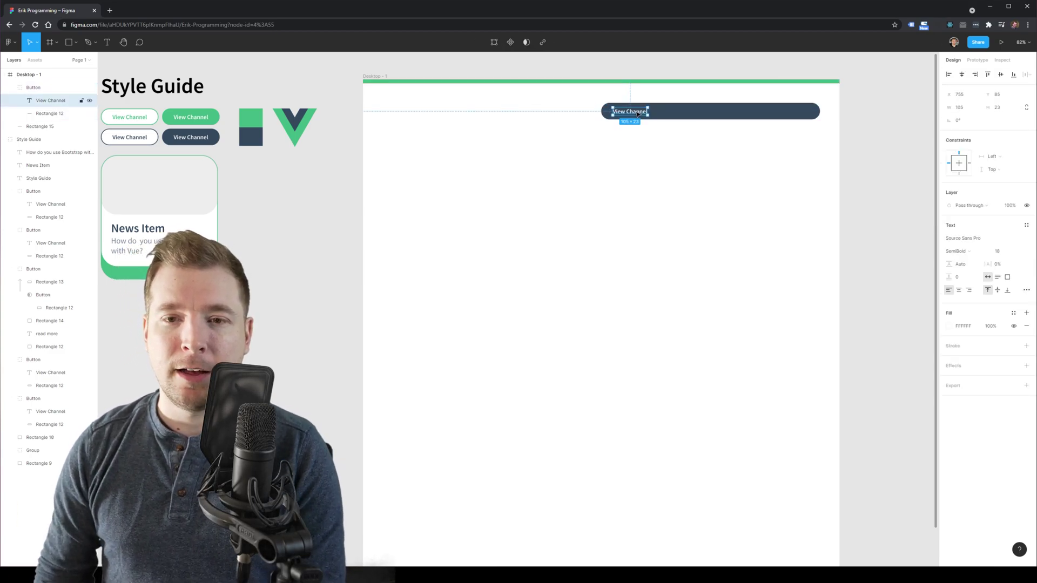
type("Home")
key("Escape")
- Fit a copy of the white dark-outlined button at the navigation bar's start, labelled "Home", and set the bar's own label to "Courses"
left_click(129, 137)
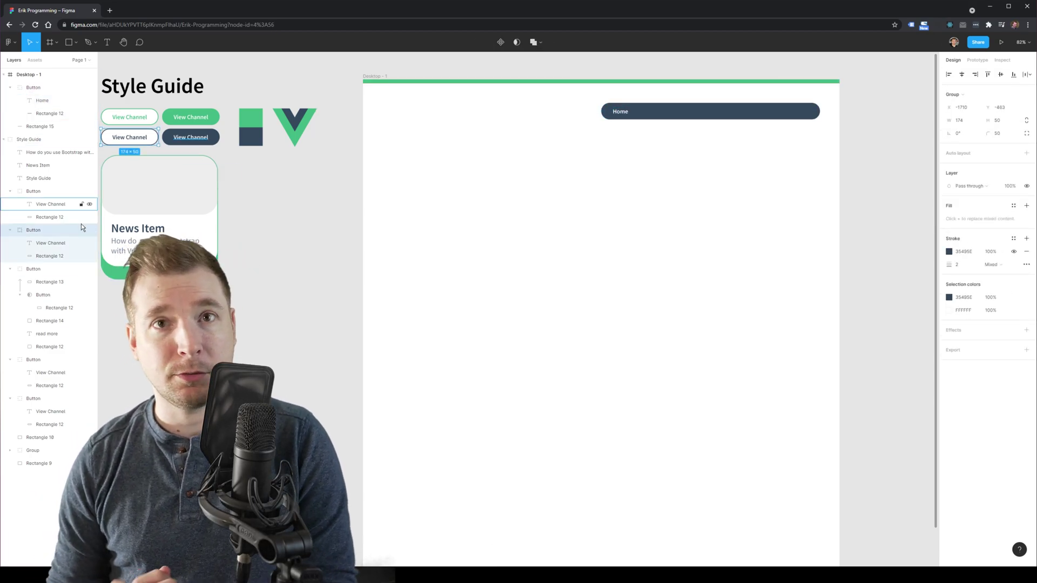
left_click_drag(130, 137, 196, 168)
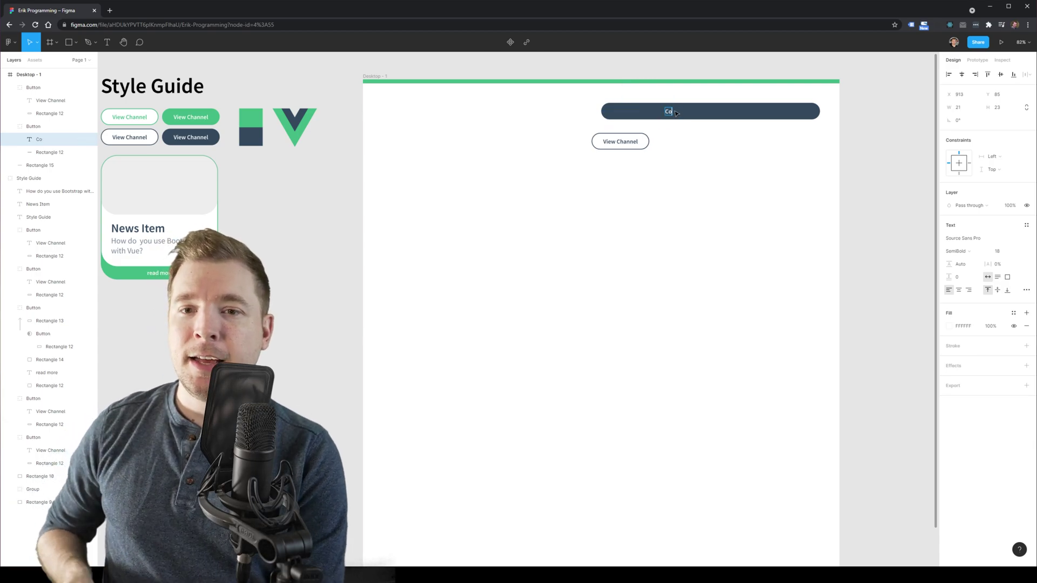
left_click_drag(620, 142, 693, 116)
double_click(629, 112)
type("Home")
key("Escape")
- Duplicate the navigation label after Courses to add "Blog" and "Contact" items
left_click(660, 111)
double_click(693, 111)
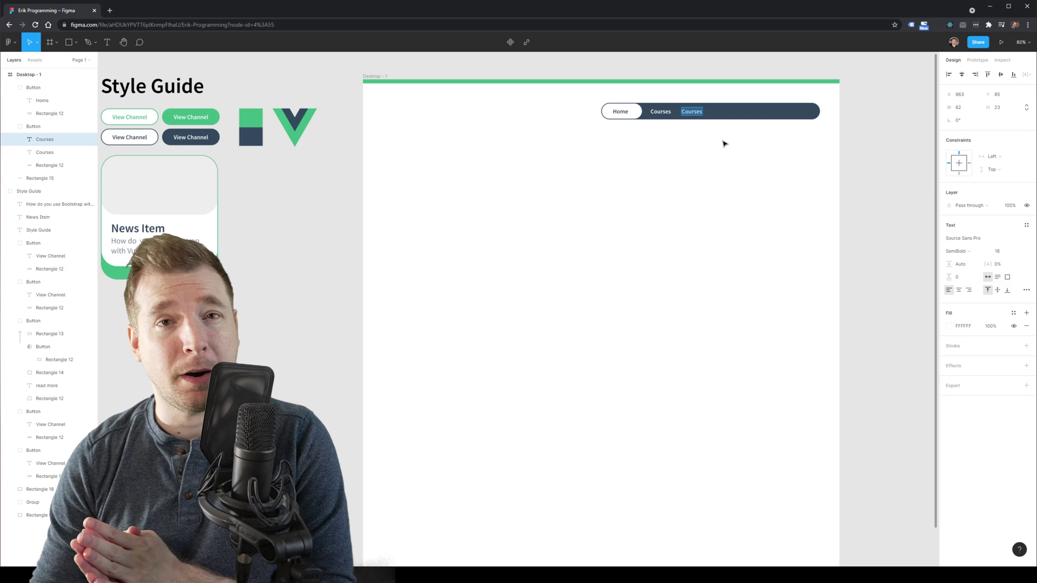
type("Blog")
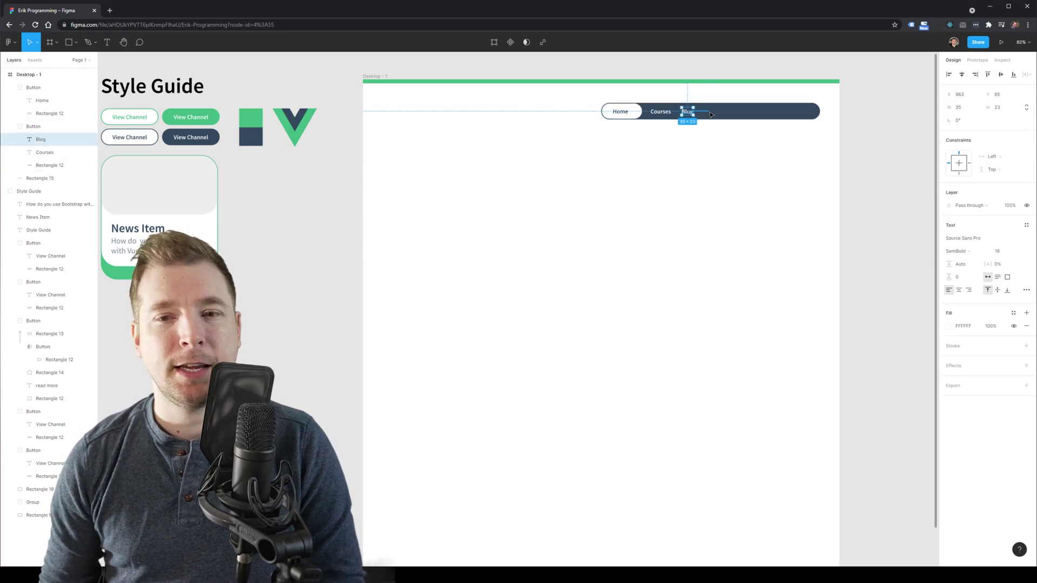
left_click_drag(687, 111, 713, 112, "alt")
double_click(705, 112)
type("Contact")
key("Escape")
left_click(728, 155)
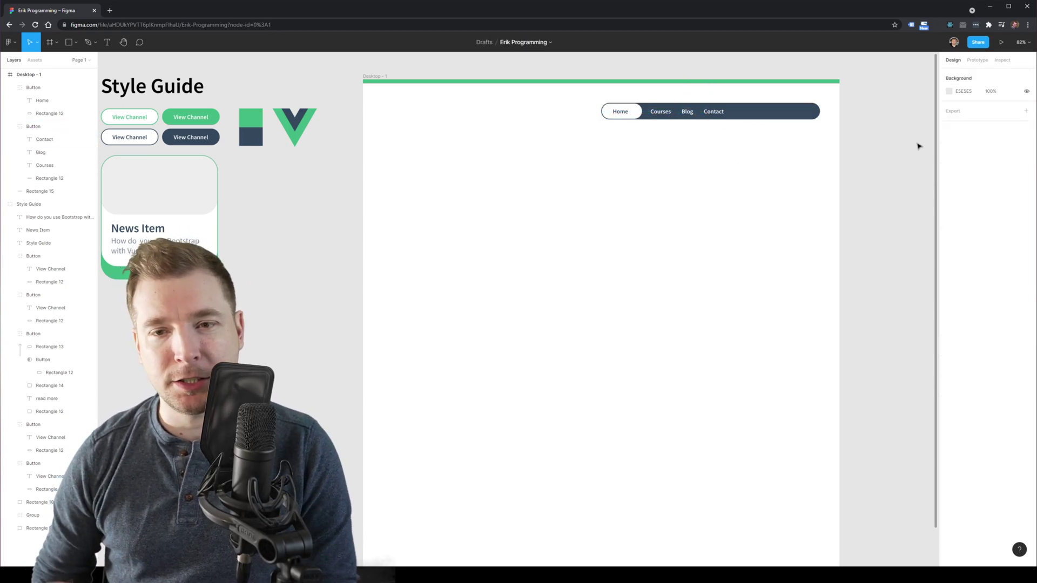
- Shift the Courses, Blog and Contact labels away from Home and widen the gap between Courses and Blog
double_click(660, 112)
left_click(686, 112, "shift")
left_click(713, 112, "shift")
key("shift+Right")
key("shift+Right")
left_click(721, 112)
left_click(694, 112, "shift")
key("shift+Right")
key("shift+Right")
- Nudge the Contact label further right to even out its spacing from Blog
left_click(732, 117)
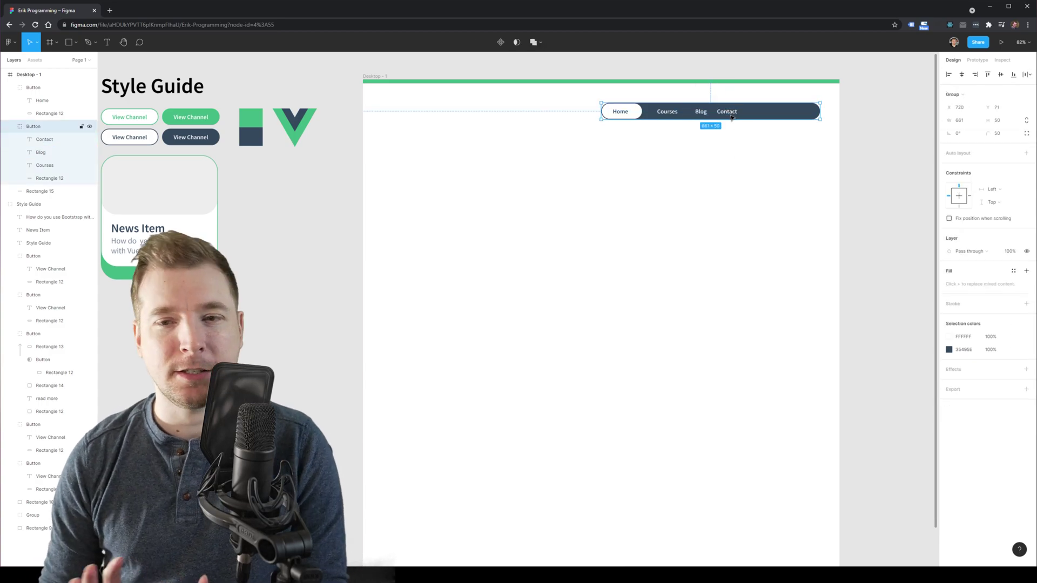
double_click(731, 116)
key("shift+Right")
key("shift+Right")
left_click(682, 176)
double_click(734, 112)
key("Left")
key("Escape")
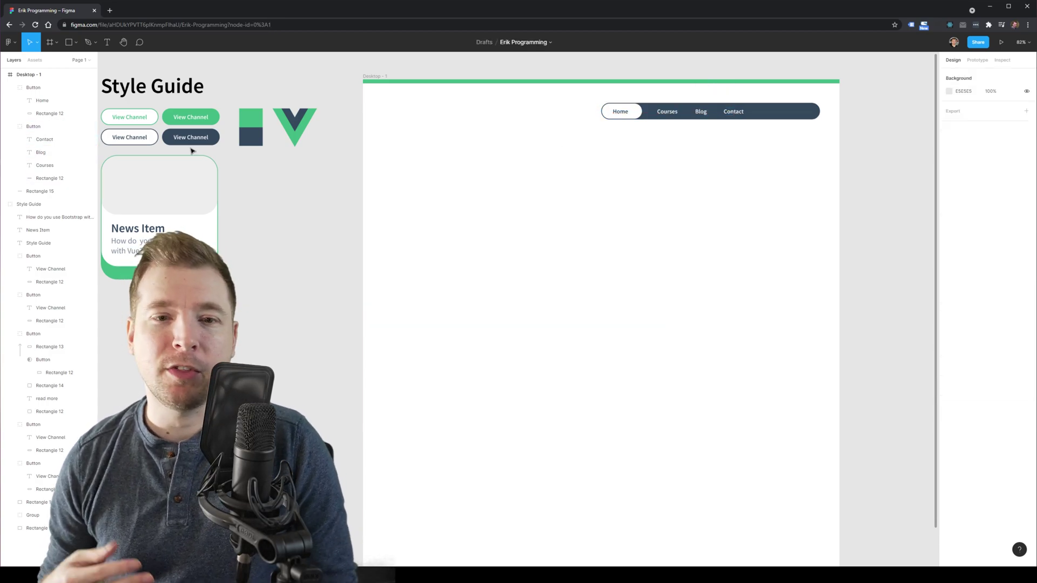
- Copy the style guide's filled green button onto the right end of the navigation bar
double_click(202, 120)
double_click(151, 121)
key("Escape")
double_click(203, 121)
key("shift+Return")
key("ctrl+c")
key("ctrl+v")
left_click_drag(215, 121, 815, 115)
- Recolour the copied button's background to red, B84242
left_click(785, 129)
left_click(789, 114)
left_click(949, 336)
left_click_drag(894, 454, 862, 455)
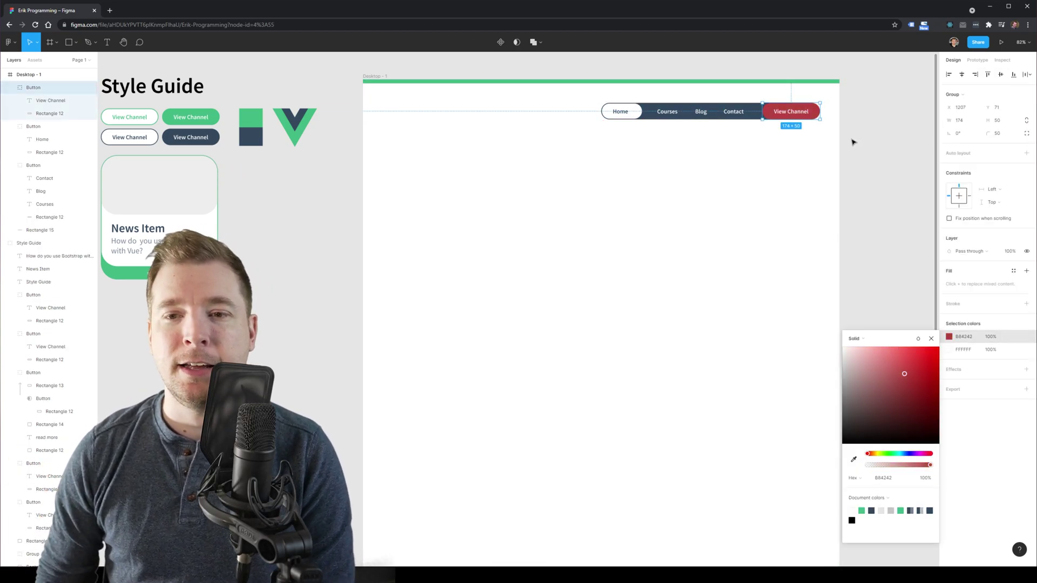
- Change the red button's label to "Youtube" and shift it right within the button
double_click(790, 112)
double_click(791, 112)
type("Youtube")
key("Escape")
left_click_drag(785, 112, 798, 112)
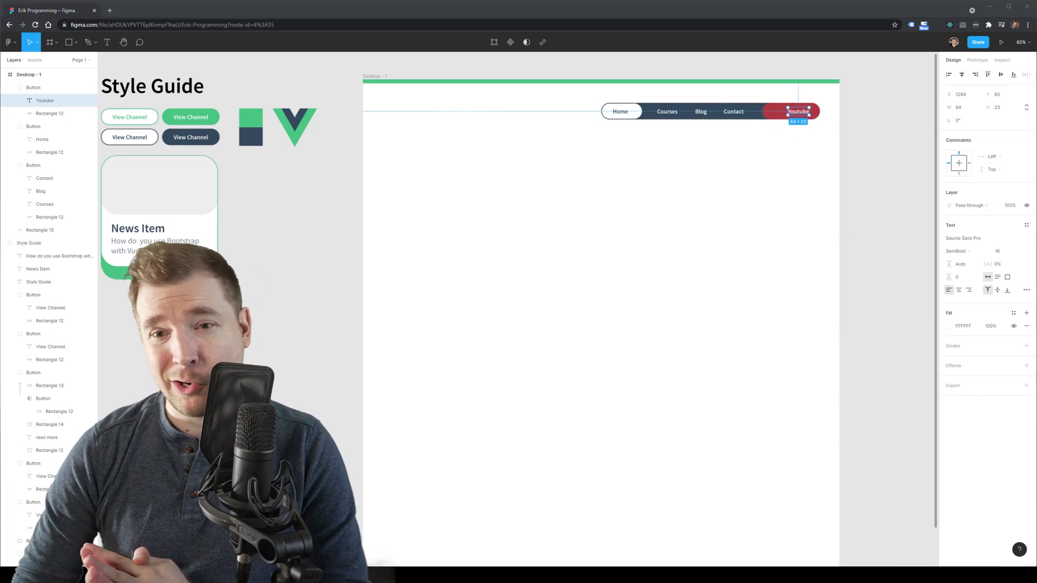
- Paste the YouTube play button image, scale it down and place it before the Youtube label in the red button
key("ctrl+v")
left_click_drag(713, 364, 395, 138)
left_click_drag(383, 133, 775, 112)
- Recolour the Youtube button's background with the red sampled from the play button image
left_click(814, 113)
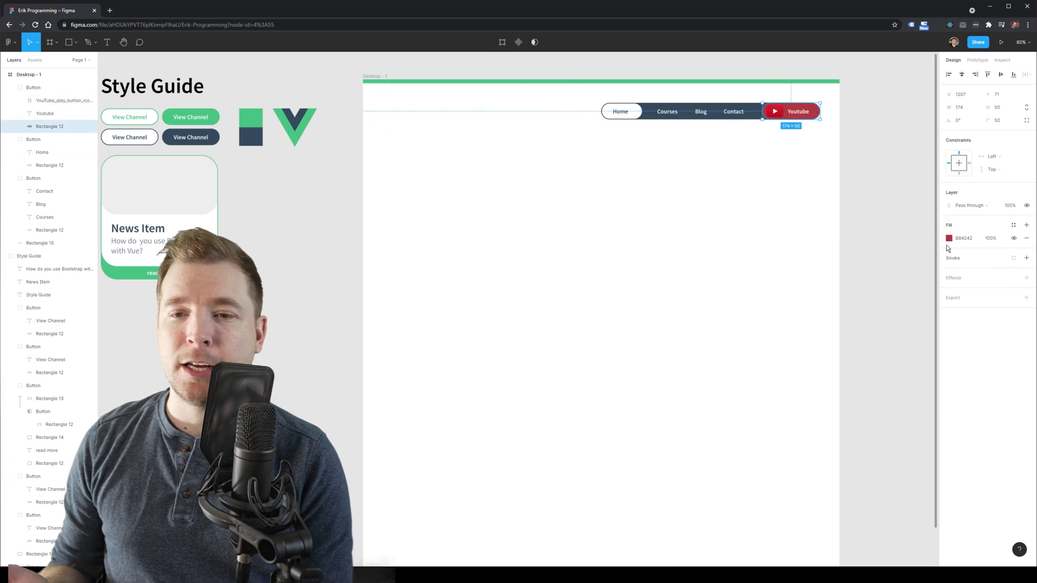
left_click(949, 238)
left_click(851, 359)
left_click(779, 110)
left_click(864, 157)
- Set the Youtube label's font weight to Bold
double_click(800, 113)
left_click(953, 251)
left_click(962, 262)
left_click(865, 168)
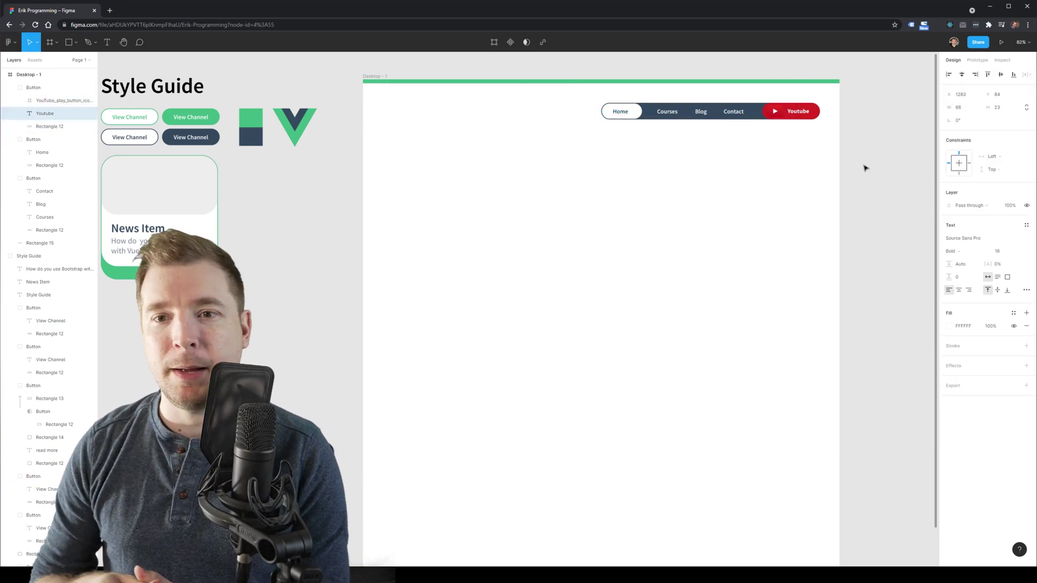
left_click(865, 167)
- Copy the style guide's News Item heading into the page header, to the left of the navigation bar
left_click(150, 96)
double_click(143, 232)
key("Escape")
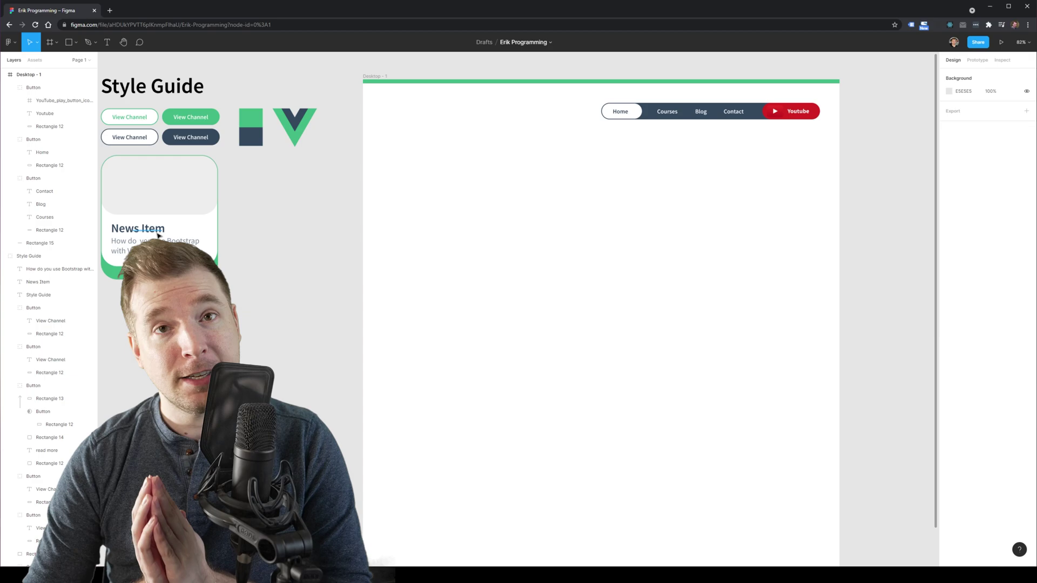
left_click_drag(157, 235, 228, 184, "alt")
left_click_drag(39, 282, 47, 82)
left_click_drag(221, 181, 464, 114)
- Change the copied heading's text to "Programming with Eric"
double_click(433, 114)
type("Programming with Eric")
key("Escape")
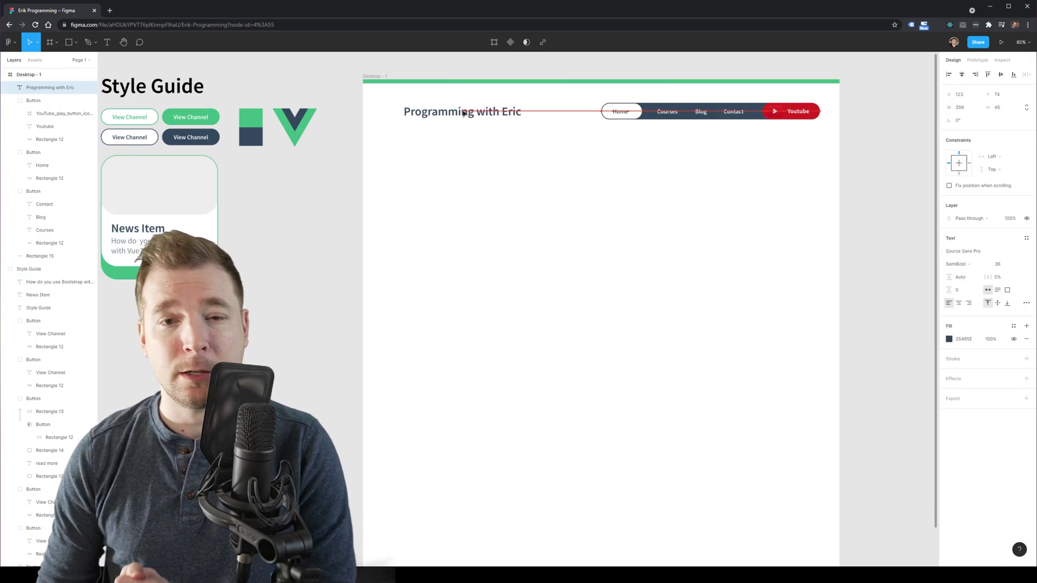
left_click(474, 134)
key("alt+Tab")
key("alt+Tab")
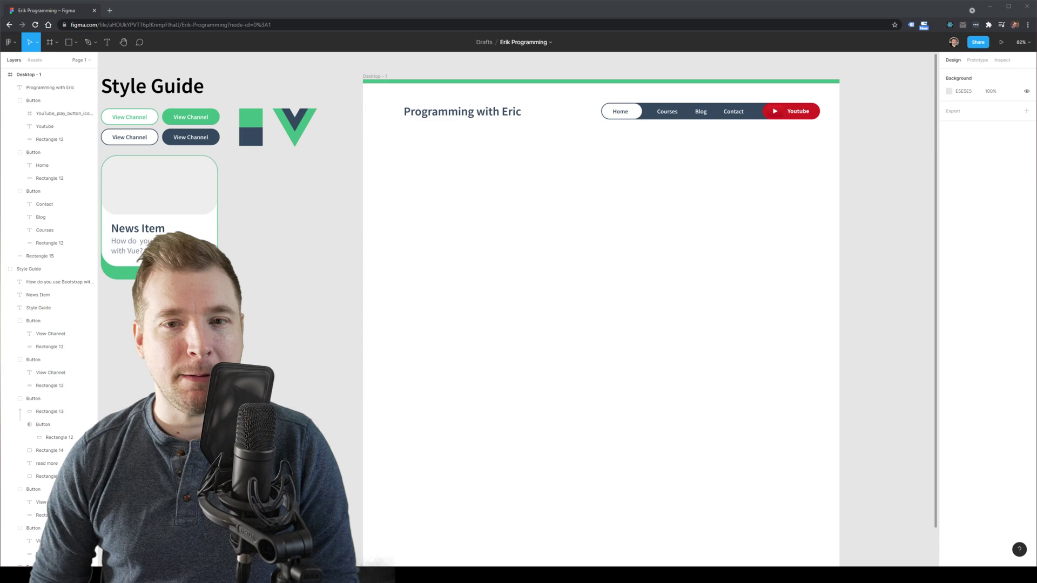
left_click_drag(0, 280, 562, 316)
left_click_drag(874, 505, 431, 254)
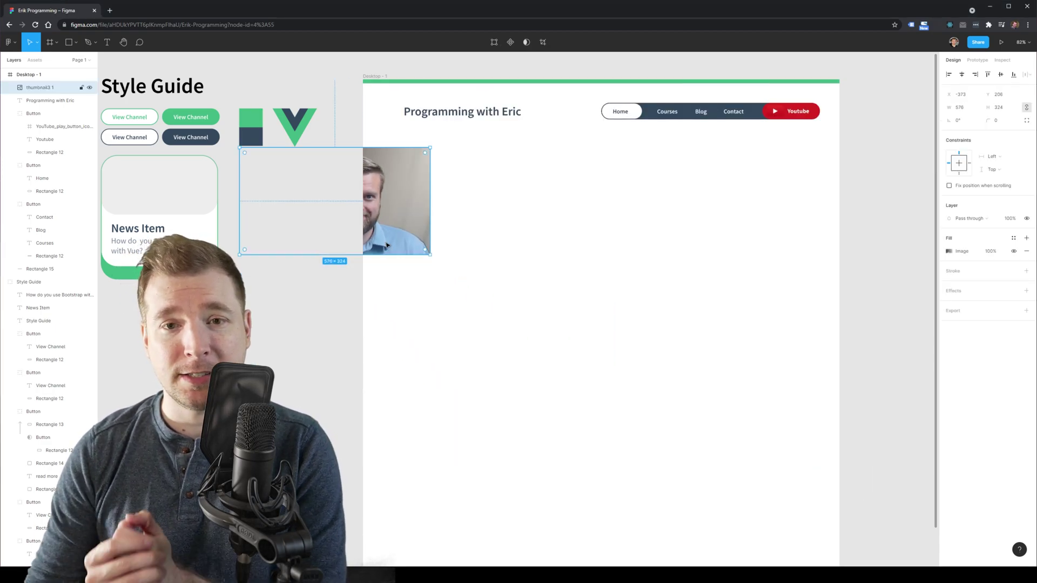
key("ctrl+z")
left_click_drag(875, 505, 477, 281)
left_click_drag(420, 229, 519, 225)
key("Delete")
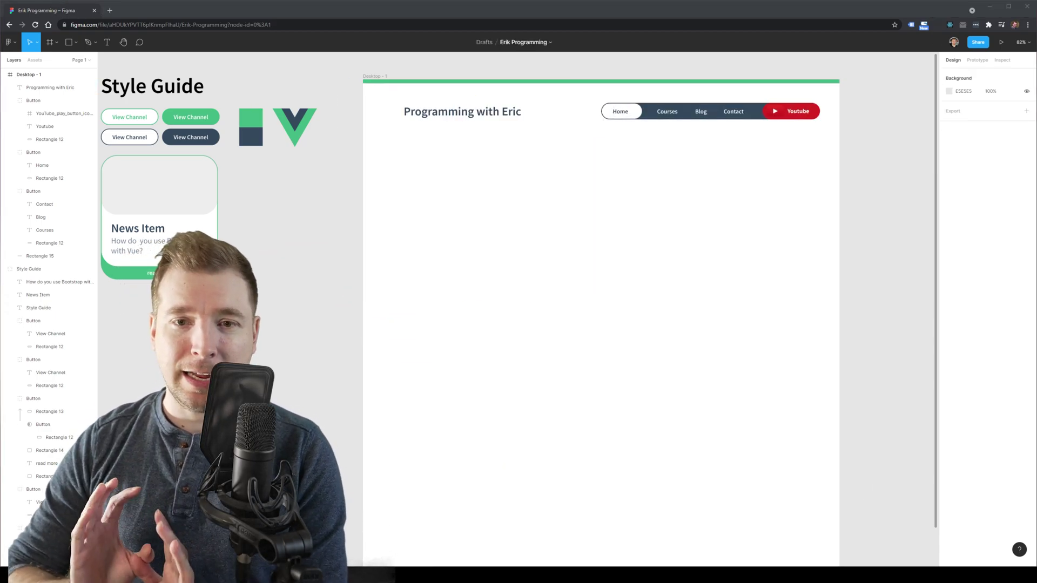
- Import the photo of the waving man, scale it to about 823 × 463 and place it below the page header
left_click_drag(0, 281, 586, 282)
left_click_drag(904, 461, 539, 255)
left_click_drag(404, 179, 491, 215)
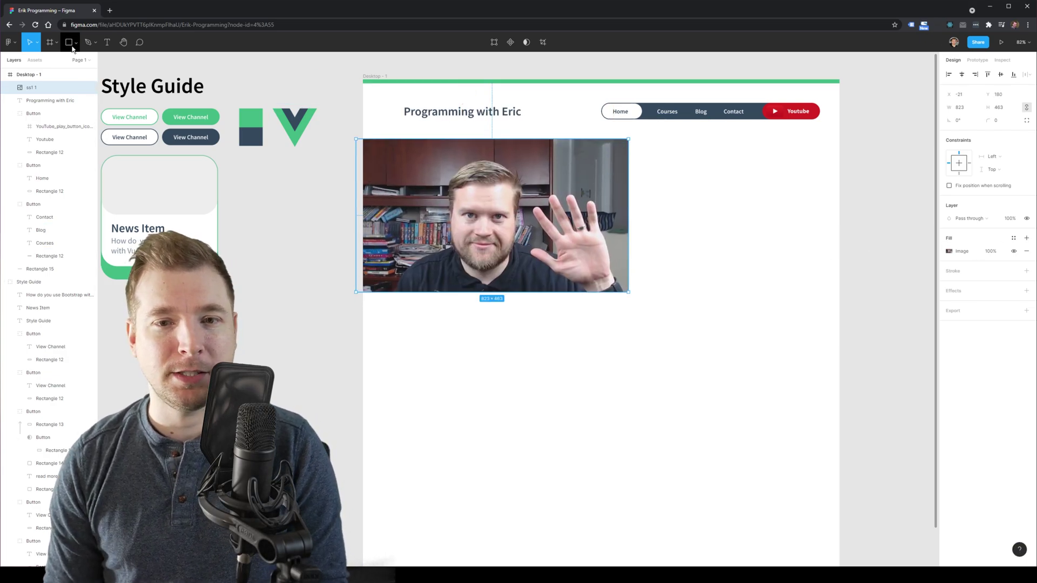
- Draw a rectangle about 1519 × 645 across the page below the header and place it behind the photo
left_click(69, 42)
left_click_drag(843, 137, 342, 400)
left_click_drag(41, 74, 36, 119)
left_click(491, 216)
left_click(948, 251)
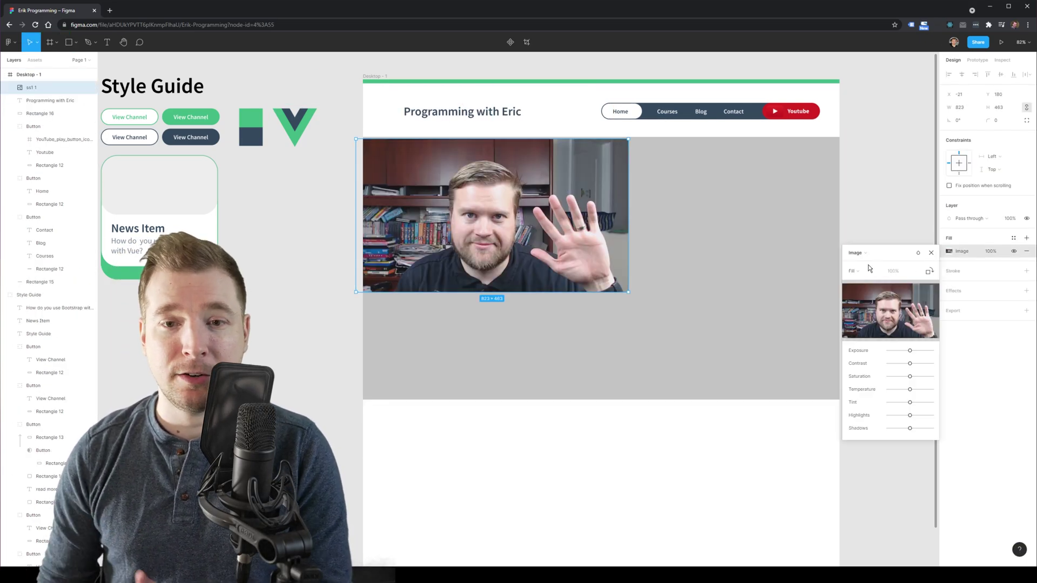
left_click(741, 272)
left_click_drag(598, 399, 597, 350)
- Align the photo with the rectangle's bottom edge and enlarge it to nearly fill the rectangle's height
double_click(519, 232)
left_click_drag(518, 232, 511, 288)
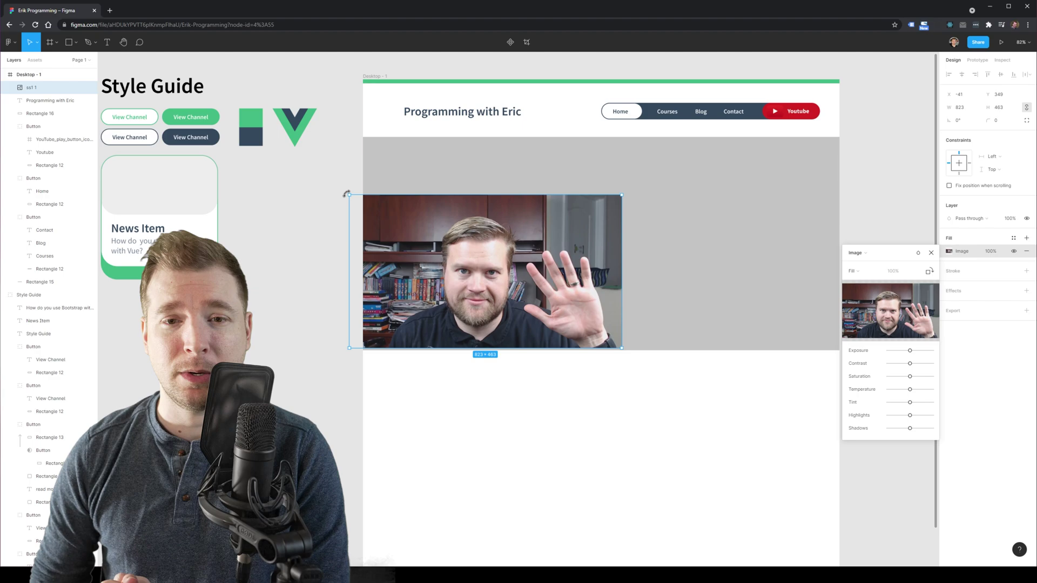
left_click_drag(348, 195, 245, 136)
left_click_drag(487, 206, 523, 206)
- Fill the grey rectangle behind the photo with the green sampled from the style guide swatch
left_click(738, 215)
left_click(948, 251)
left_click(853, 373)
left_click(251, 118)
left_click(324, 162)
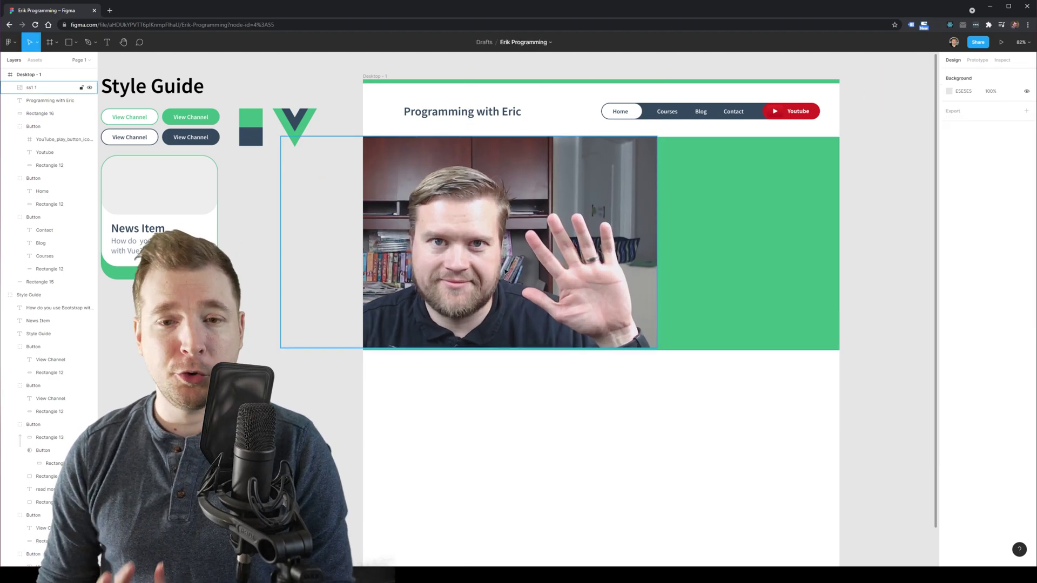
- Enlarge the photo slightly past the green rectangle's top and bottom edges, to a height of about 653.71
double_click(591, 282)
left_click_drag(591, 283, 595, 284)
left_click_drag(662, 349, 666, 351)
left_click_drag(285, 137, 283, 134)
- Use the green rectangle as a mask for the photo
right_click(43, 86)
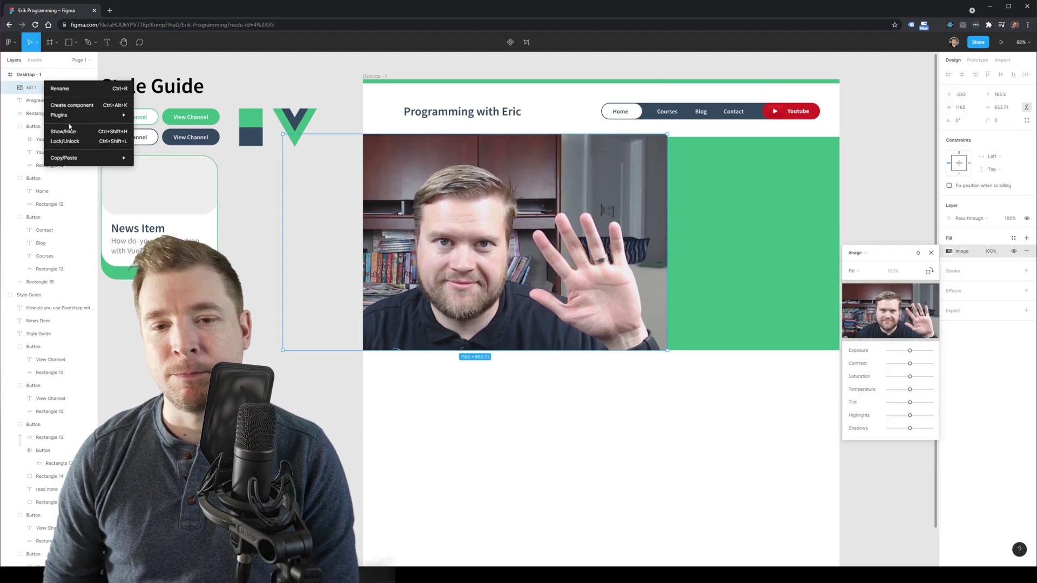
left_click(55, 103)
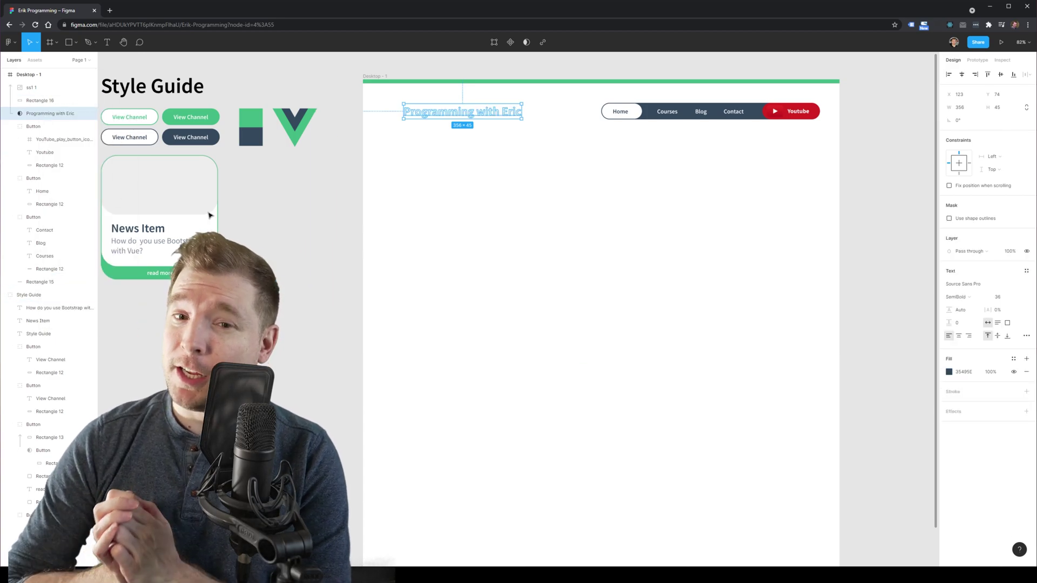
left_click(50, 115)
right_click(36, 113)
left_click(82, 212)
- Duplicate the mask rectangle to keep a solid green backdrop behind the photo, and move the title text out of the mask
left_click(38, 89)
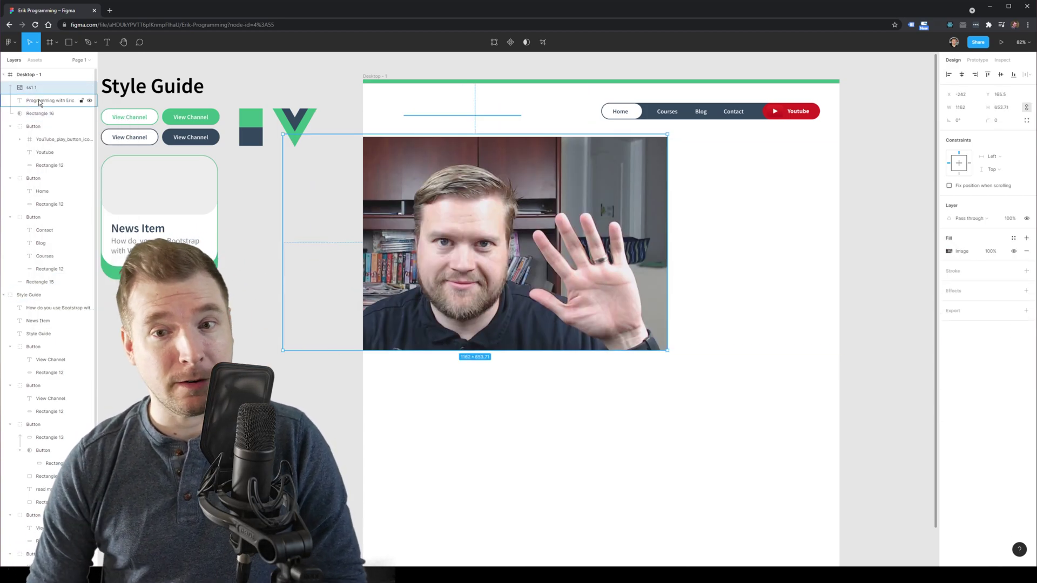
left_click(40, 101)
key("ctrl+v")
right_click(42, 114)
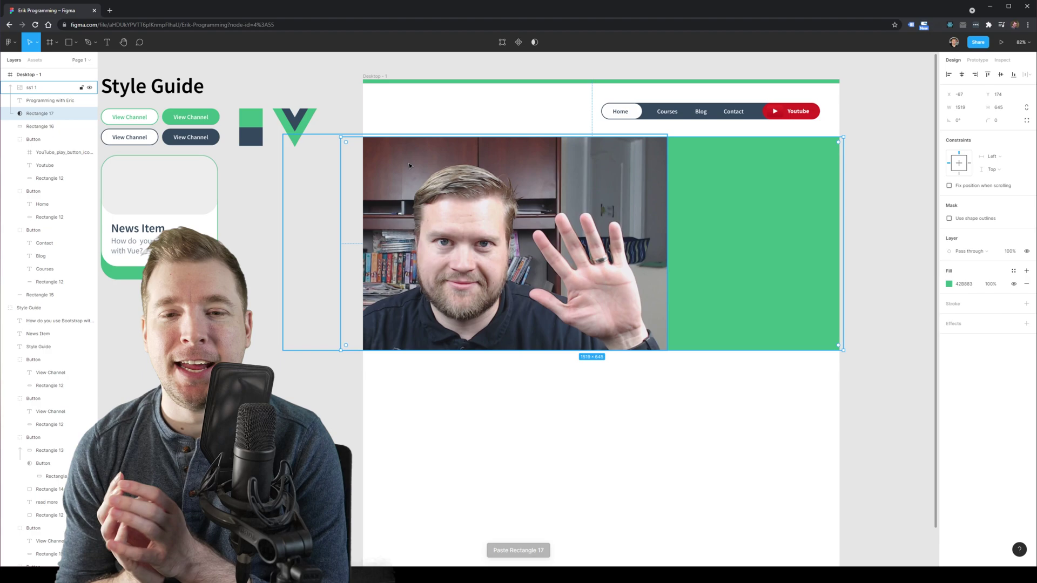
left_click(39, 100)
left_click_drag(40, 100, 40, 133)
left_click(494, 284)
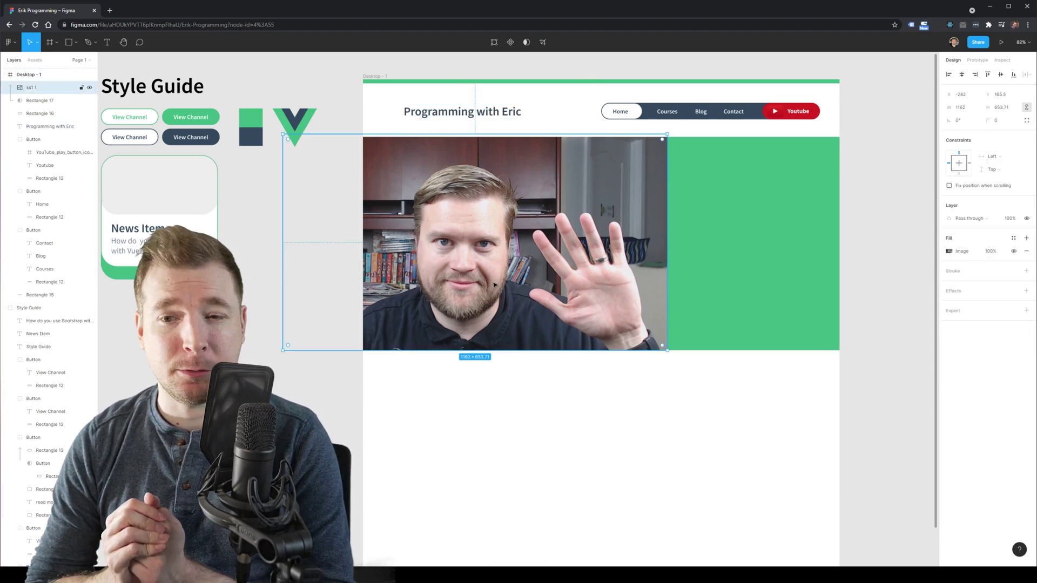
- Set the photo's layer opacity to 85% and its blend mode to Multiply
double_click(494, 284)
left_click(47, 91)
left_click(971, 219)
left_click(975, 228)
left_click(971, 218)
left_click(1011, 219)
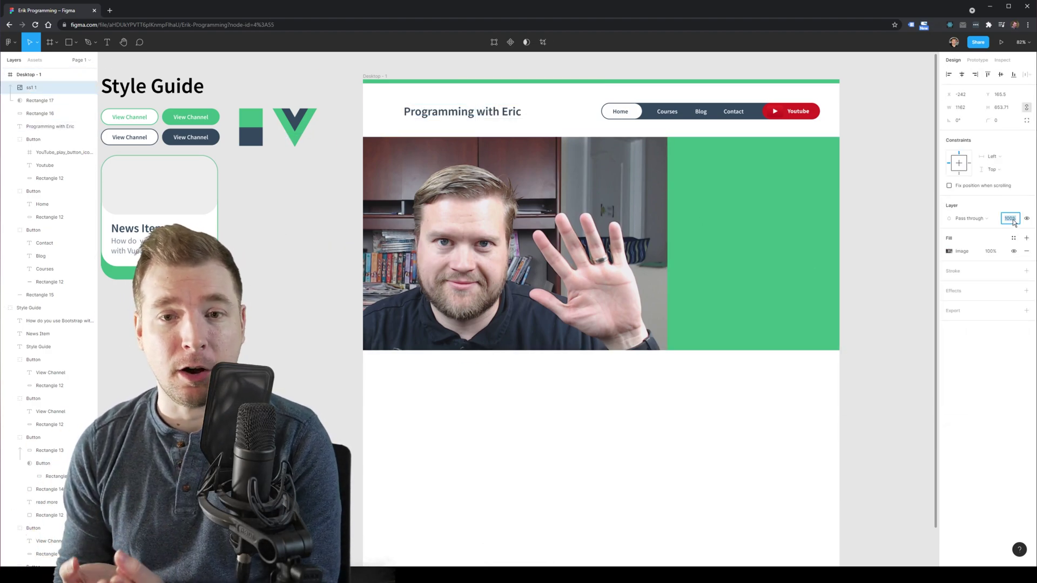
type("85")
key("Return")
left_click(970, 219)
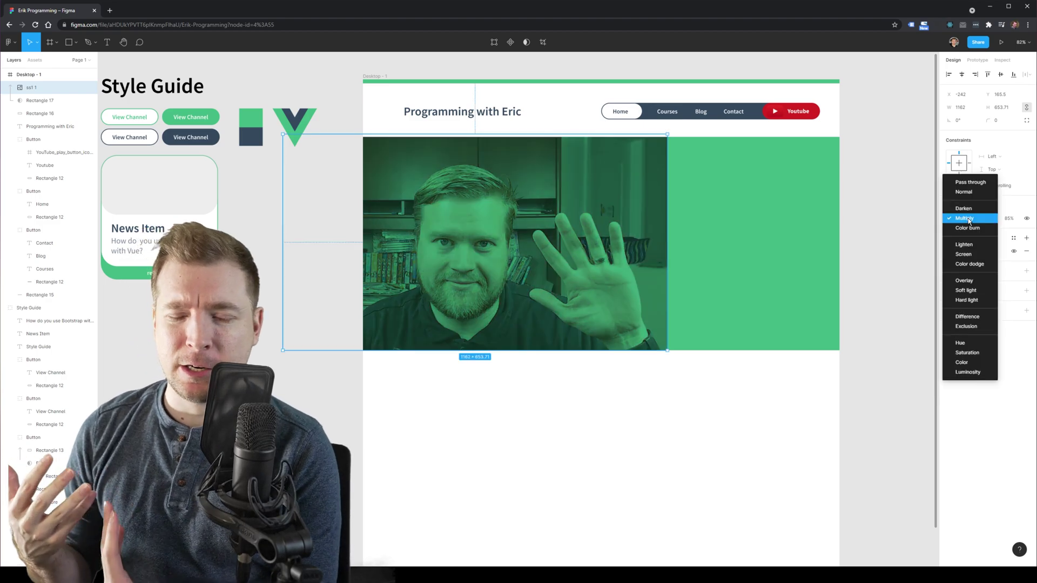
left_click(964, 244)
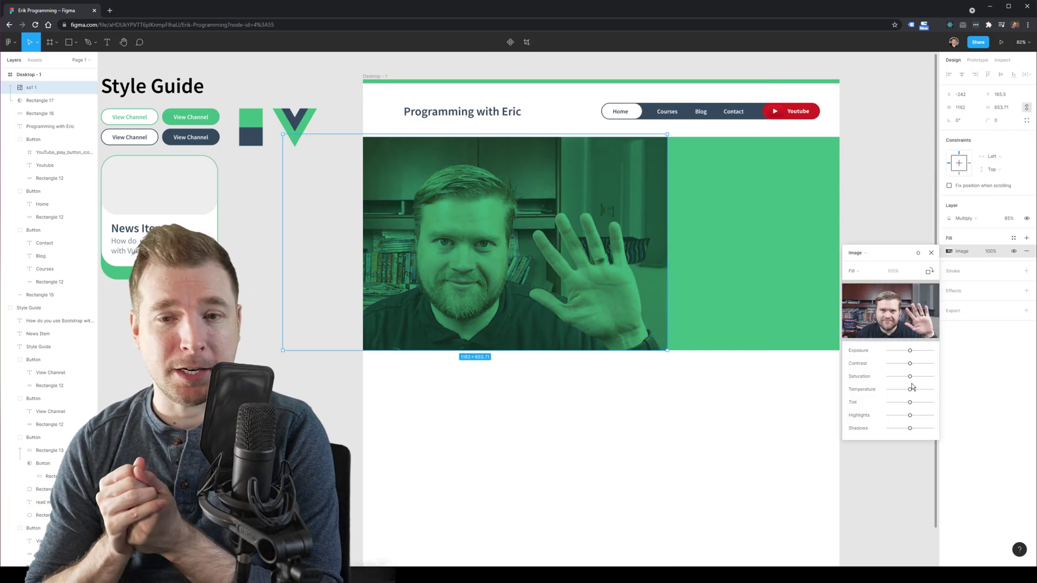
mouse_move(923, 408)
left_mouse_down()
mouse_move(910, 403)
mouse_move(910, 415)
left_mouse_up()
left_click_drag(910, 428, 901, 429)
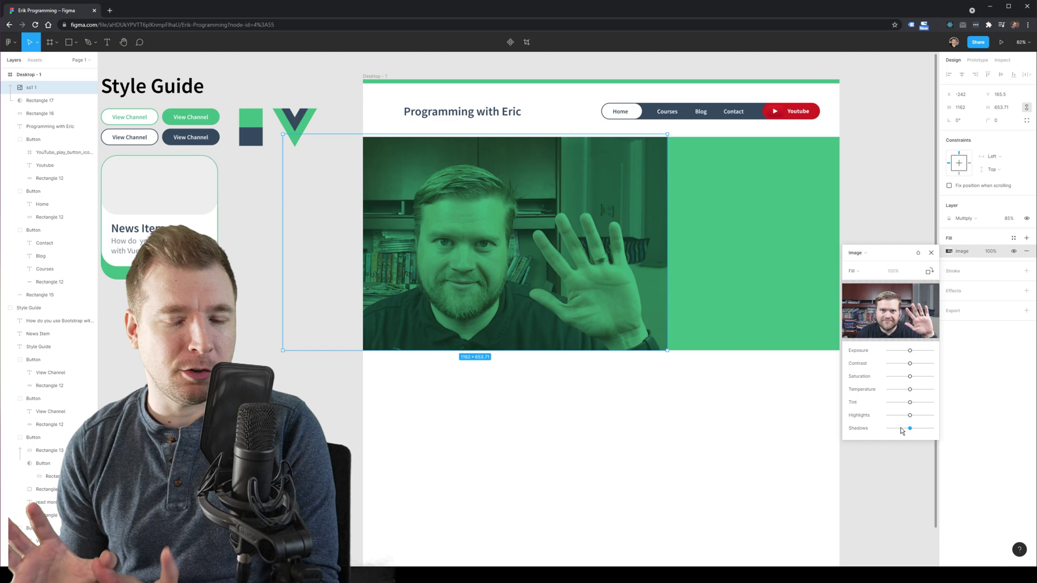
left_click(708, 338)
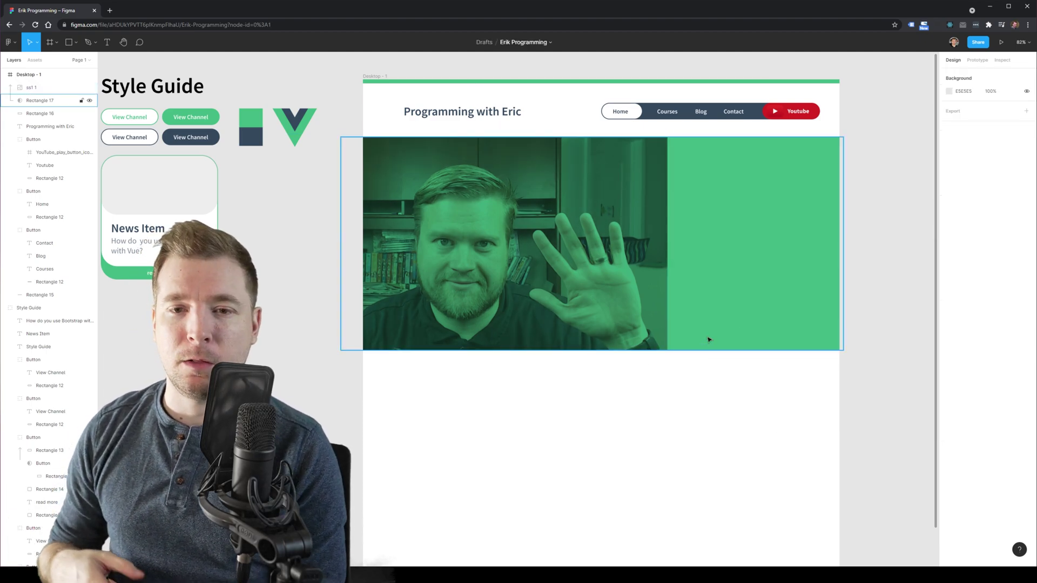
- Give the mask rectangle a horizontal linear gradient from green at the left to dark blue 35495E at the right
left_click(949, 284)
left_click(856, 286)
left_click(865, 296)
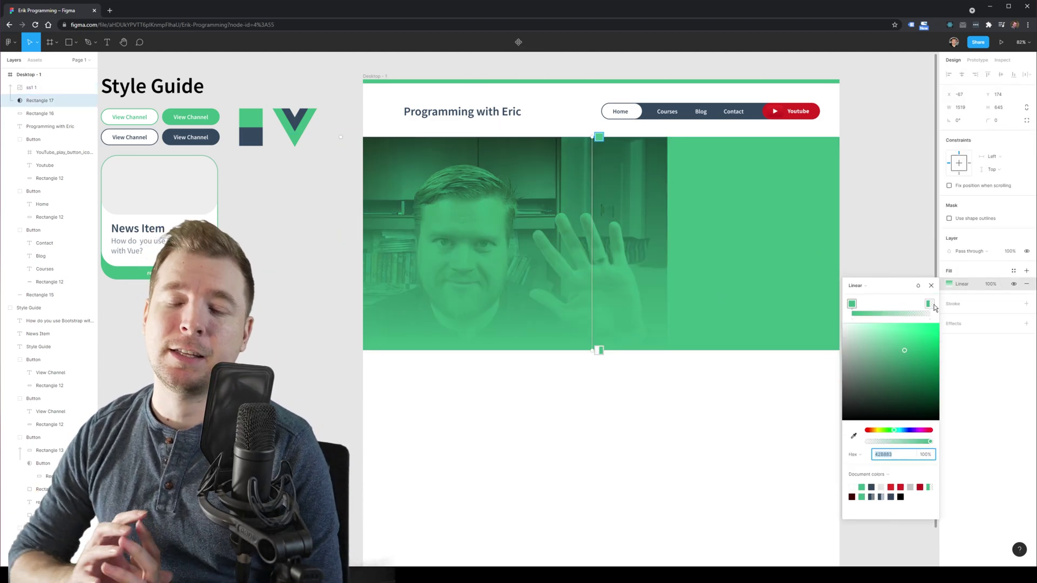
left_click(930, 304)
left_click(853, 435)
left_click(687, 111)
left_click_drag(592, 350, 826, 233)
left_click_drag(364, 258, 365, 236)
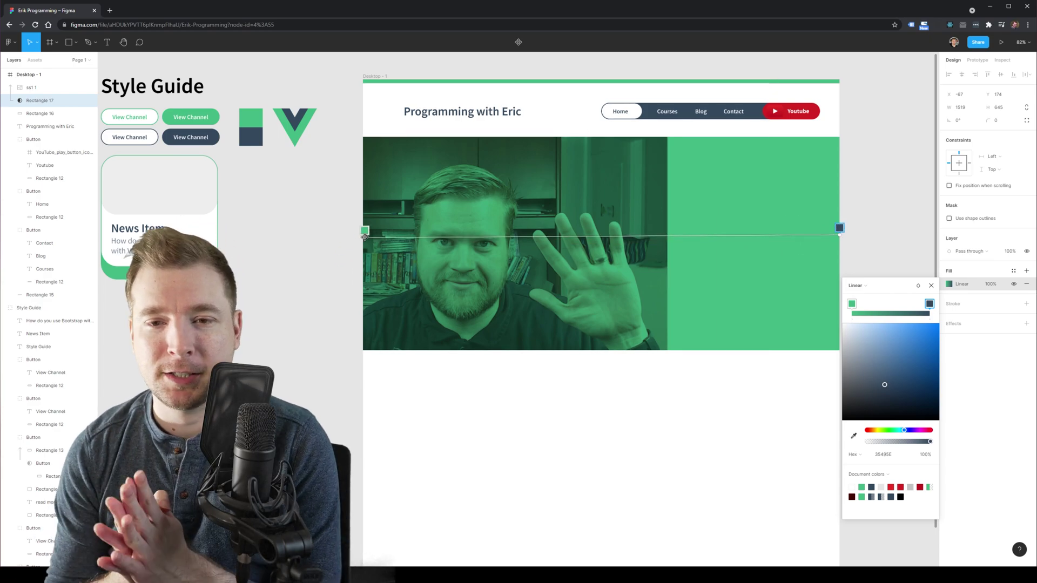
left_click(931, 285)
- Give the backdrop rectangle a horizontal linear gradient from opaque green in the left part to dark blue 35495E at the right edge
left_click(43, 113)
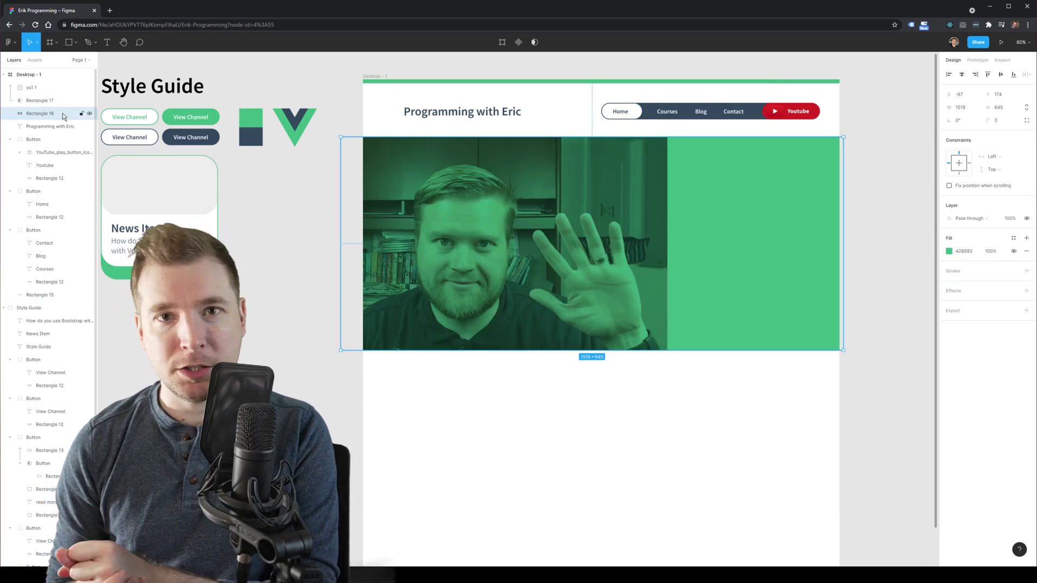
left_click(949, 251)
left_click(856, 252)
left_click(860, 266)
left_click(860, 454)
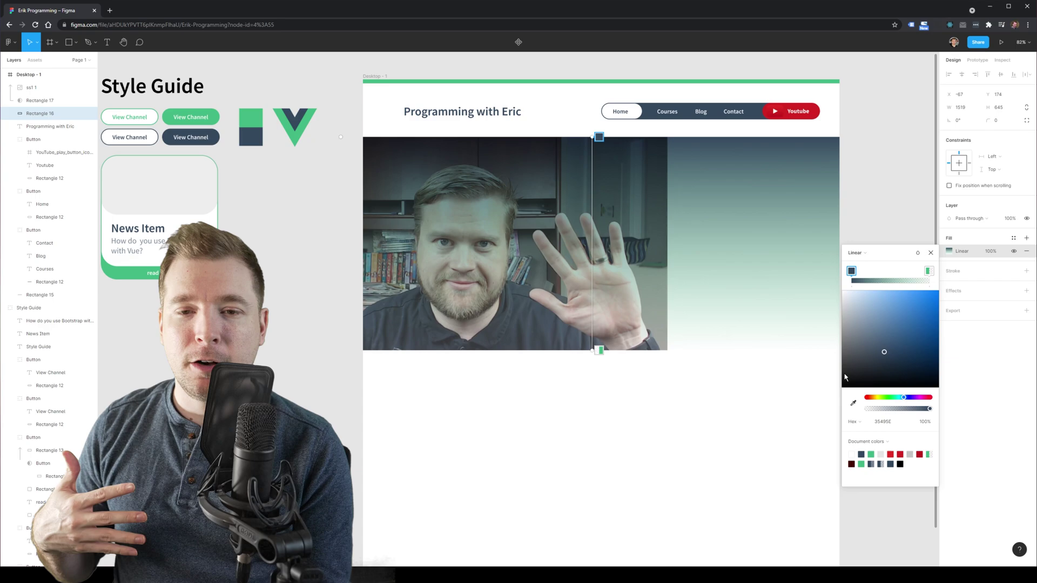
left_click(929, 271)
left_click_drag(867, 409, 931, 409)
left_click_drag(592, 137, 837, 241)
left_click_drag(593, 350, 483, 241)
left_click(699, 365)
- Duplicate the gradient backdrop, group the photo, mask and original backdrop as Header, and move the group below the button layers
left_click(35, 102)
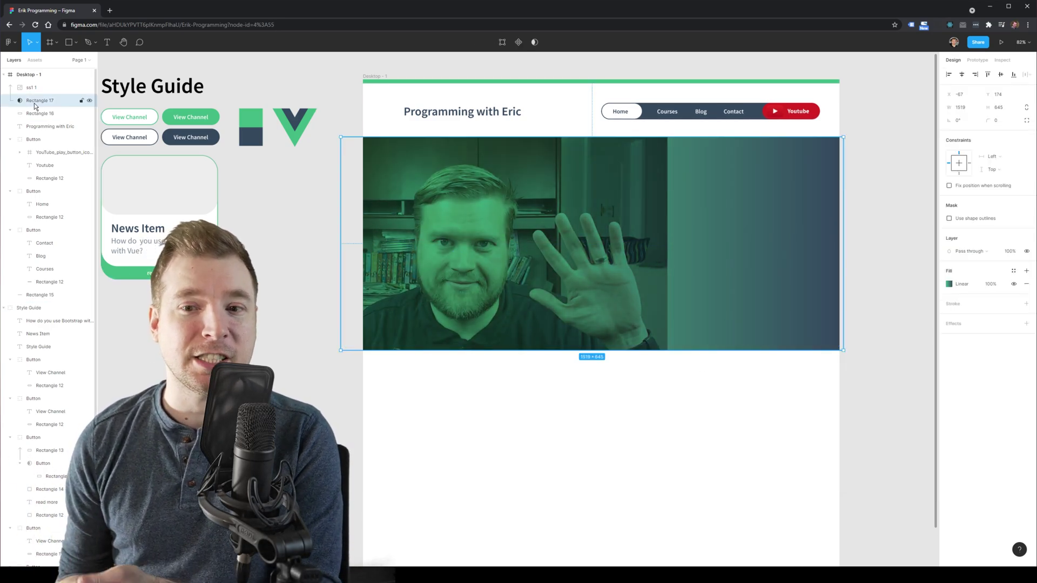
left_click(42, 111)
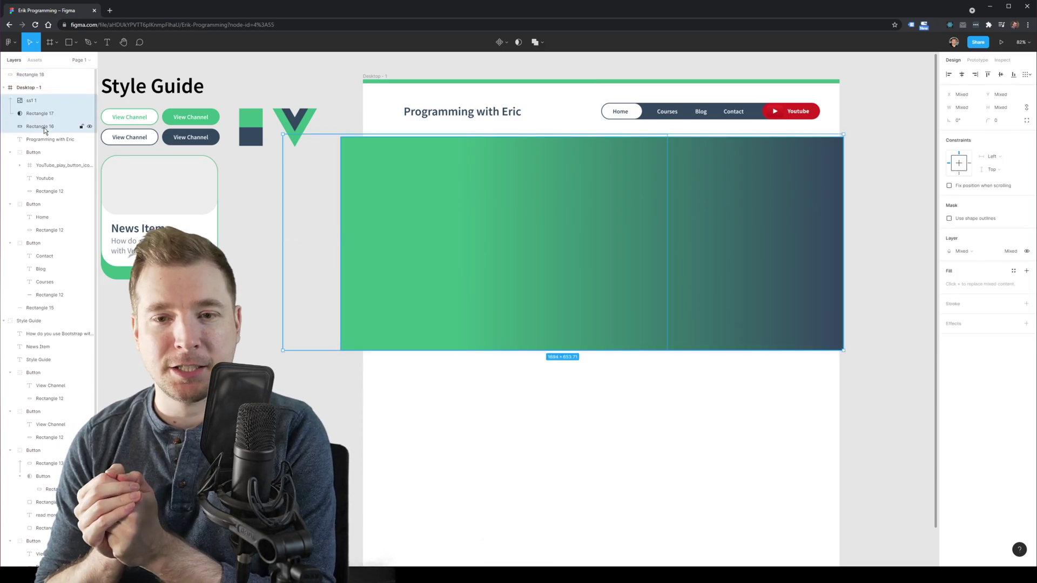
left_click(9, 100)
left_click(40, 127)
left_click_drag(33, 75, 43, 107)
left_click(25, 102)
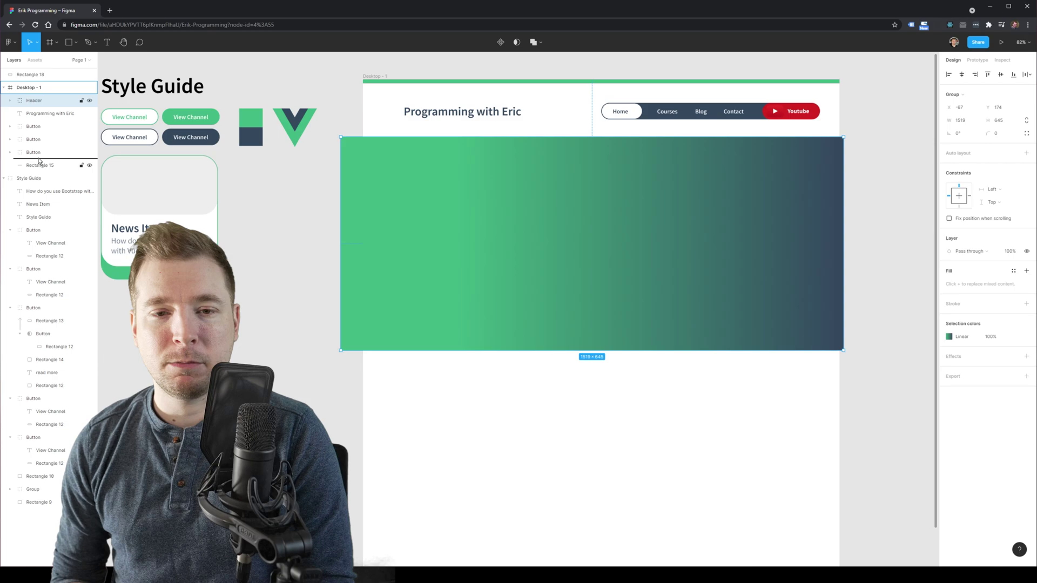
left_click_drag(39, 159, 38, 160)
- Move the duplicate gradient rectangle to the top of the Desktop - 1 layers and reduce its fill opacity
left_click(30, 101)
left_click_drag(31, 75, 35, 96)
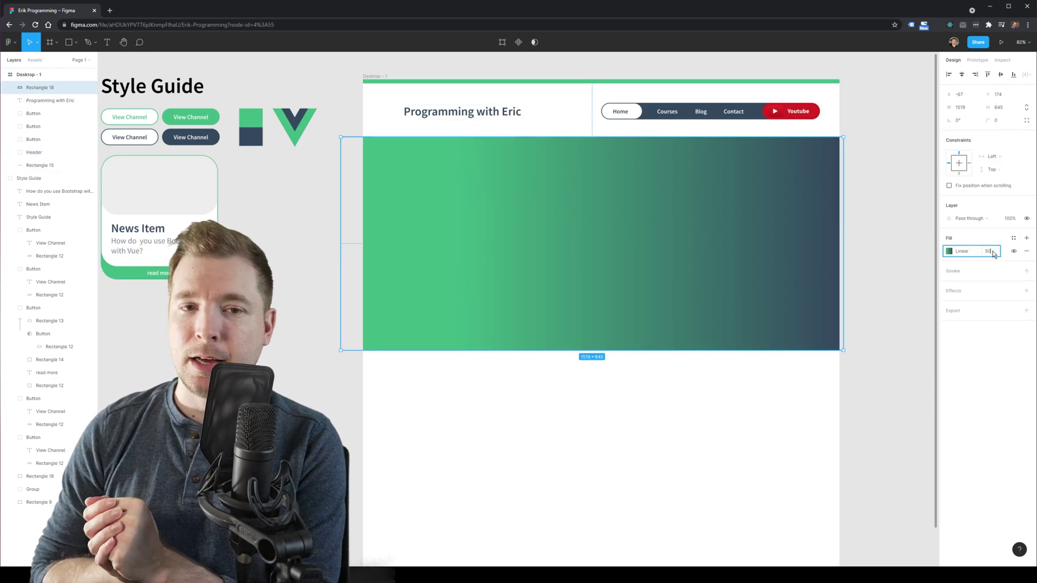
key("Return")
- Shorten the gradient overlay from its left edge to a width of about 989
left_click(338, 206)
double_click(378, 213)
key("Escape")
left_click_drag(341, 215, 516, 230)
double_click(742, 259)
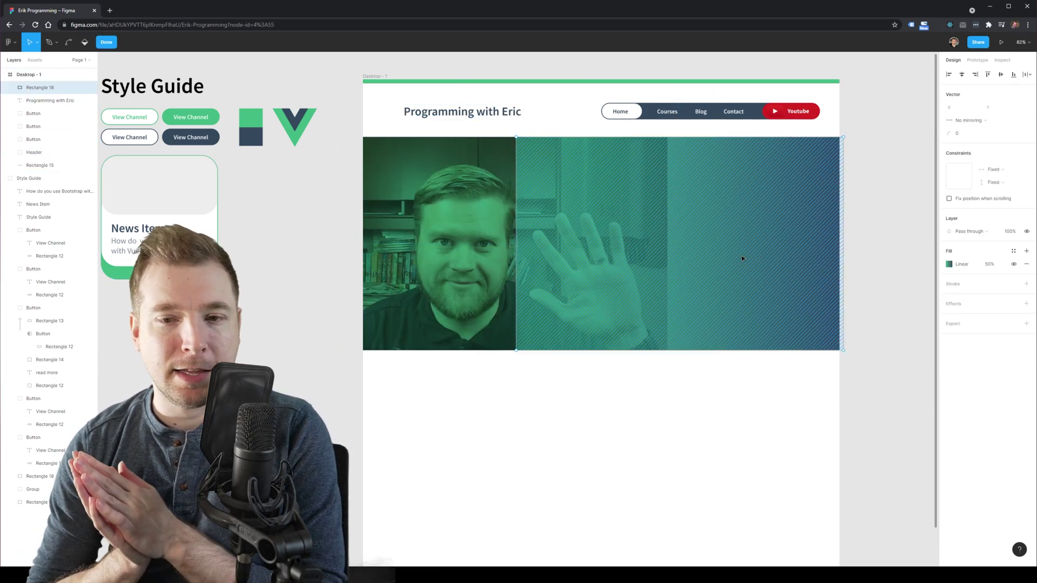
key("Escape")
- Set the overlay's fill opacity to 100% and make its green gradient stop fully transparent at 0%
left_click(1026, 271)
left_click(992, 252)
type("100")
left_click(1026, 284)
left_click(949, 251)
left_click(929, 271)
left_click_drag(930, 409, 821, 413)
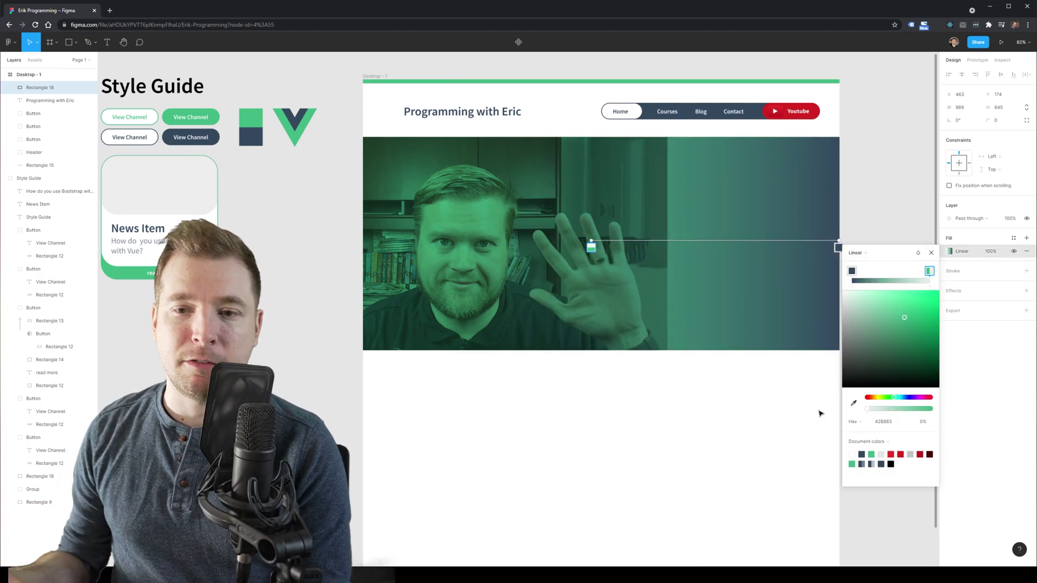
key("Escape")
- Resize the overlay to about 923 × 645, spanning from the page's left edge to the photo's right edge
left_click_drag(516, 238, 362, 234)
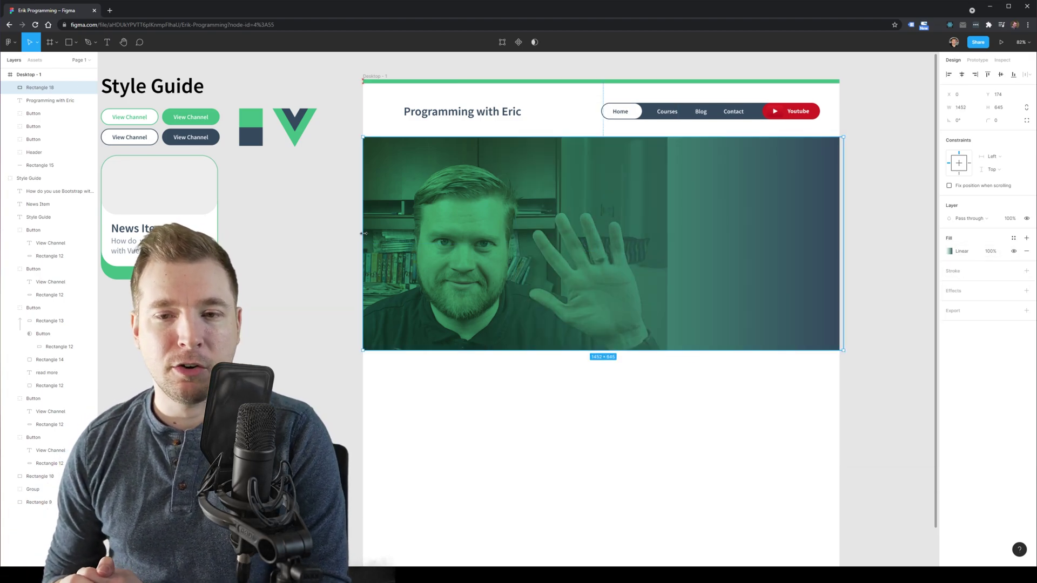
double_click(843, 241)
key("Escape")
left_click_drag(843, 241, 668, 241)
- Recolour the overlay gradient's dark blue stop with the green sampled from the backdrop just beside the photo's right edge
left_click(949, 251)
key("Delete")
key("ctrl+z")
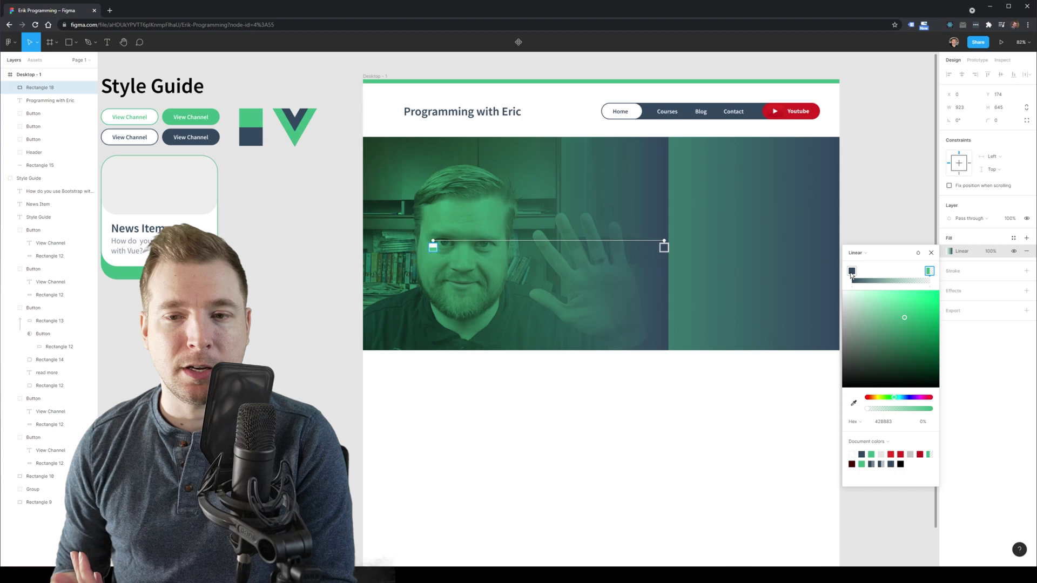
left_click(851, 271)
left_click(853, 403)
left_click(672, 263)
left_click(682, 407)
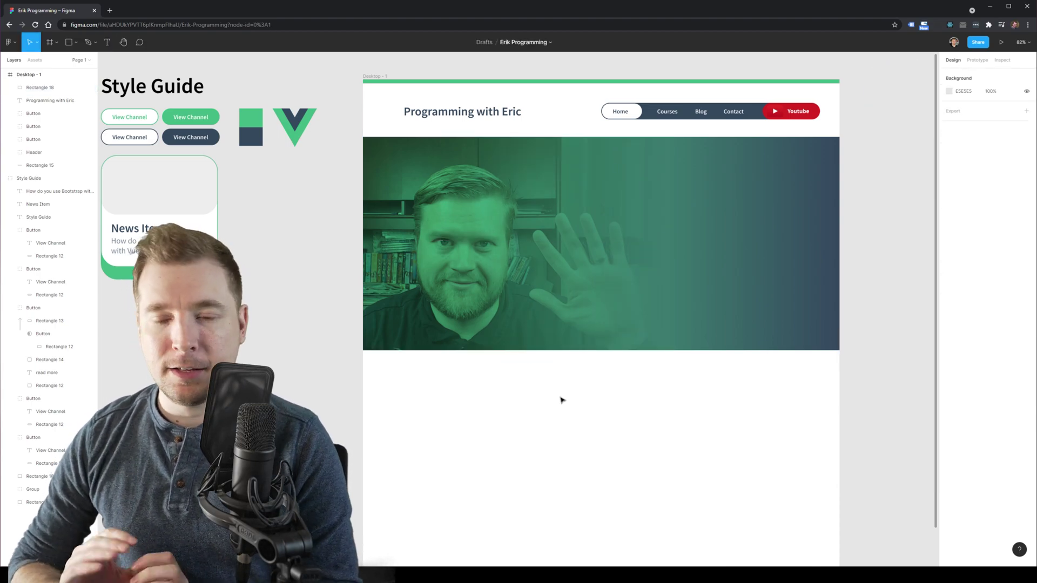
- Move the Header group and its gradient overlay up together to the green bar at the top of the page
left_click_drag(560, 380, 521, 331)
left_click_drag(516, 330, 516, 277)
left_click(515, 371)
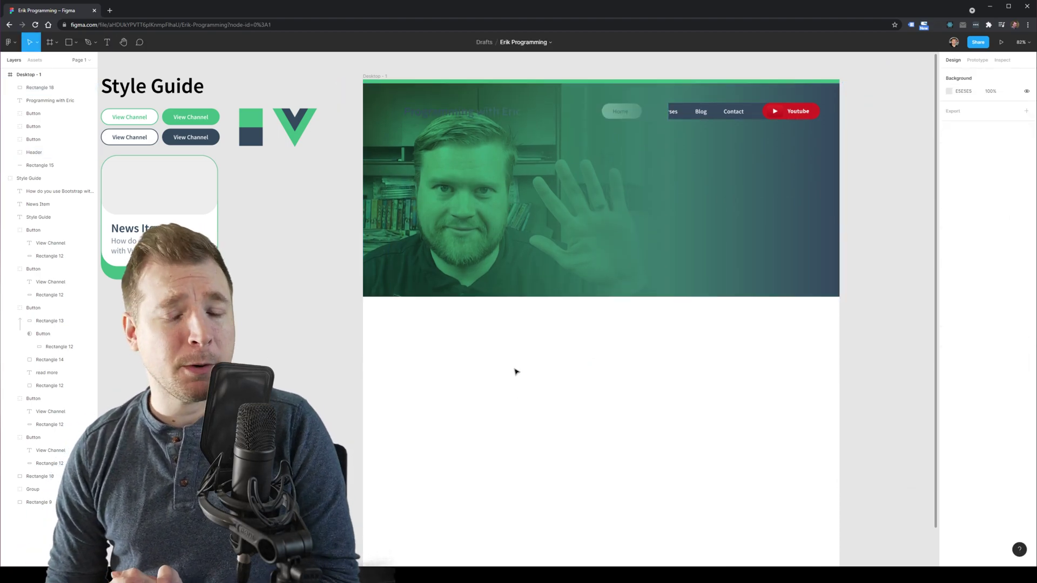
- Undo moving the header photo and its gradient overlay up over the title and navigation bar
key("ctrl+z")
left_click_drag(650, 244, 648, 219)
key("ctrl+z")
- Combine the gradient overlay and header photo into one group beneath the title and navigation layers, and rename it Hero
left_click_drag(49, 88, 40, 152)
double_click(38, 140)
type("Hero")
key("Return")
left_click_drag(605, 270, 604, 214)
left_click(596, 422)
key("ctrl+z")
key("ctrl+z")
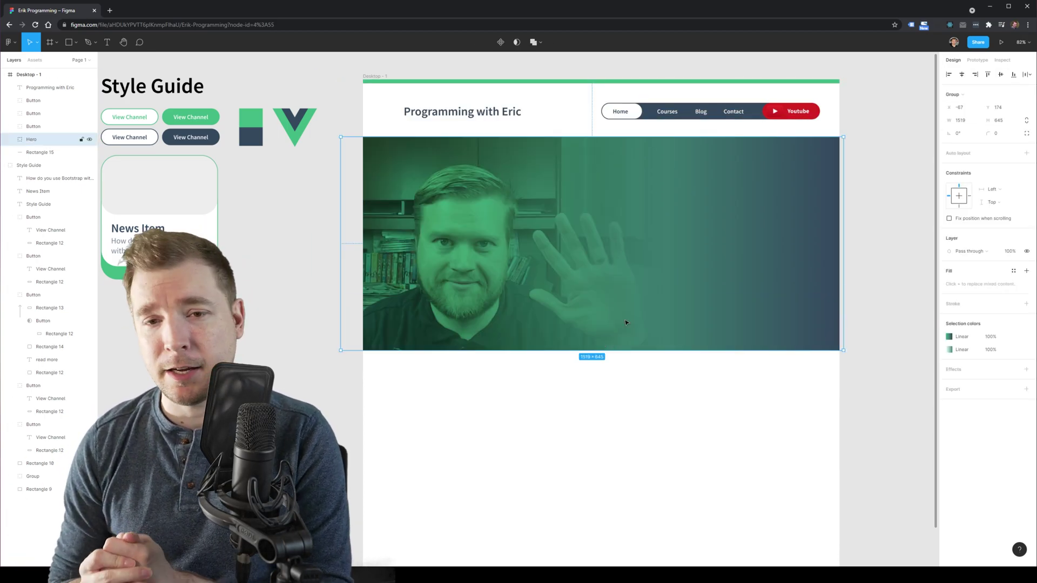
- Shift the Hero group sideways and scale it down so its right side ends at the page's right edge
left_click_drag(622, 307, 643, 306)
left_click_drag(865, 350, 840, 339)
left_click(777, 381)
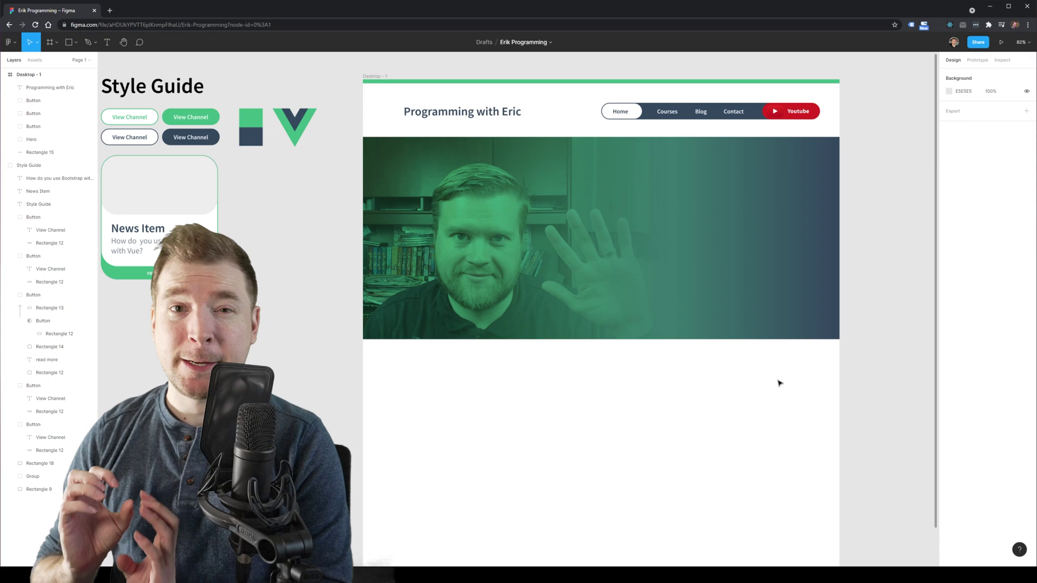
left_click_drag(836, 390, 397, 214)
left_click_drag(502, 247, 500, 327)
key("ctrl+z")
left_click(549, 423)
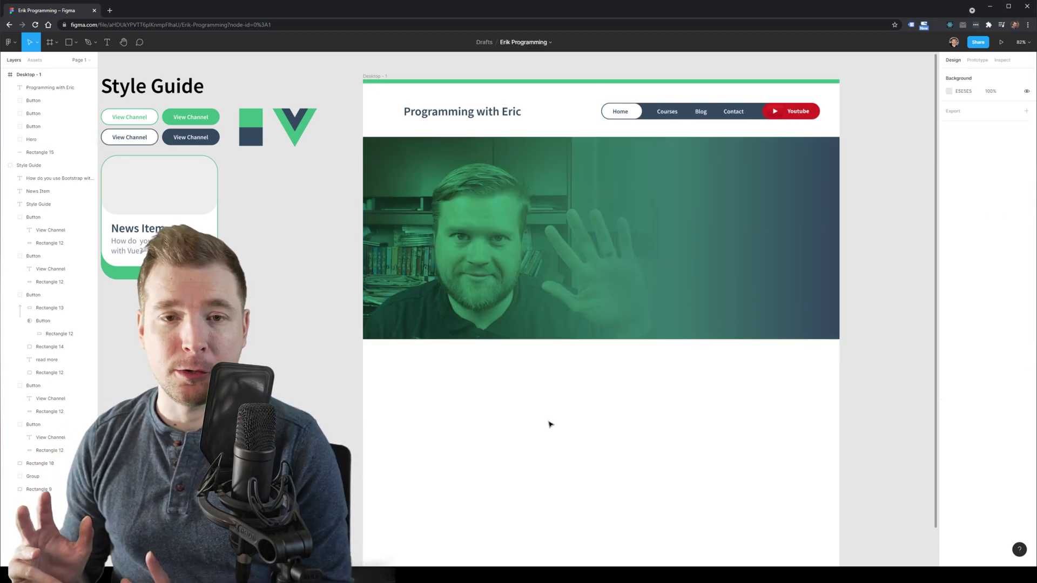
- Copy the Vue logo from the style guide and place the copy in the hero's lower right corner
left_click(5, 165)
double_click(294, 130)
left_click_drag(294, 129, 508, 229)
key("ctrl+z")
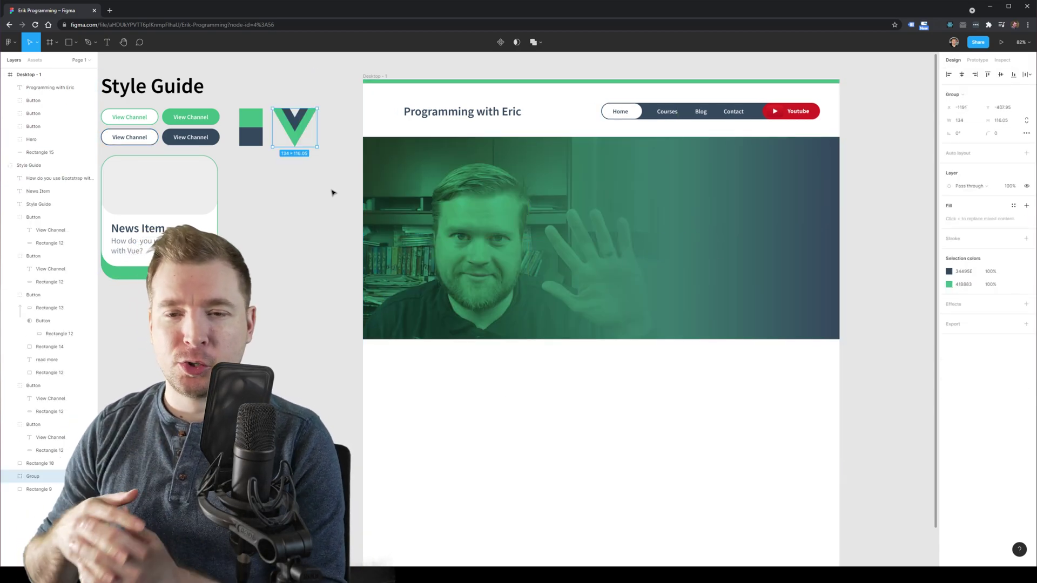
key("ctrl+c")
key("ctrl+v")
left_click_drag(209, 175, 789, 312)
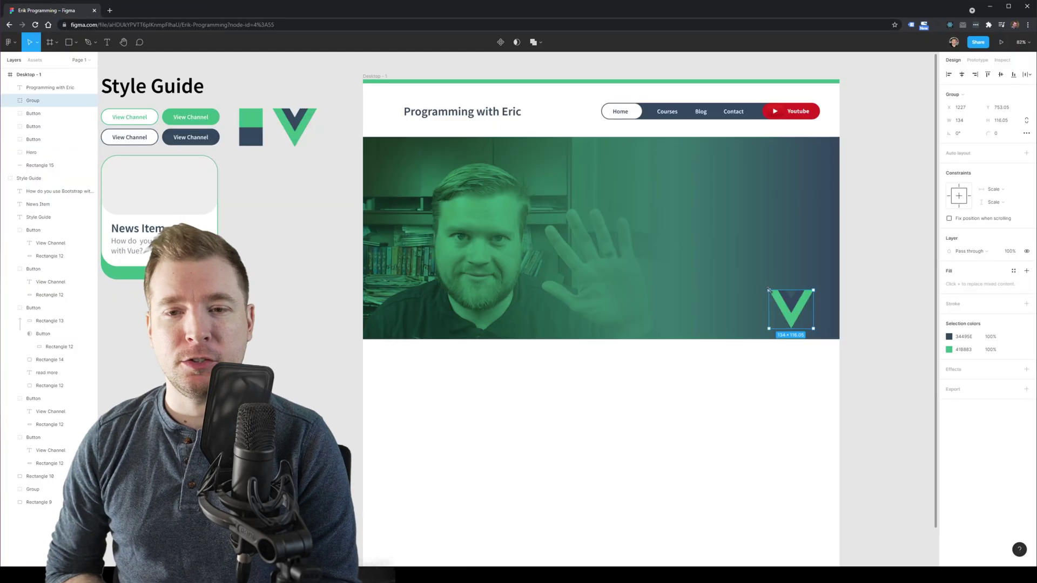
- Enlarge the logo copy to about 668 × 579 over the hero's right side and set its layer opacity to 50%
left_click_drag(764, 289, 632, 137)
left_click(1009, 252)
type("50")
key("Return")
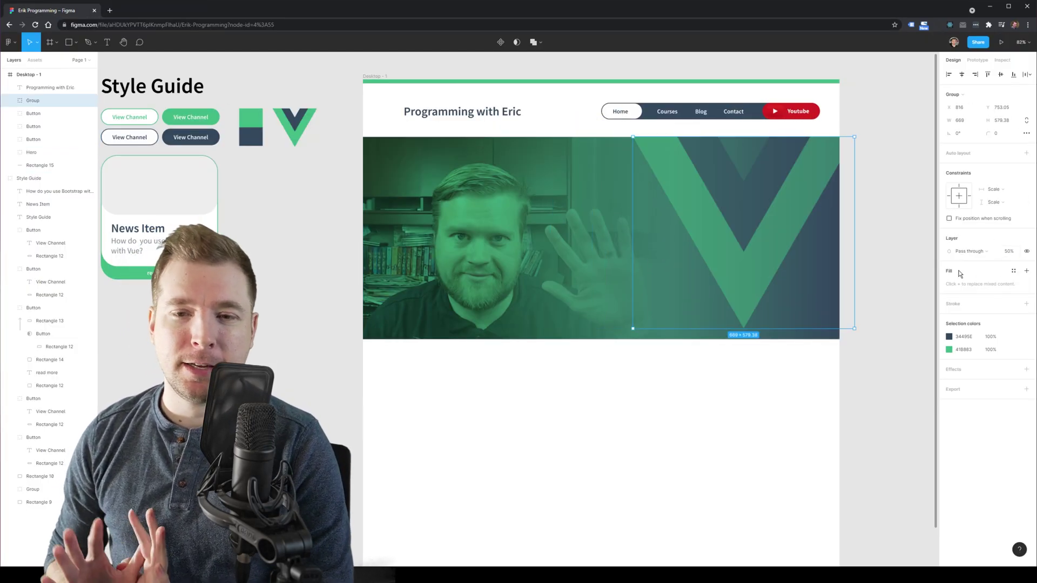
- Try several blend modes on the enlarged Vue logo, including Lighten and Color dodge
left_click(971, 251)
left_click(971, 264)
left_click(973, 251)
left_click(973, 264)
left_click(973, 264)
left_click(972, 251)
left_click(972, 267)
left_click(972, 252)
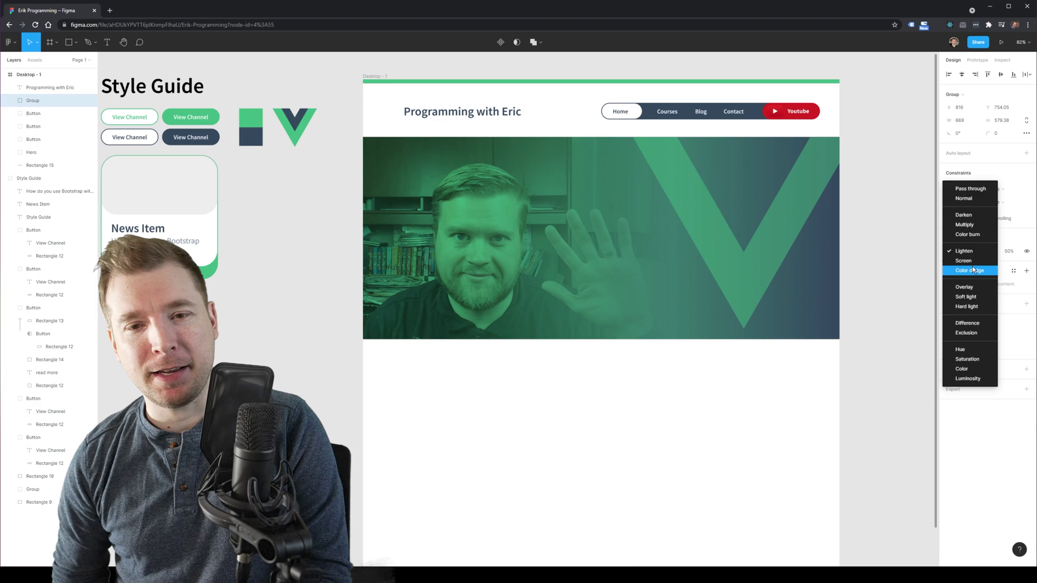
left_click(972, 269)
left_click(971, 252)
left_click(971, 267)
- Set the large Vue logo's opacity to 25% and shift it left so it fits inside the page edge
left_click(1009, 251)
type("25")
left_click_drag(745, 232, 716, 233)
left_click(776, 442)
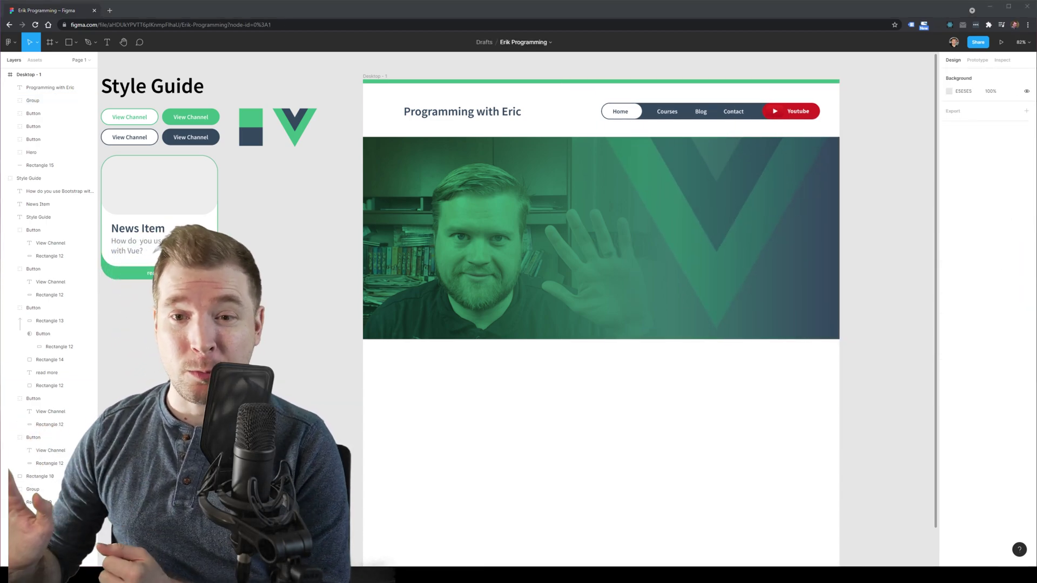
double_click(145, 242)
left_click(42, 208, "shift")
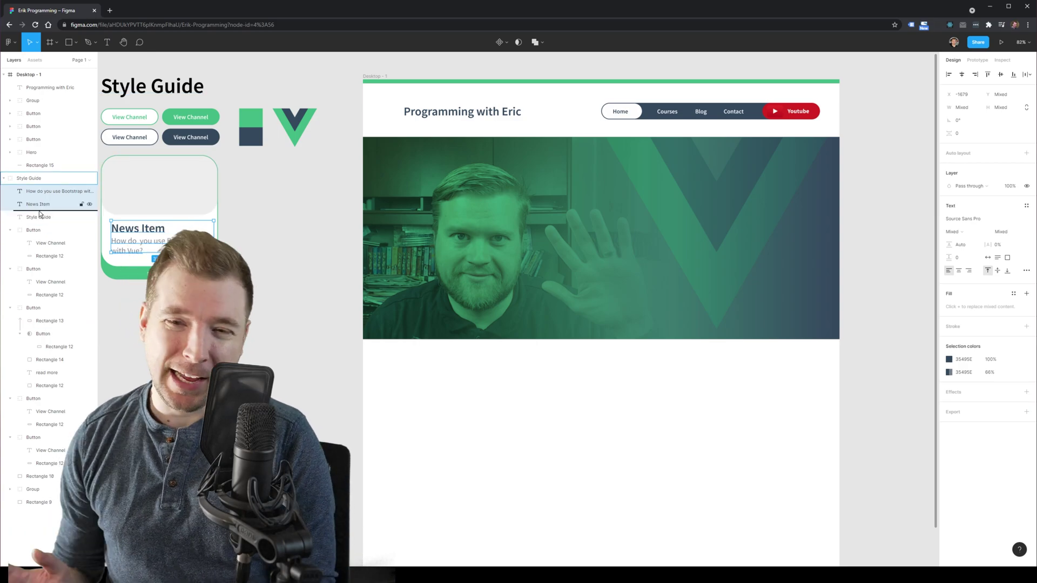
left_click_drag(39, 211, 40, 315)
left_click(39, 284)
key("ctrl+z")
- Group Rectangle 13 and its masking Button layer together inside the news card's group
left_click(80, 305)
left_click(138, 229)
left_click(162, 264)
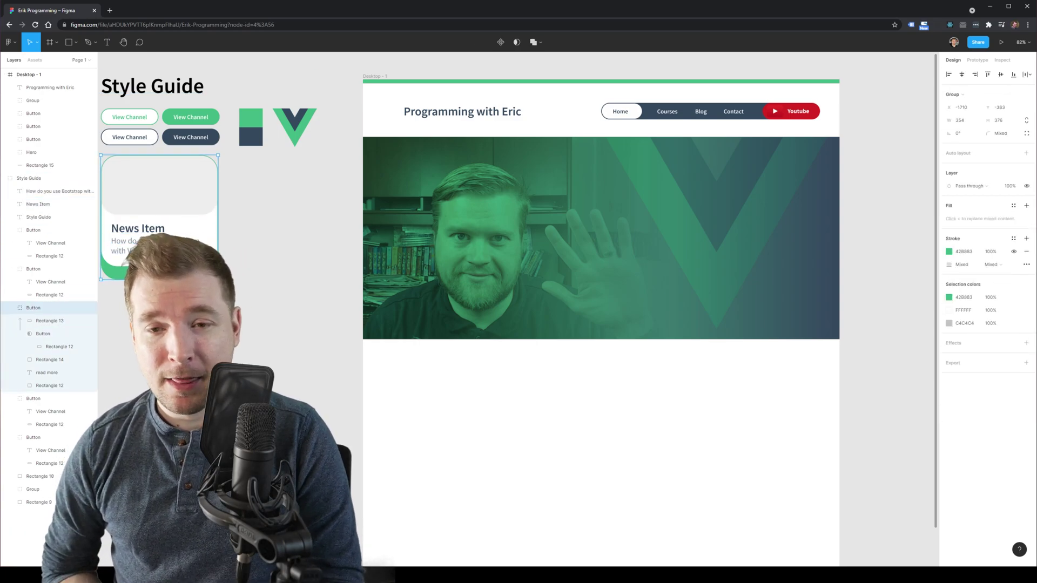
left_click(50, 360)
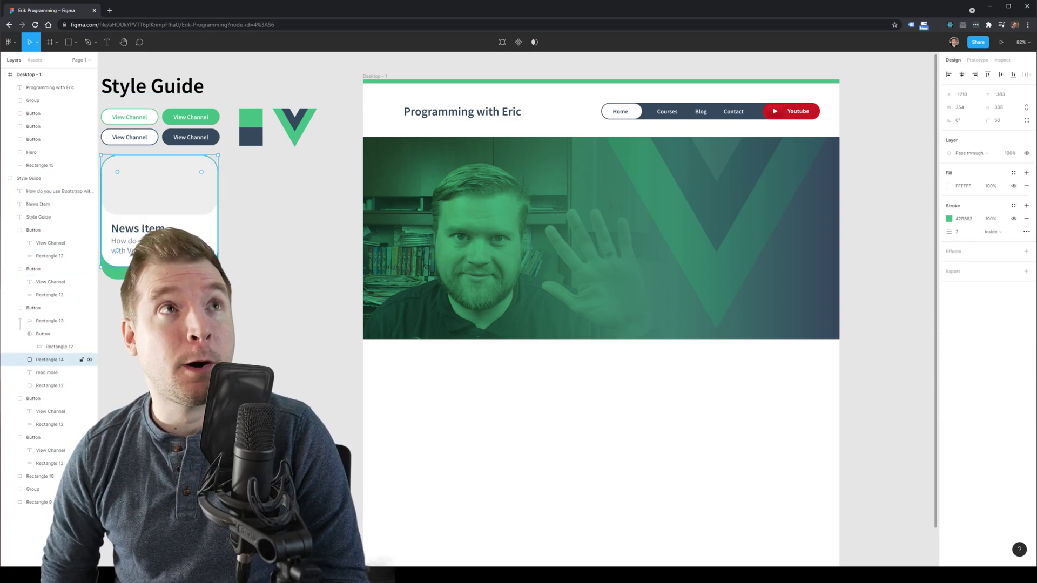
left_click(43, 346)
left_click(47, 323, "shift")
- Add the card's heading and description text to its group, then place the card on the page overlapping the hero's lower edge
left_click(40, 204)
left_click(48, 218, "shift")
mouse_move(49, 219)
left_mouse_down()
mouse_move(45, 314)
mouse_move(40, 201)
left_mouse_up()
left_click(39, 284)
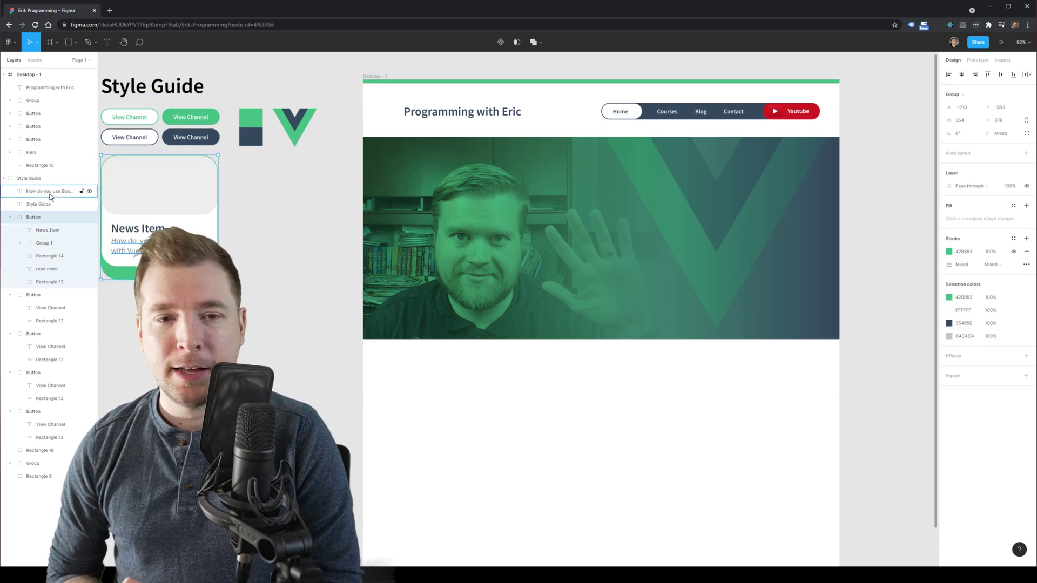
left_click_drag(191, 221, 502, 390)
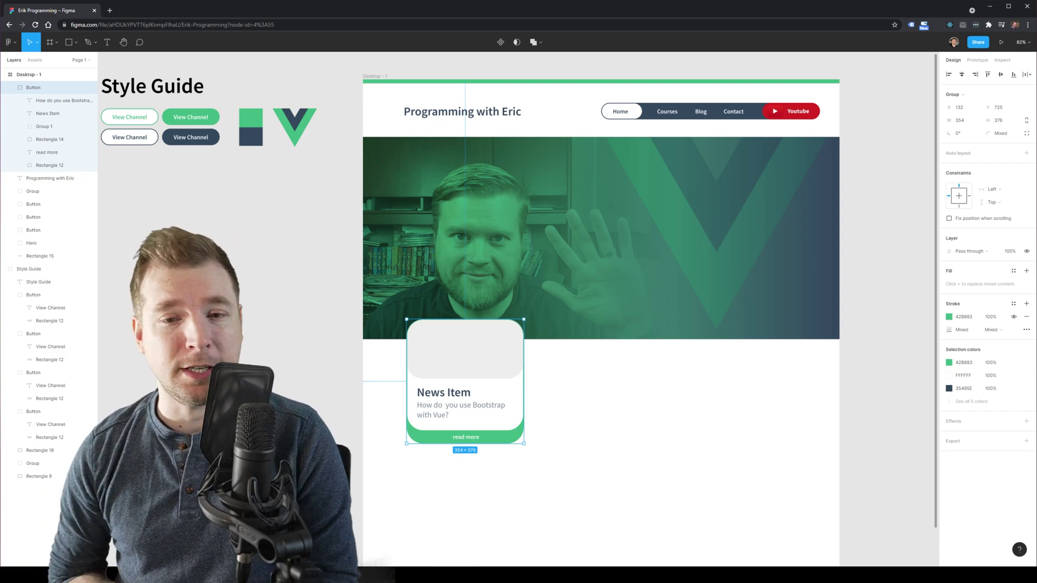
left_click(563, 401)
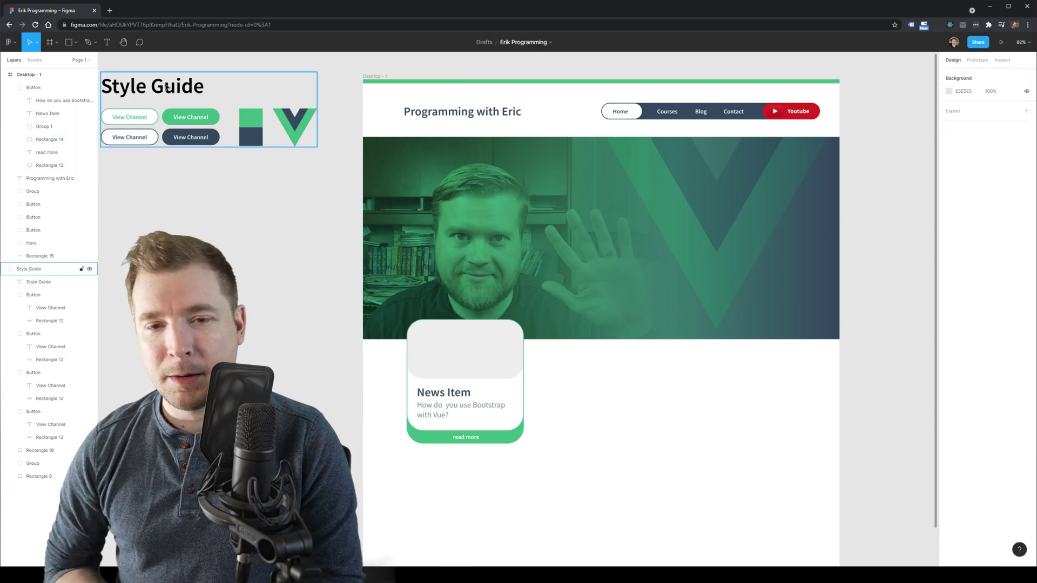
- Duplicate the page title into the hero beside the raised hand, change its text to Welcome and set its size to 64
left_click_drag(461, 115, 653, 204)
double_click(652, 204)
type("Welcome")
left_click(1018, 264)
left_click(1002, 310)
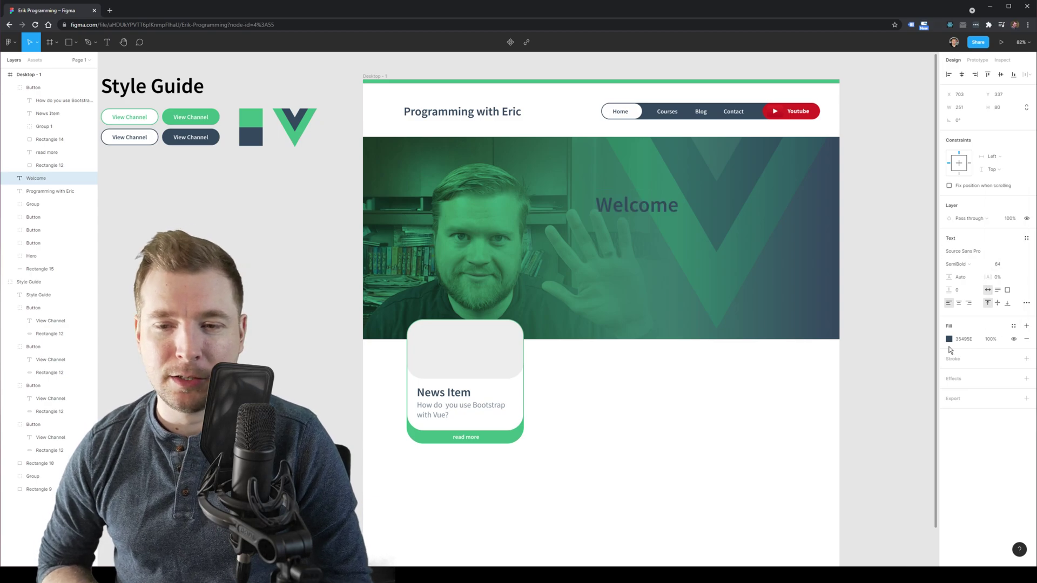
- Make the Welcome heading white (FFFFFF) and Bold, with a font size of 72
left_click(948, 339)
type("v")
key("ctrl+z")
left_click(958, 264)
left_click(979, 274)
left_click(1005, 262)
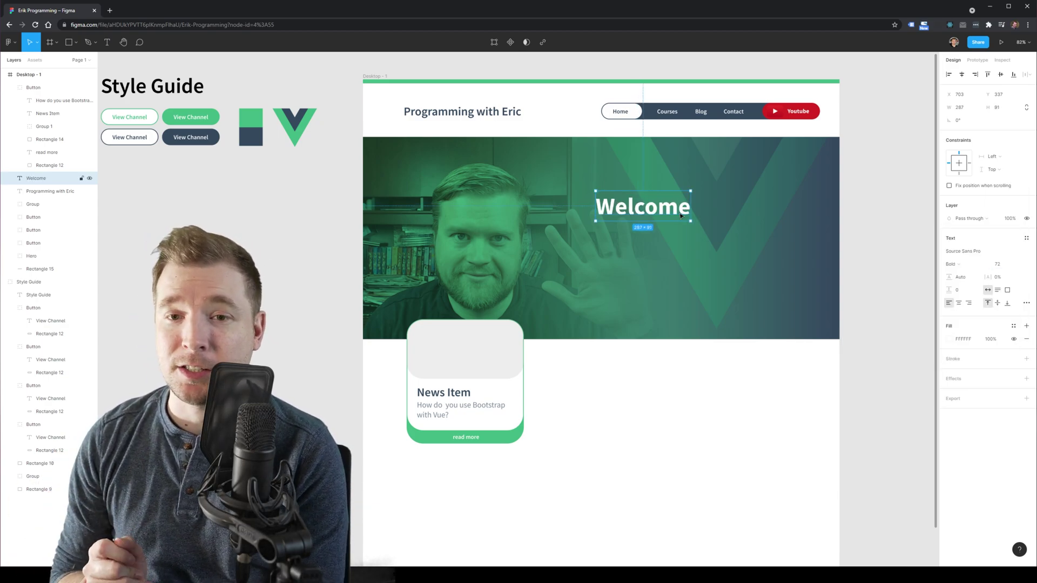
- Nudge the Welcome heading and duplicate it directly below as a SemiBold, size 48 line reading "Learn Vue & how to code!"
left_click_drag(676, 217, 679, 219)
key("ctrl+d")
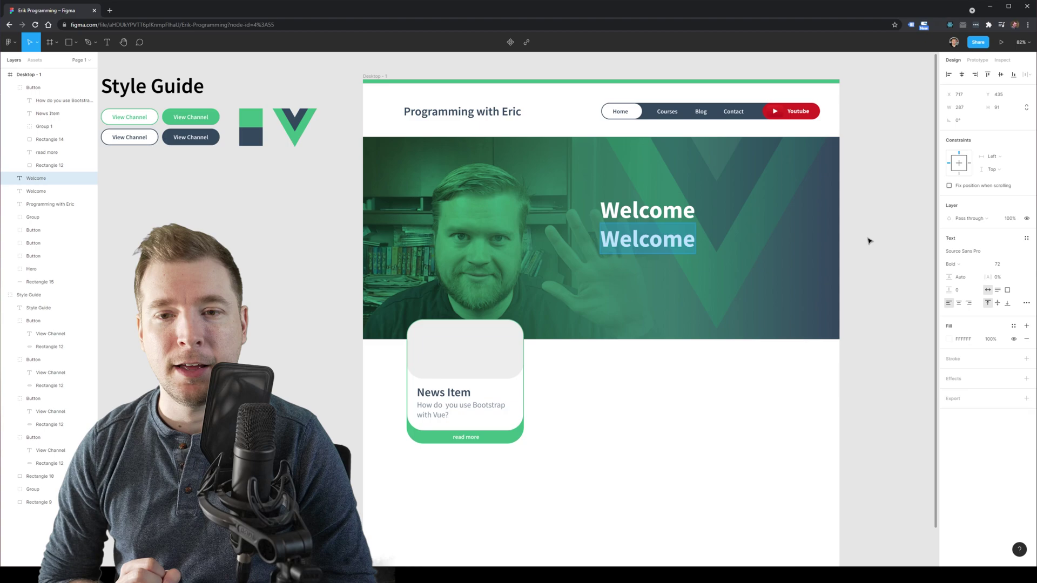
left_click(1018, 264)
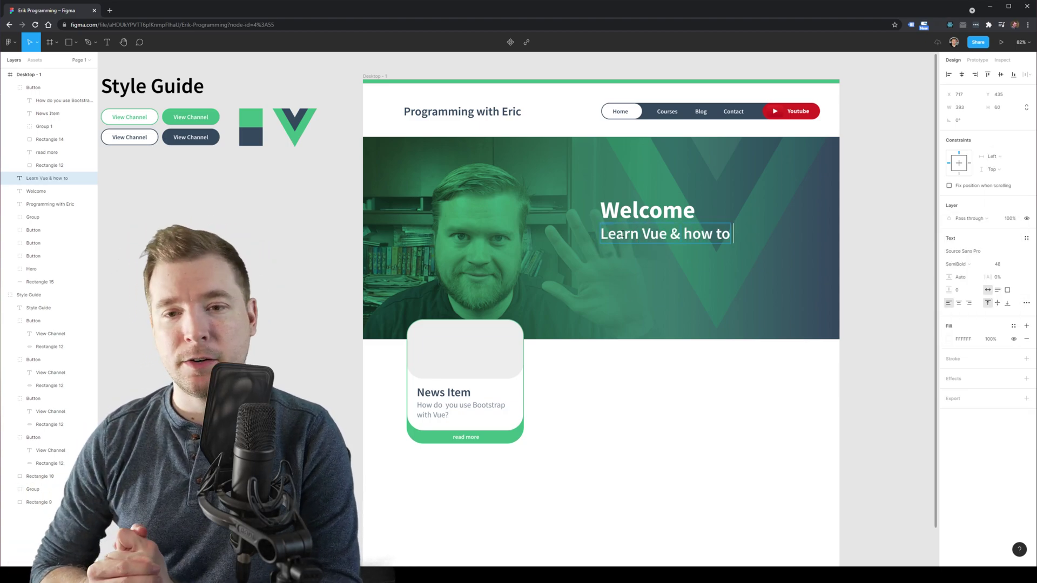
left_click(604, 367)
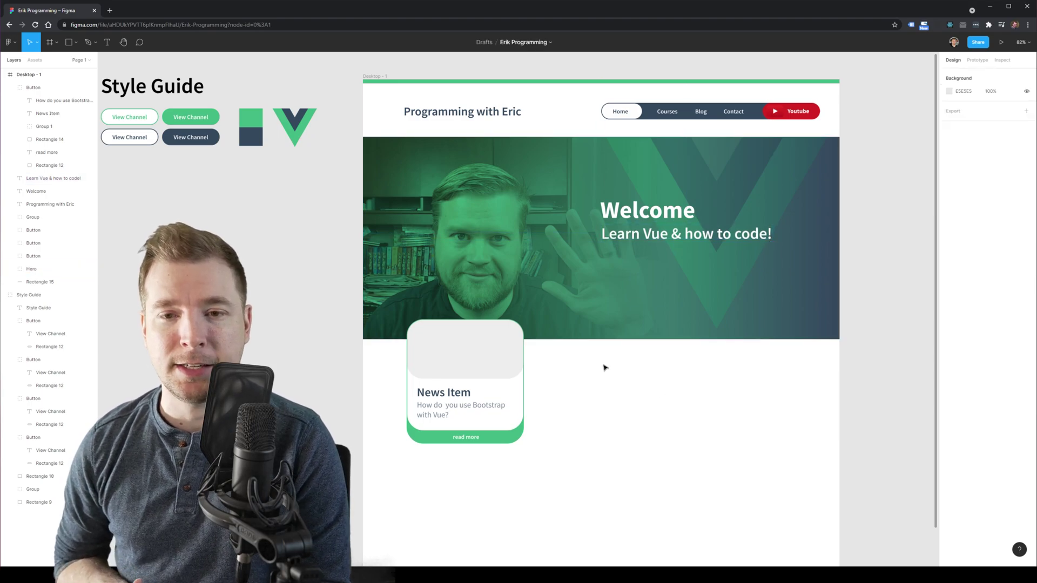
- Copy the style guide's white, navy-outlined button beneath the hero tagline and relabel it View Course
double_click(135, 119)
left_click(135, 138)
left_click_drag(124, 140, 622, 265)
left_click(678, 376)
double_click(631, 262)
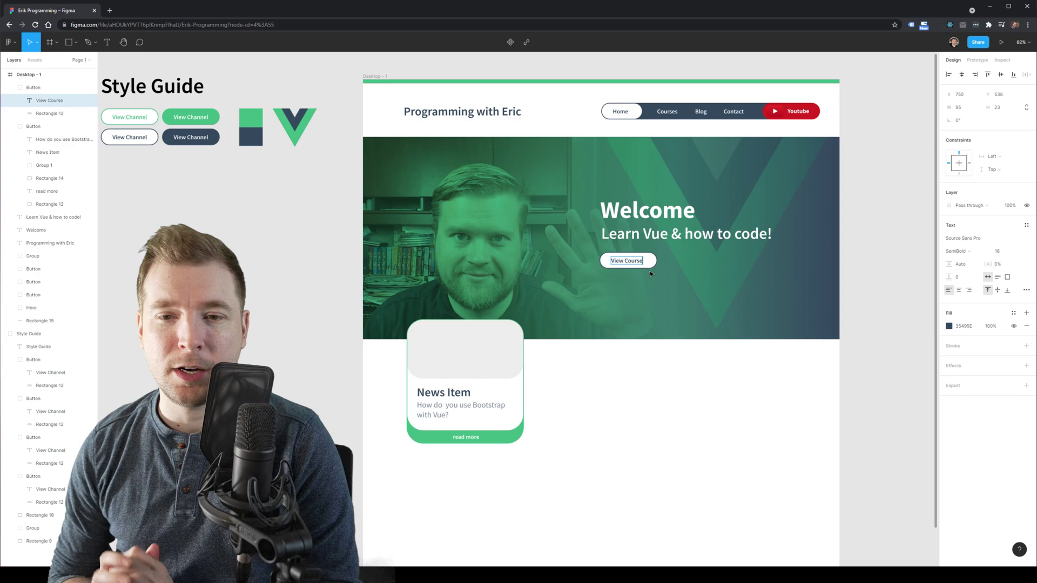
key("Escape")
key("Escape")
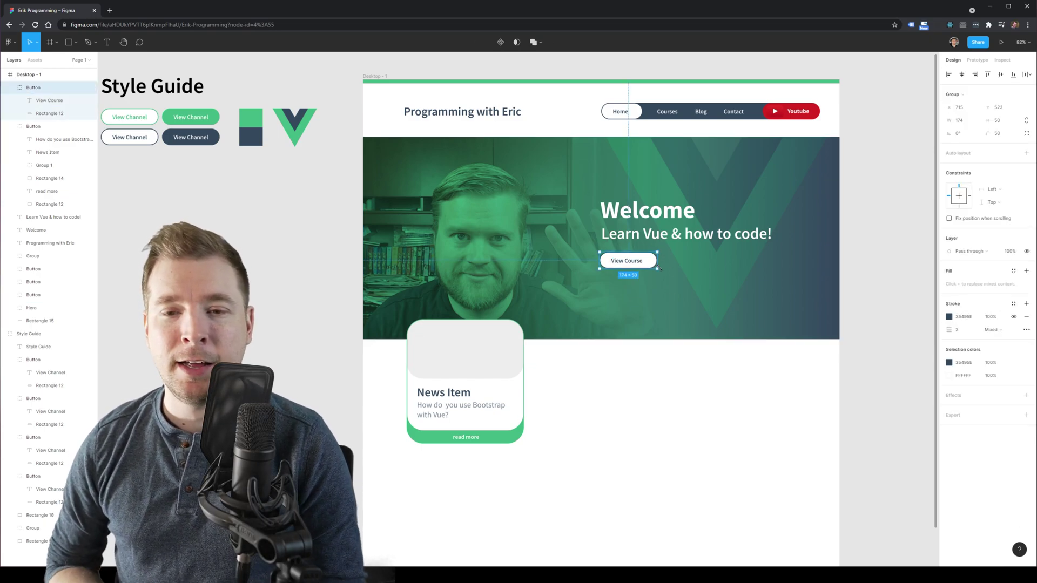
- Scale the View Course button up to about 282 × 81 and remove its outline stroke
key("k")
left_click_drag(658, 268, 663, 273)
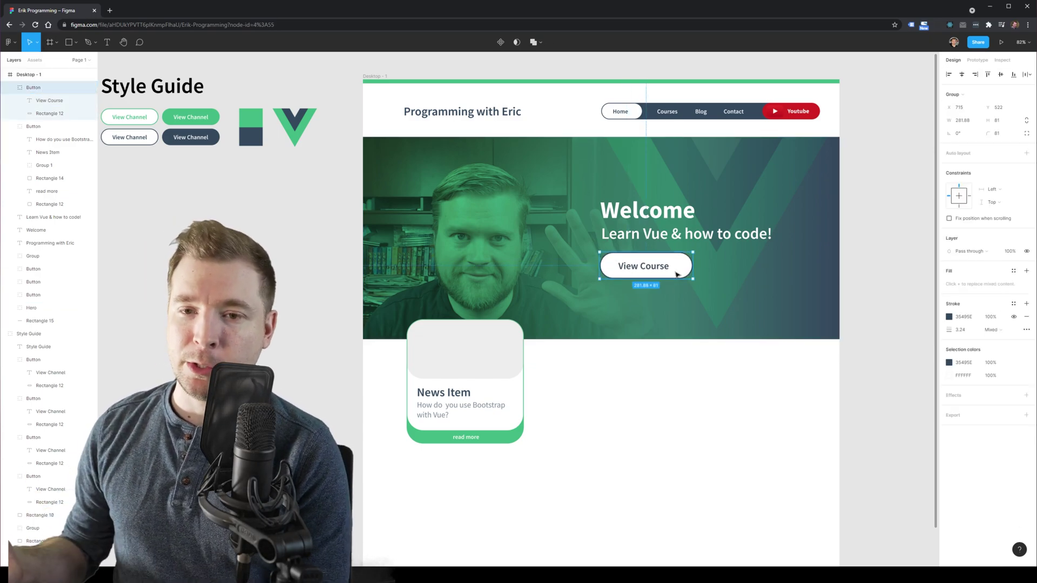
left_click(948, 317)
left_click(854, 440)
left_click(834, 81)
left_click(886, 119)
left_click(669, 274)
left_click(1027, 317)
double_click(650, 267)
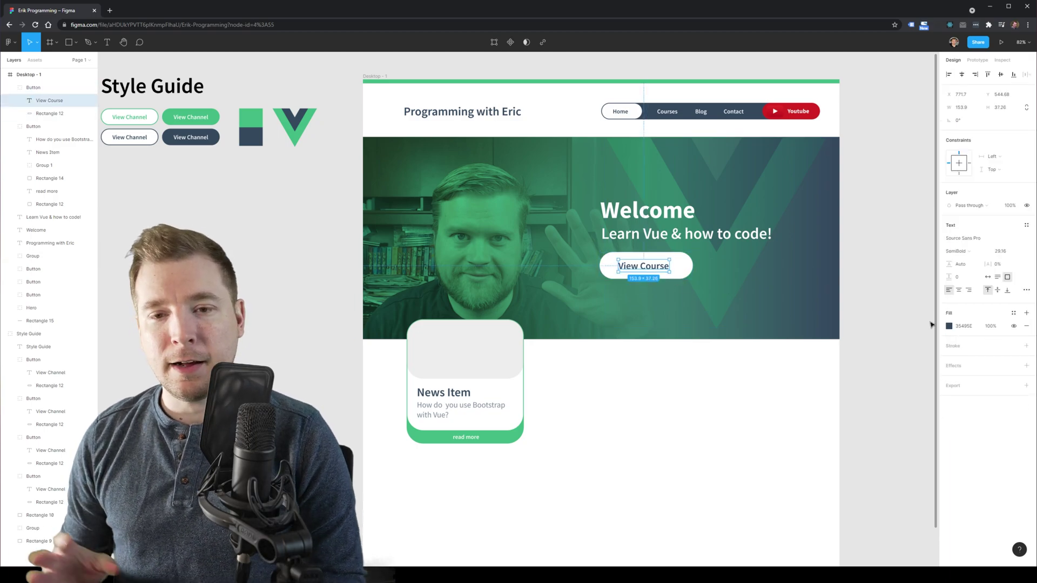
left_click(949, 326)
left_click(870, 500)
key("ctrl+z")
left_click(630, 435)
- Centre the View Course label within its button and scale the whole button down slightly
double_click(641, 262)
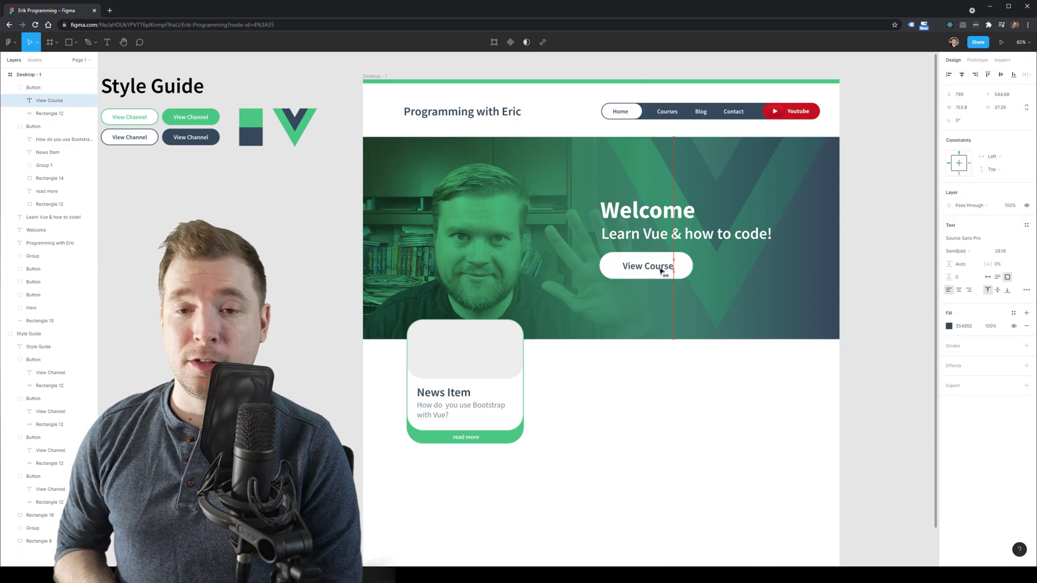
key("Escape")
left_click(678, 273)
key("Escape")
key("f")
left_click(678, 272)
left_click(38, 42)
left_click(33, 74)
left_click_drag(693, 279, 683, 275)
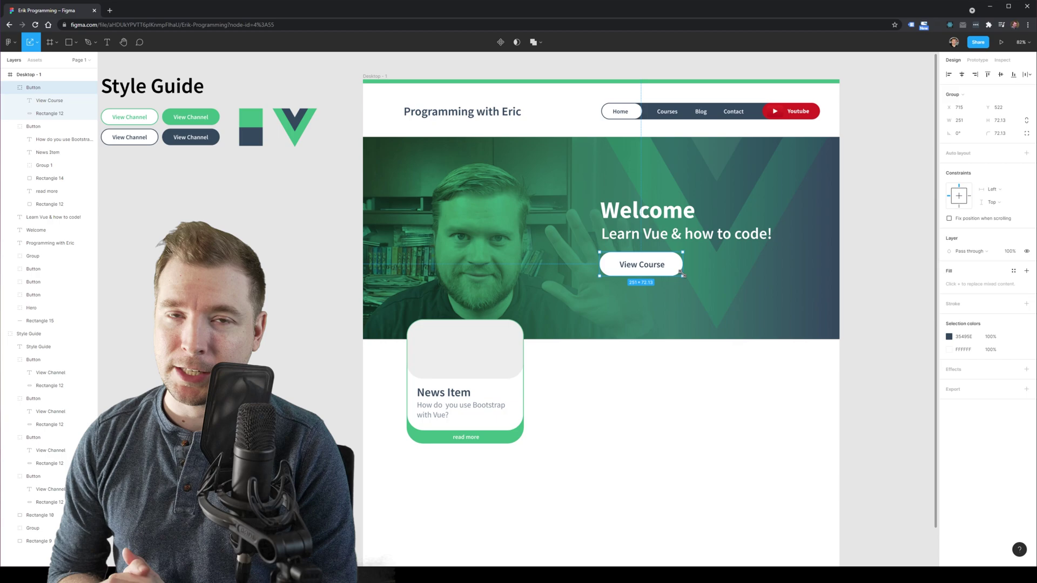
key("Escape")
left_click_drag(502, 409, 502, 371)
left_click(709, 429)
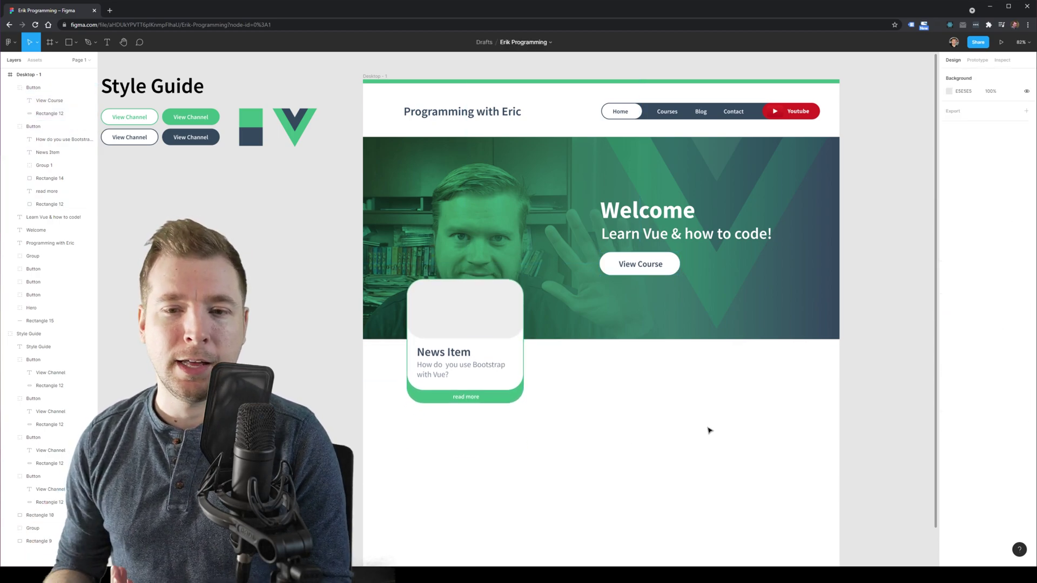
key("ctrl+z")
key("ctrl+z")
key("ctrl+z")
left_click(484, 406)
left_click(671, 412)
left_click(485, 407)
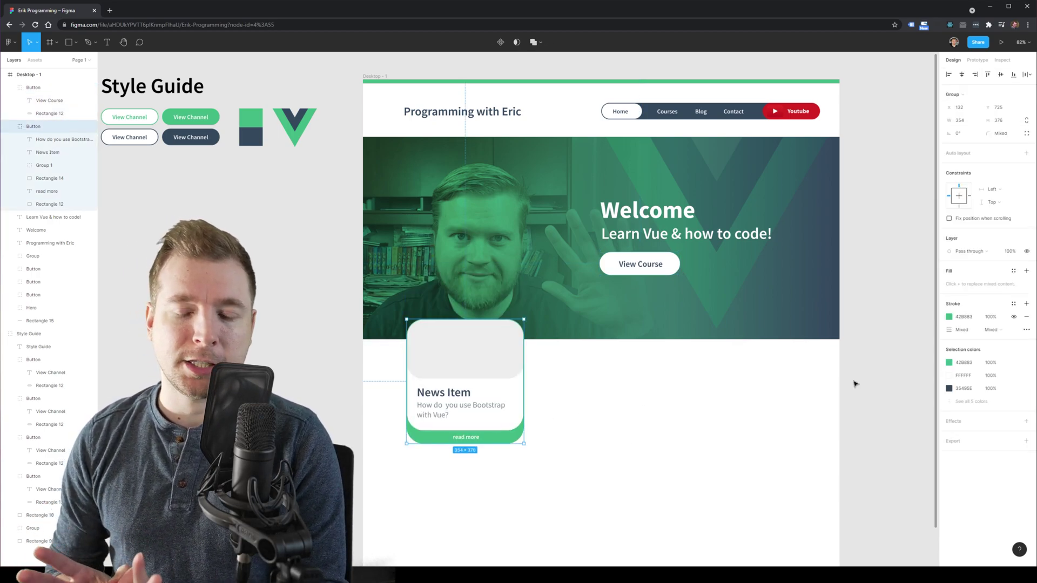
- Move the news card into the white area below the hero and duplicate it twice to form a row of three
left_click(855, 384)
scroll(858, 384, "up", 1)
left_click(439, 438)
scroll(430, 275, "down", 3)
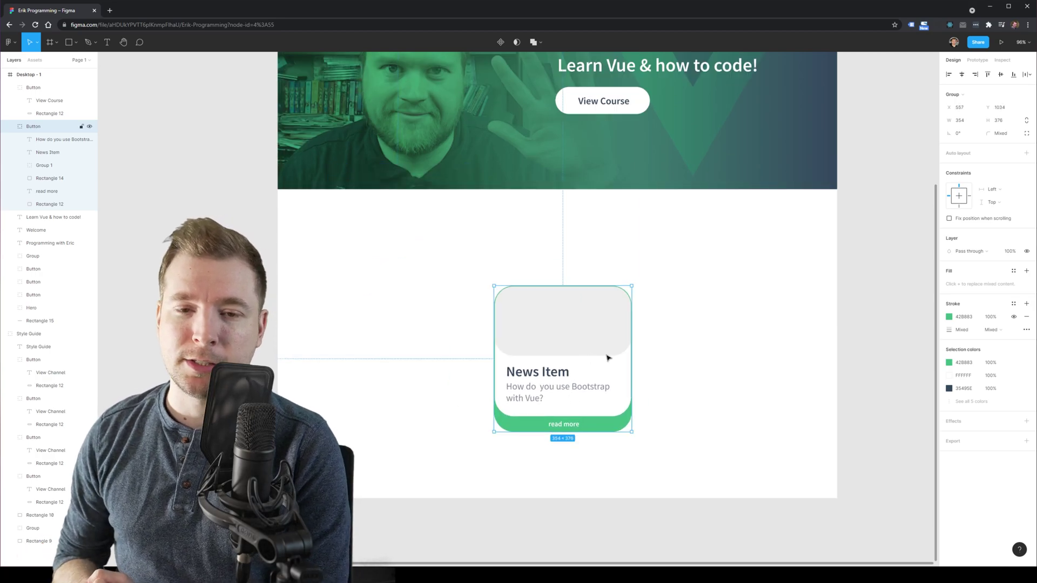
left_click_drag(607, 357, 638, 381)
scroll(487, 385, "down", 3)
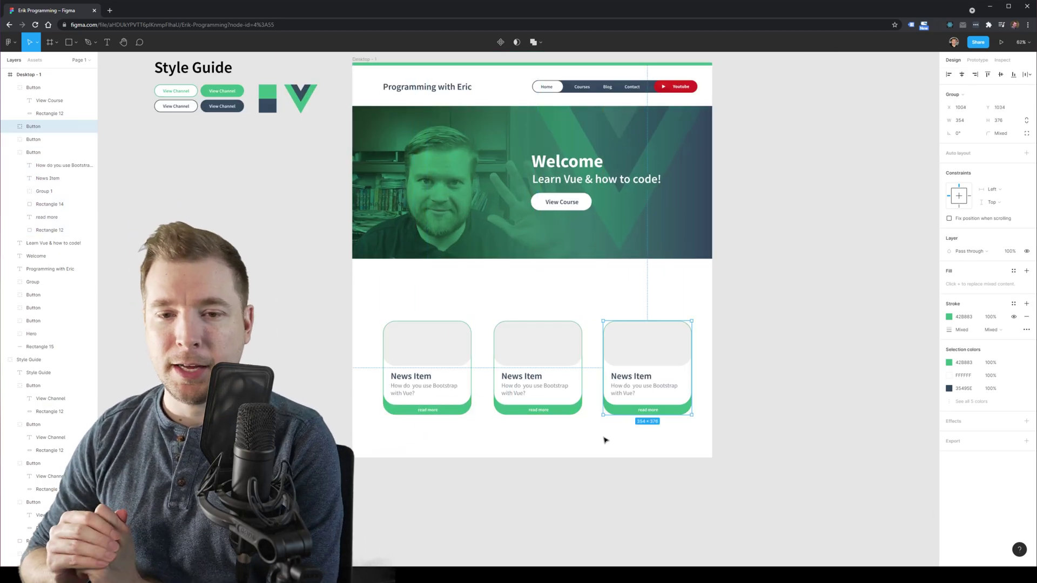
- Move the second and third news cards closer to the first so the gaps between all three are equal
left_click_drag(551, 394, 532, 393)
key("shift+Right")
key("shift+Right")
key("shift+Right")
left_click_drag(674, 389, 640, 387)
key("shift+Right")
key("shift+Right")
key("shift+Right")
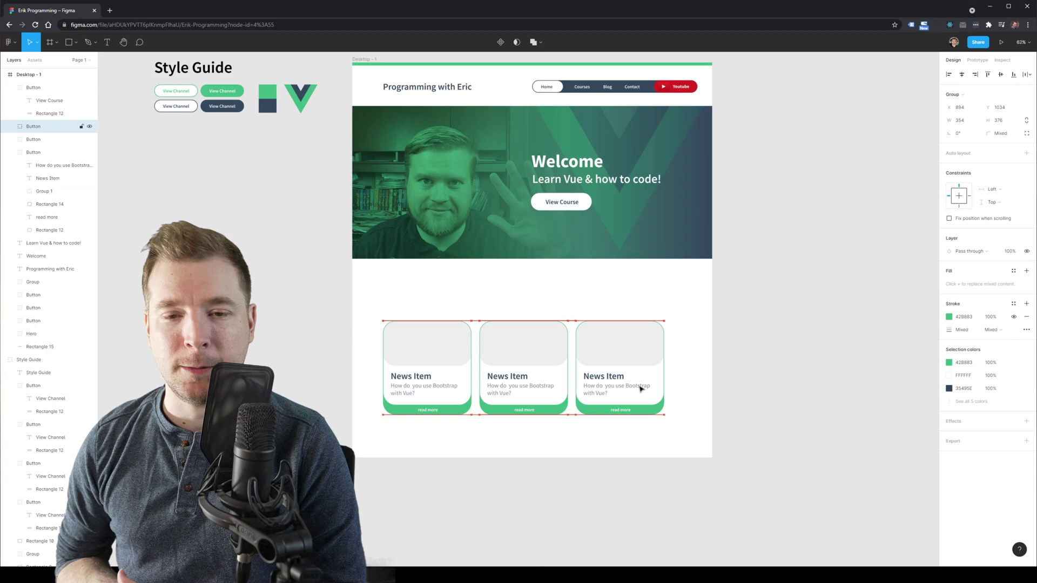
- Centre the row of three news cards horizontally on the page and raise it closer to the hero
left_click(523, 383, "shift")
left_click(456, 377, "shift")
left_click_drag(479, 374, 488, 374)
left_click_drag(372, 305, 683, 426)
left_click_drag(494, 341, 493, 319)
scroll(494, 320, "up", 1)
left_click_drag(439, 100, 440, 298)
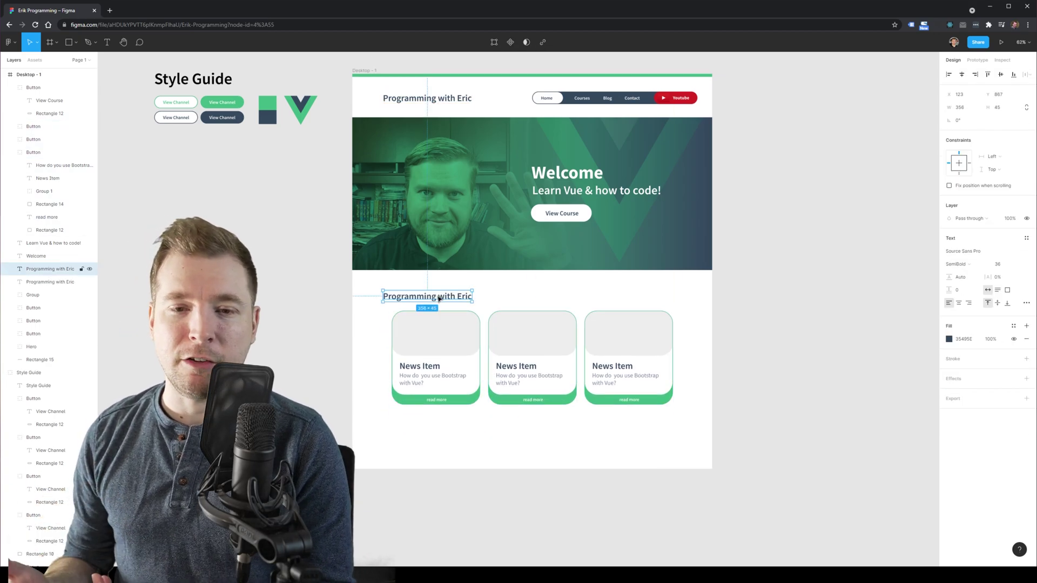
key("Delete")
- Create a Blog heading above the cards from a copy of Welcome, coloured with navy sampled from the navigation bar
left_click(559, 174)
left_click(950, 339)
left_click(851, 462)
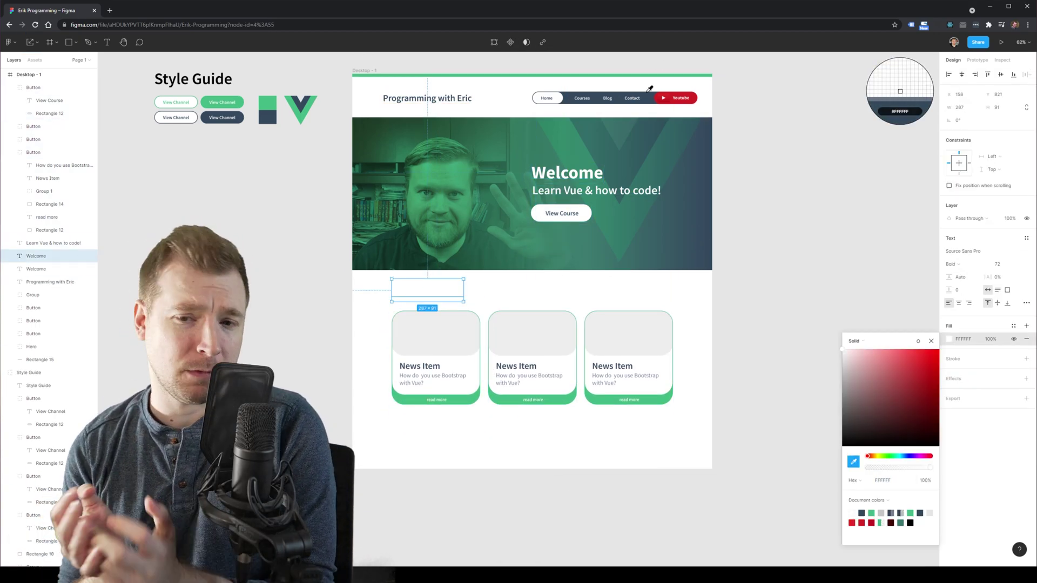
left_click(647, 94)
double_click(424, 292)
left_click(773, 259)
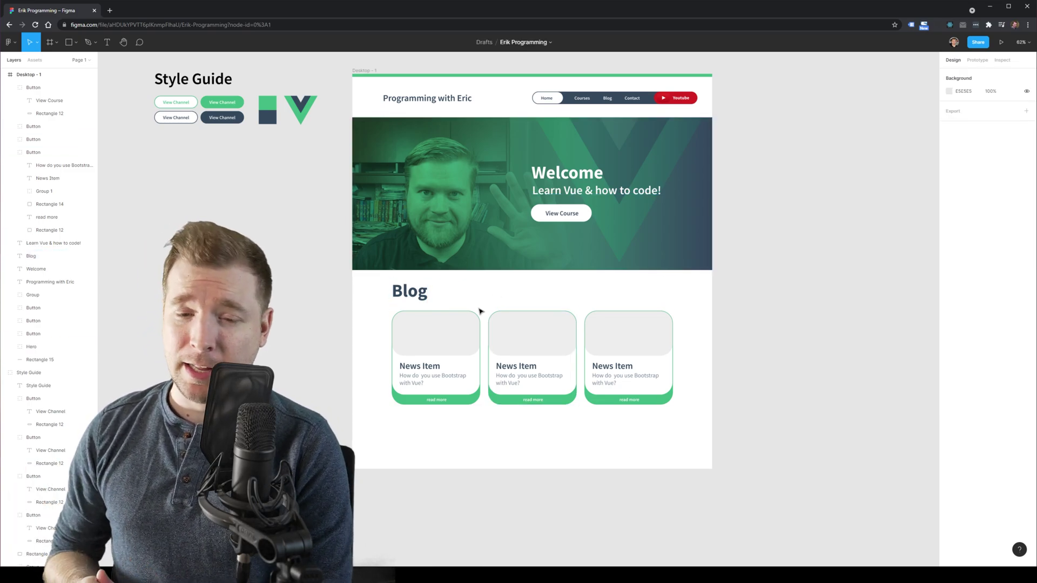
- Paste a copy of the card's image placeholder group across the hero's lower edge and set its opacity to 100%
key("ctrl+v")
left_click_drag(41, 87, 42, 87)
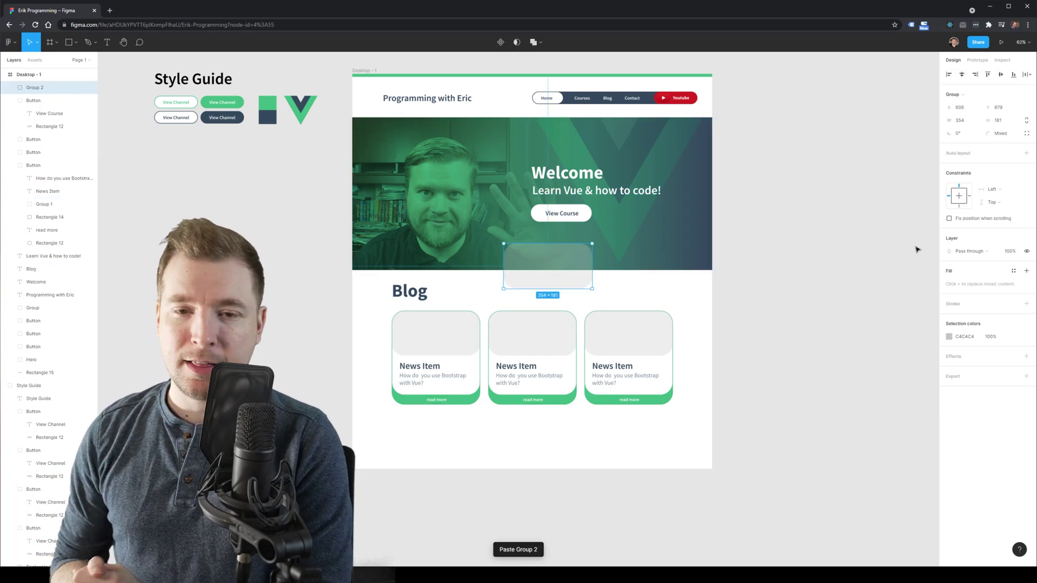
left_click(11, 87)
left_click(42, 113)
left_click(990, 303)
type("100")
key("Return")
- Fill the pasted placeholder on the hero's lower edge with navy 35495E and enlarge it to about 359 × 233
left_click(50, 101)
left_click(949, 238)
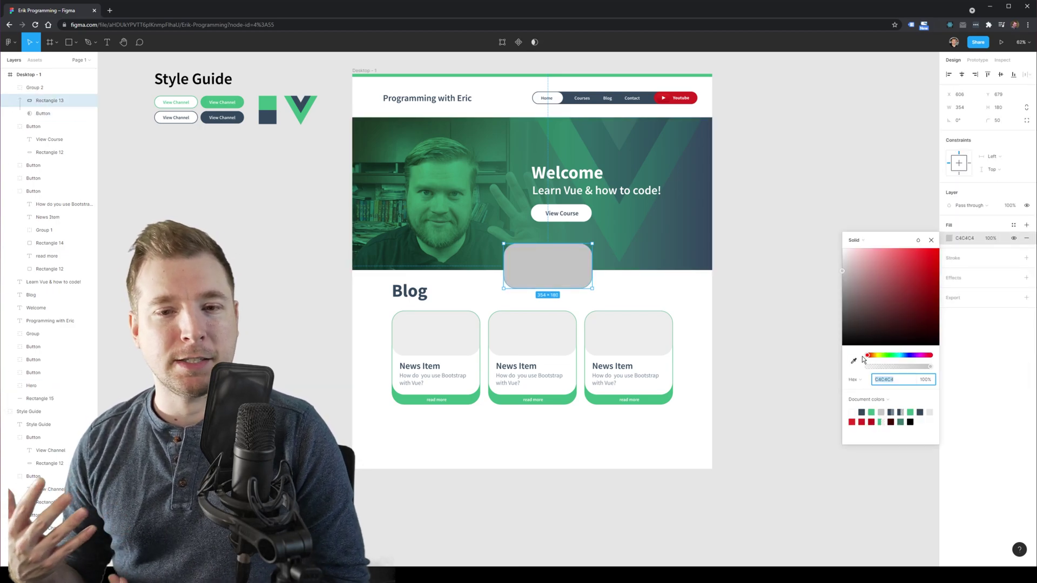
left_click(861, 412)
left_click(577, 277)
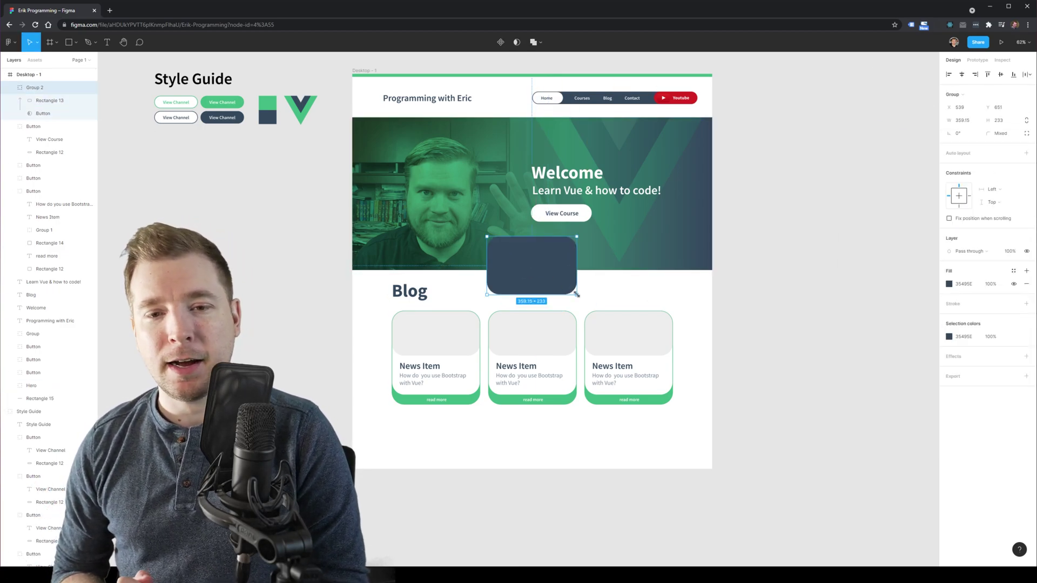
- Duplicate the navy card beside it on the right, shrunk to about 198 × 128, with corner radius 25
key("ctrl+d")
left_click_drag(575, 292, 640, 268)
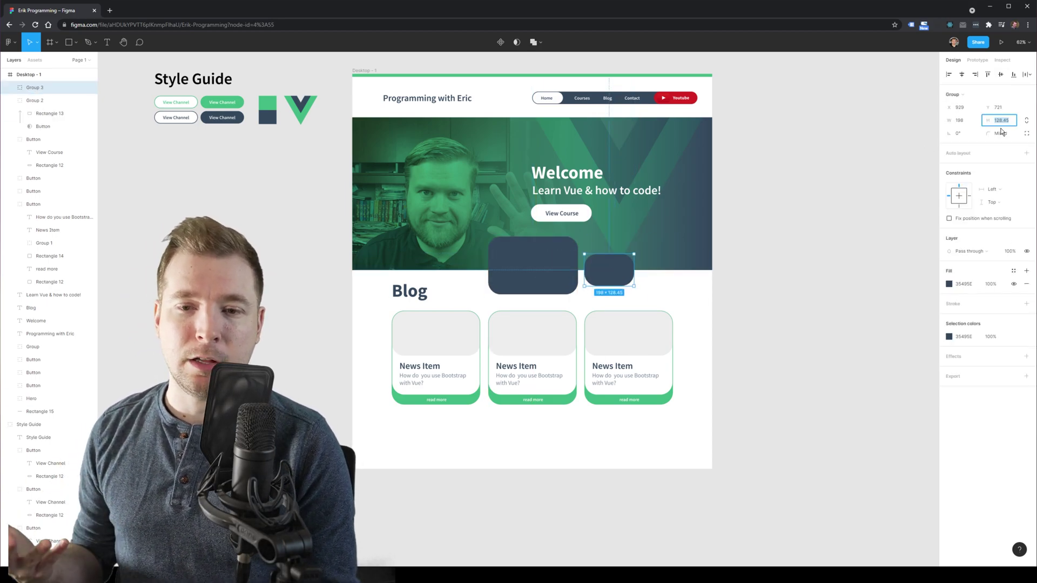
left_click(1000, 133)
type("25")
left_click(799, 233)
- Add two more copies of the small navy card in a row to the right, moving the last one into the Desktop - 1 frame
left_click(532, 268)
left_click(617, 277)
left_click_drag(617, 277, 673, 277)
left_click_drag(660, 278, 717, 278)
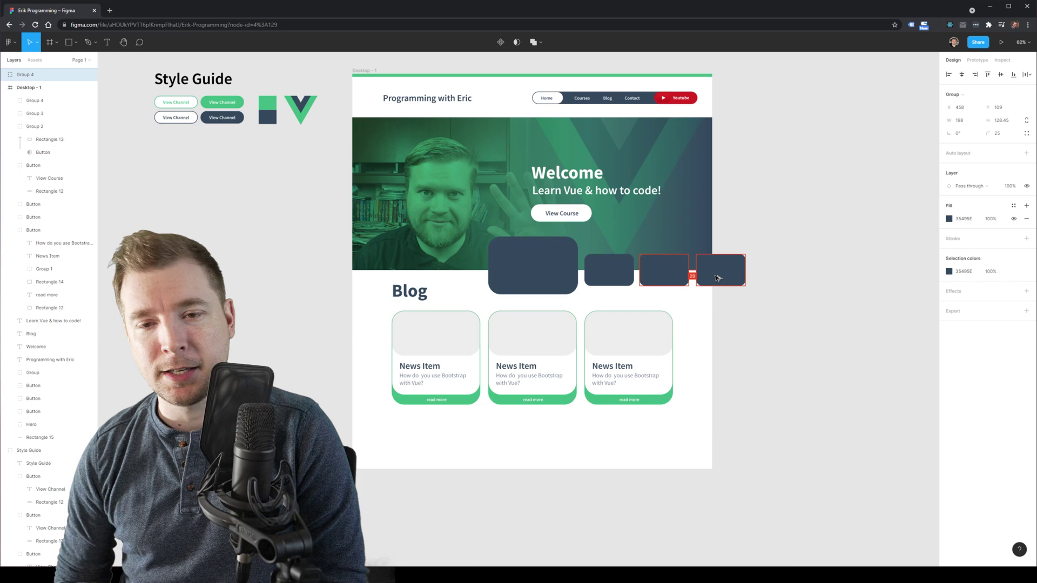
left_click_drag(737, 312, 521, 279)
left_click(32, 75)
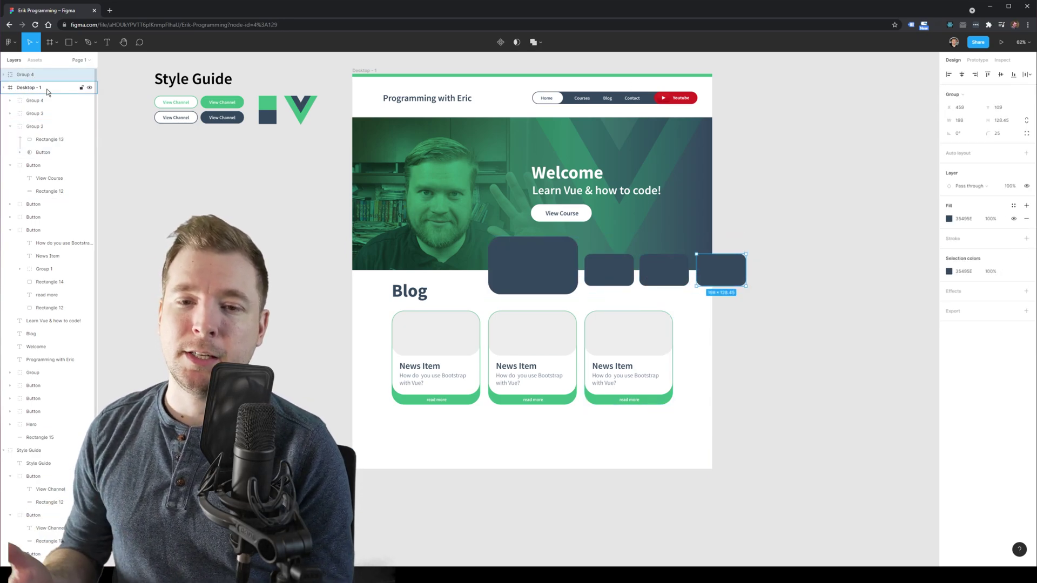
left_click_drag(32, 74, 46, 92)
- Draw a grey rectangle on the empty canvas below the Style Guide
left_click(302, 216)
left_click(522, 278)
left_click(756, 92)
left_click(68, 42)
left_click_drag(143, 218, 232, 281)
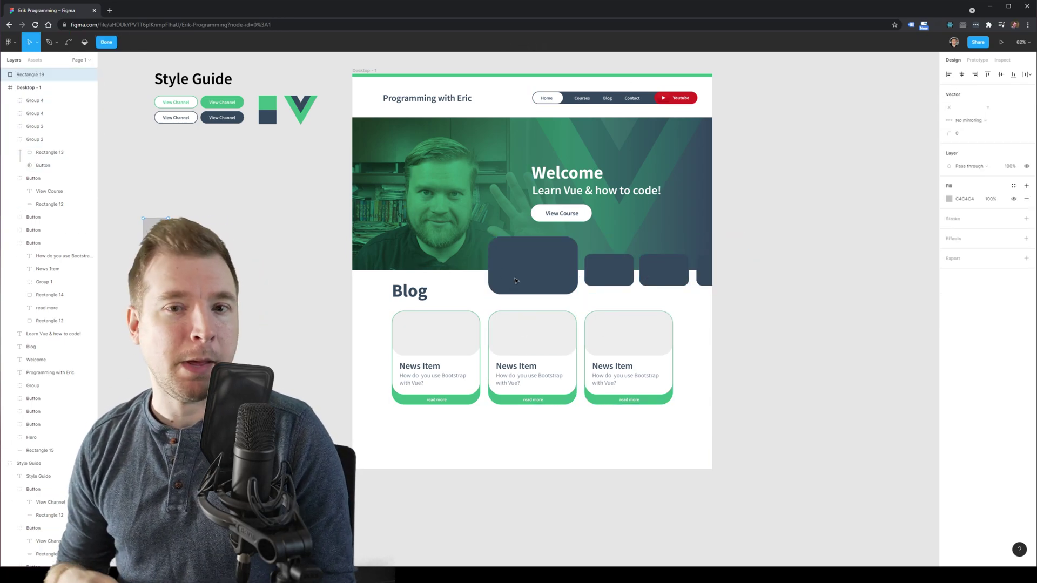
- Recolour the large card on the hero's lower edge with green sampled from the Style Guide swatch
left_click(532, 267)
left_click(949, 284)
left_click(853, 408)
left_click(267, 102)
left_click(609, 270)
left_click(802, 343)
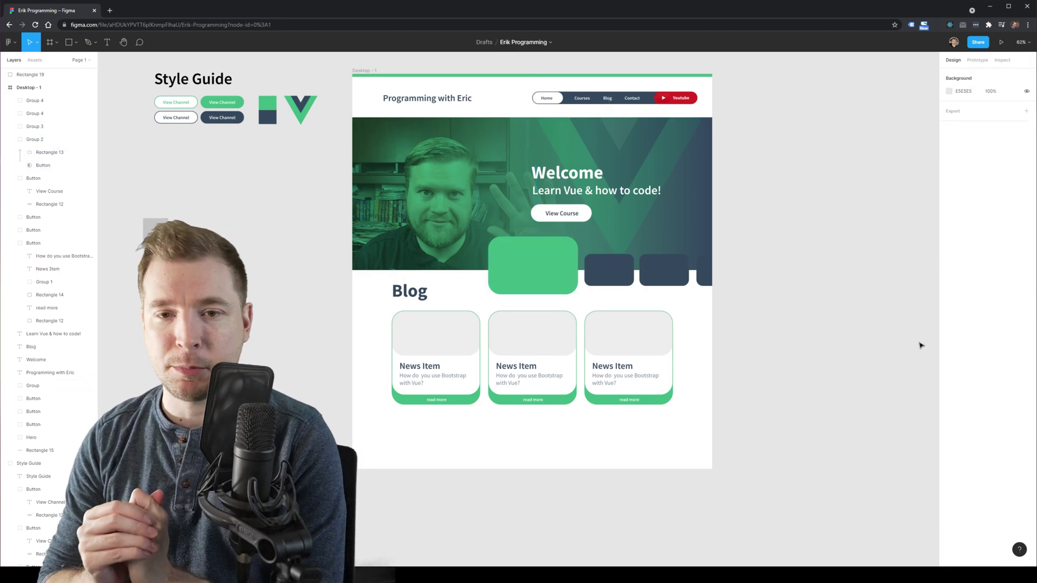
- Replace the first blog card's heading with "Web Development"
double_click(424, 365)
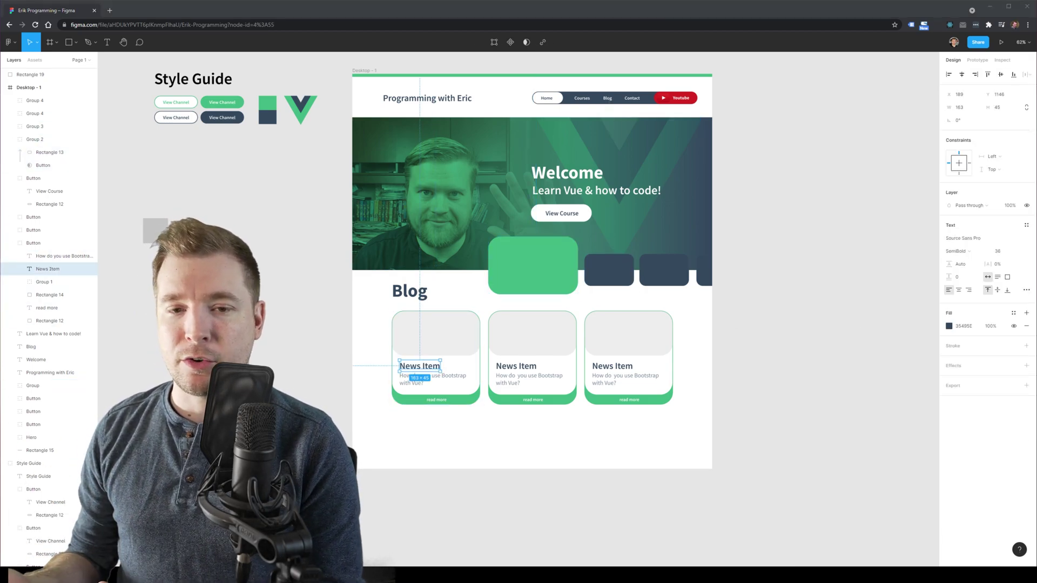
key("Return")
key("ctrl+v")
key("Escape")
key("alt+Tab")
- Change the second blog card's heading to "Bootstrap Vue" and the third's to "Vue.js Quasar"
double_click(516, 366)
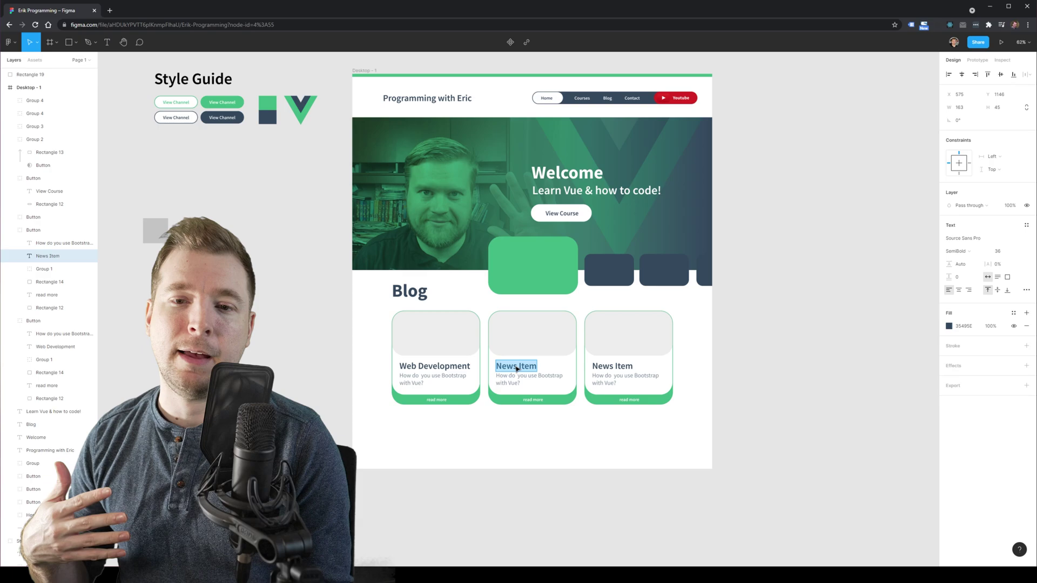
type("Bootstrap Vue")
key("Escape")
key("alt+Tab")
double_click(611, 366)
type("Vue.js Quasar")
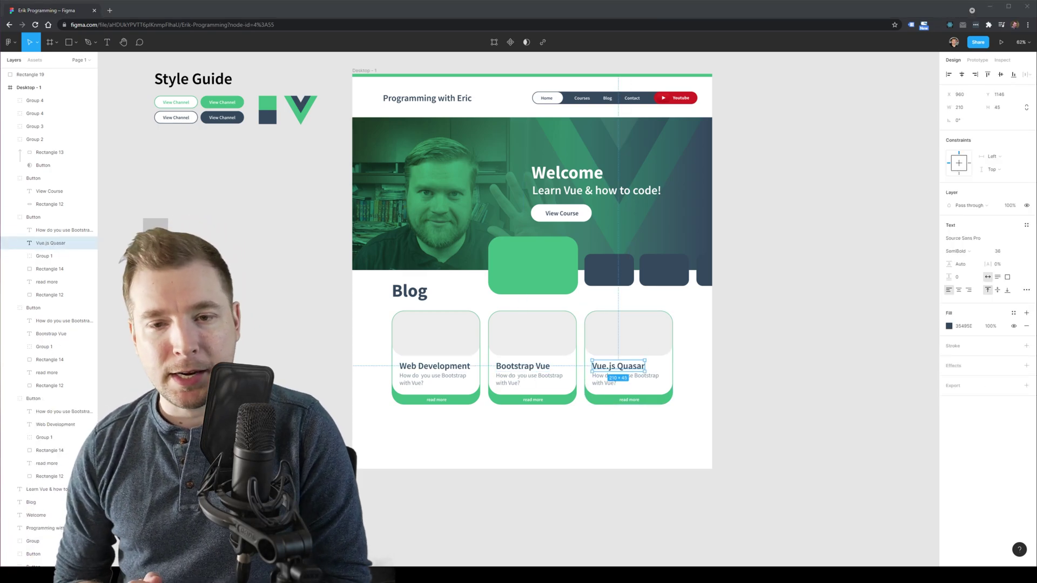
key("Escape")
- Set the first blog card's description to "What should you learn to be a web developer in 2020?"
double_click(436, 378)
type("What should you learn to be a web developer in 2020?")
key("Escape")
- Rewrite the second blog card's description to read "How do you use Bootstrap with Vue?"
double_click(529, 378)
type("What should you learn to be a web developer in 2020?")
key("Escape")
key("Escape")
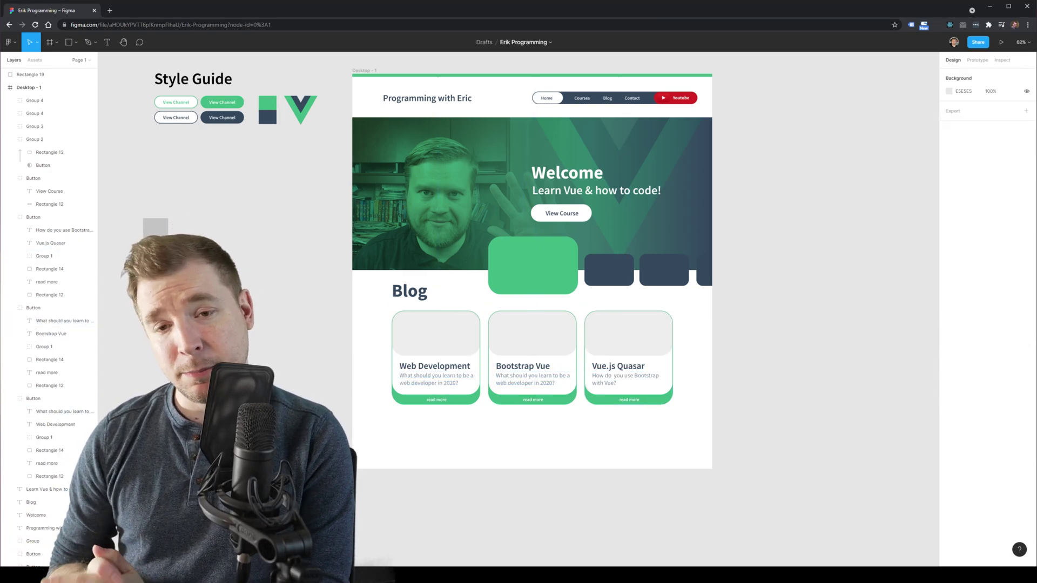
left_click(529, 376)
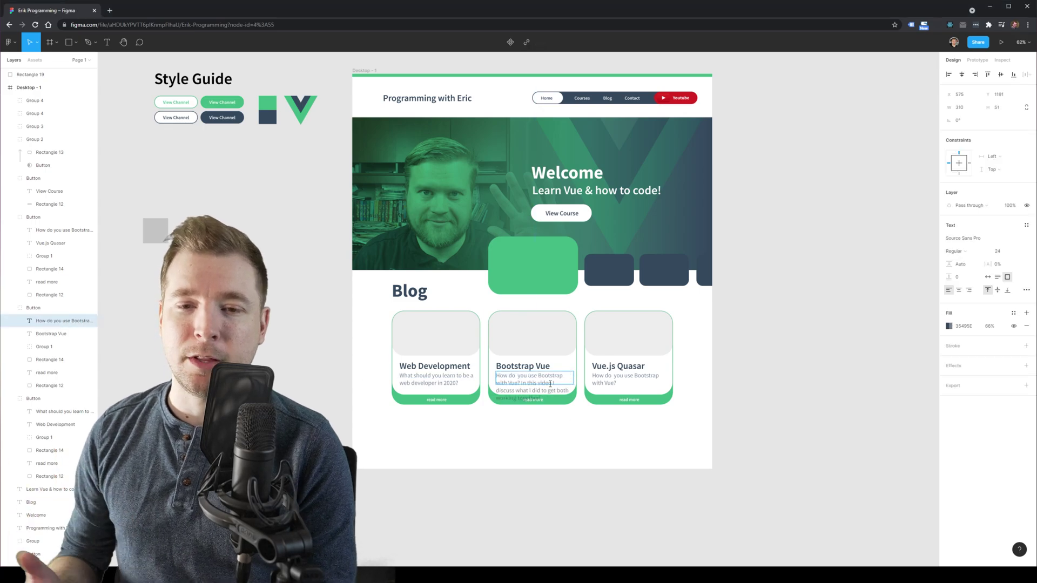
- Set the third blog card's description to "Check out my latest tutorial on getting up with Quasar!"
double_click(629, 379)
type("Check out my latest tutorial on getting up and running with Quasar!")
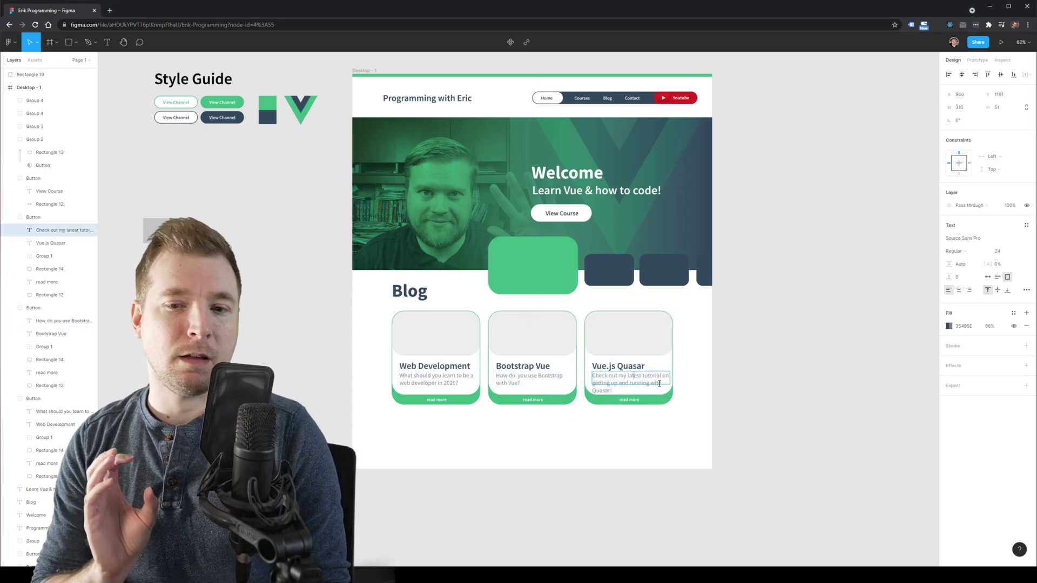
key("Escape")
key("Escape")
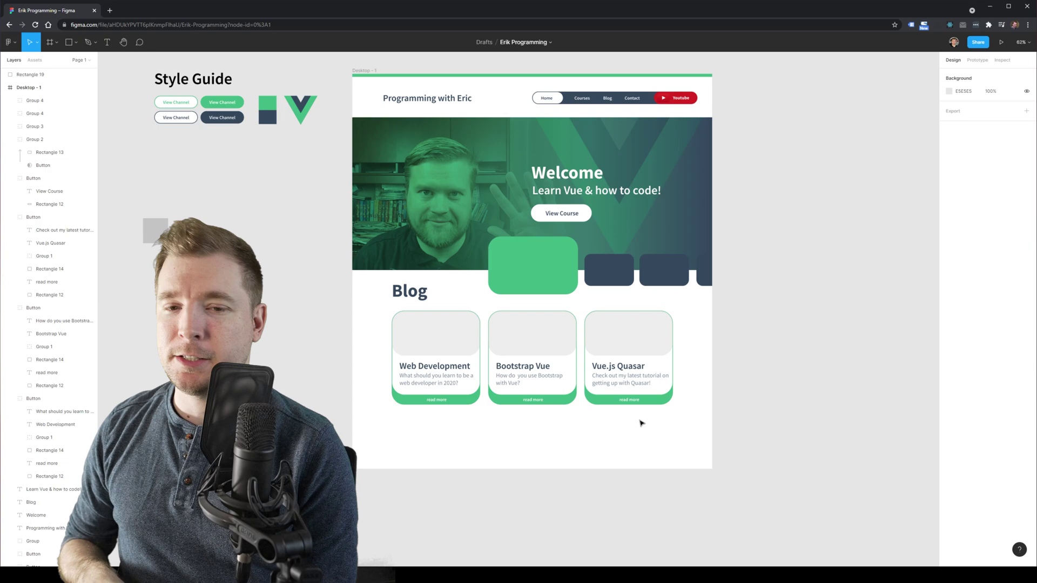
- Scale the Twitter icon down above the YouTube button and colour it with navy sampled from the navigation bar
scroll(497, 161, "up", 2)
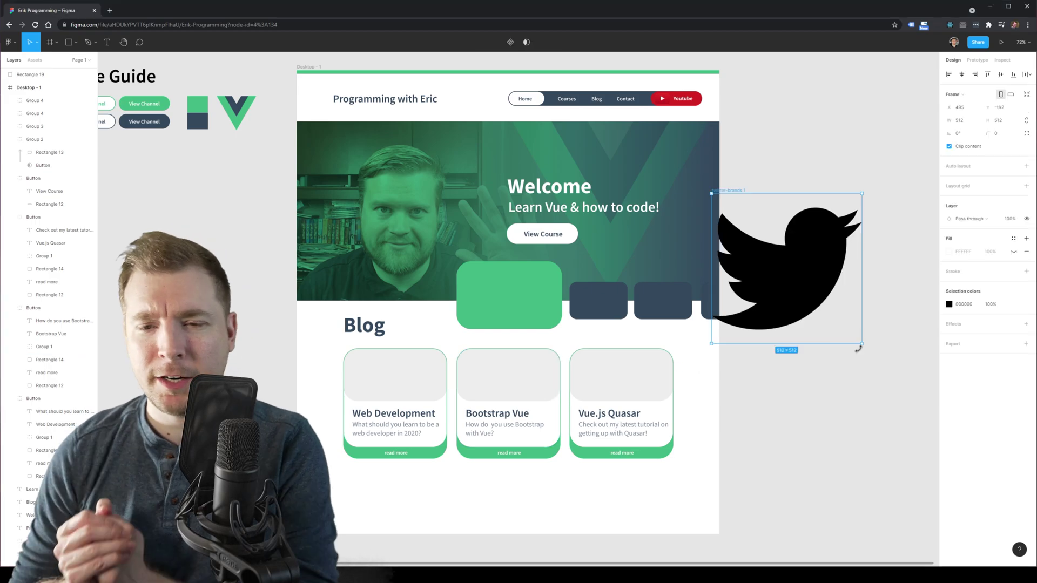
left_click_drag(859, 347, 671, 110)
scroll(660, 81, "up", 5)
left_click(948, 304)
left_click(851, 426)
left_click(620, 147)
- Scale the GitHub icon down to about 31 × 33 and place it to the right of the Twitter icon
left_click_drag(551, 328, 737, 137)
left_click_drag(777, 81, 371, 400)
left_click_drag(330, 455, 529, 249)
left_click_drag(539, 238, 707, 106)
left_click_drag(716, 116, 721, 119)
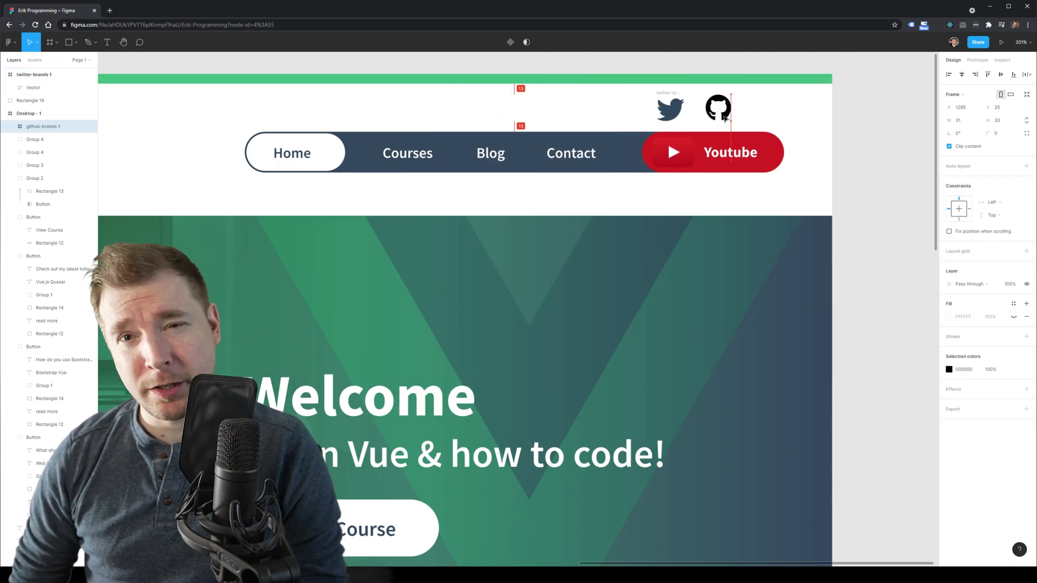
- Recolour the GitHub icon with navy sampled from the navigation bar
left_click(949, 369)
left_click(852, 477)
left_click(750, 79)
left_click(851, 478)
left_click(621, 147)
left_click(858, 224)
scroll(853, 226, "down", 5)
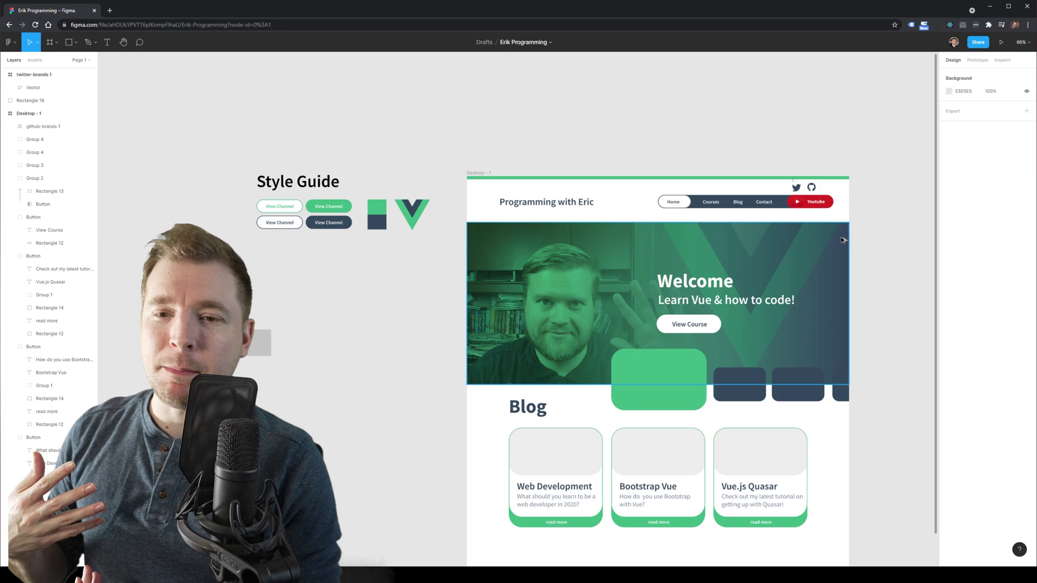
- Move the navigation bar left and set the Twitter and GitHub icons in line to the right of the YouTube button
scroll(883, 238, "up", 1)
left_click_drag(596, 187, 828, 215)
left_click_drag(812, 201, 792, 188)
double_click(783, 181)
left_click_drag(785, 182, 600, 179)
left_click(874, 208)
left_click(792, 196)
left_click(811, 197)
left_click(844, 203)
mouse_move(632, 199)
left_mouse_down()
mouse_move(622, 199)
mouse_move(632, 200)
left_mouse_up()
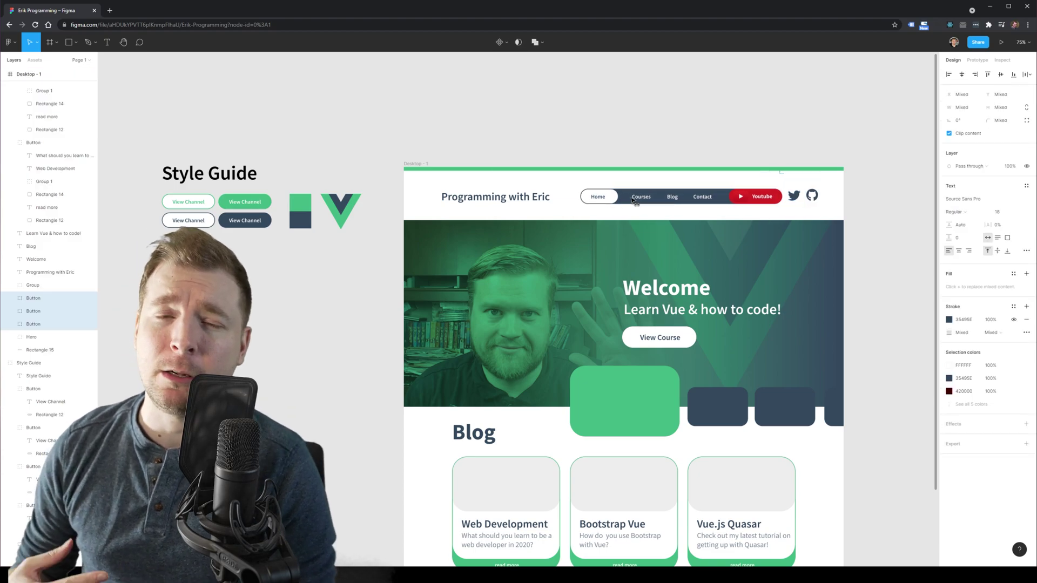
- Shift the navigation bar and both social icons further left, lining the icons up with the blog cards' right edge
left_click(856, 202)
left_click_drag(828, 215, 597, 183)
left_click_drag(694, 203, 674, 204)
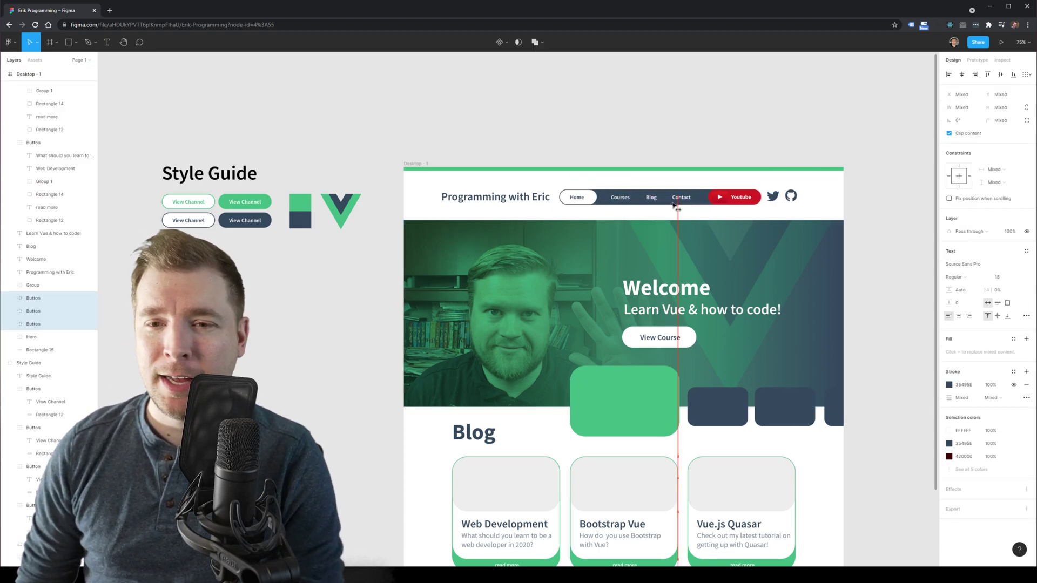
left_click_drag(603, 199, 607, 200)
left_click(862, 215)
left_click_drag(814, 331, 679, 252)
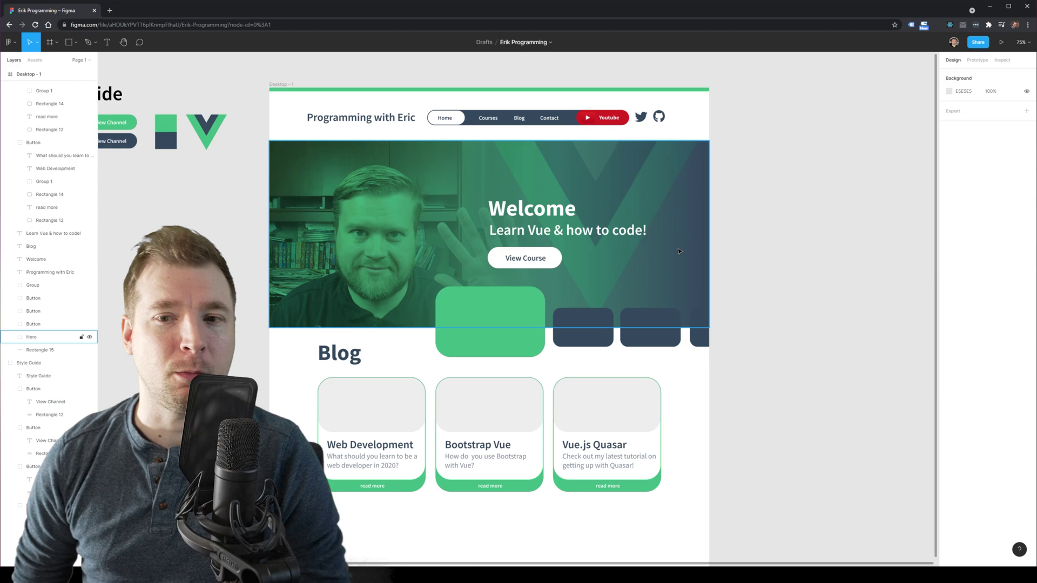
- Move the hero's Welcome heading, tagline and View Course button higher and tighten the spacing between them
left_click(532, 259)
left_click(557, 231, "shift")
left_click(534, 210, "shift")
left_click(556, 220)
left_click_drag(535, 209, 556, 215)
left_click_drag(533, 253, 534, 245)
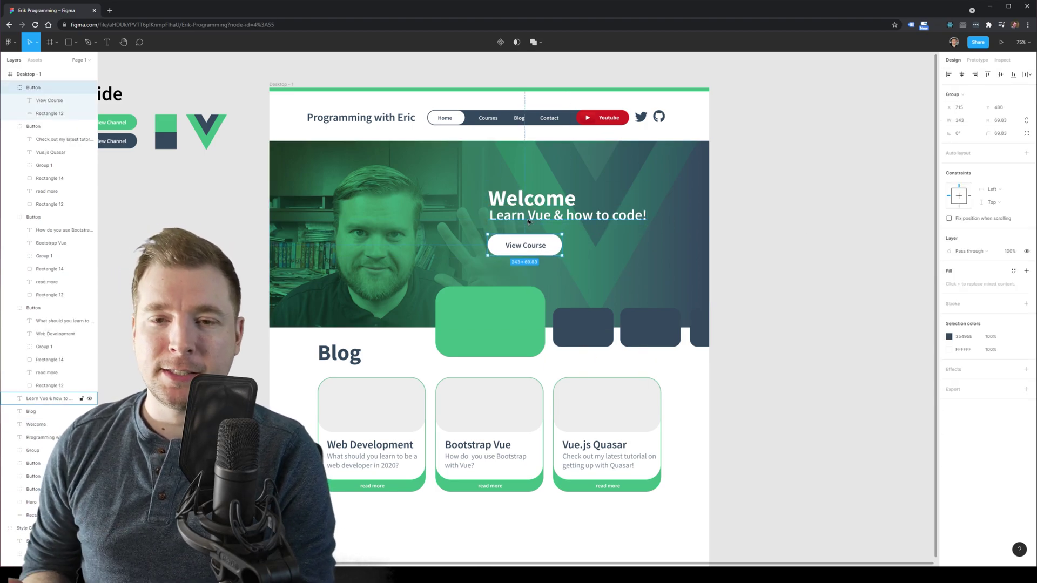
- Set the Welcome heading to Regular weight at size 90, make the tagline beneath it bold, and nudge the heading up
left_click(641, 218)
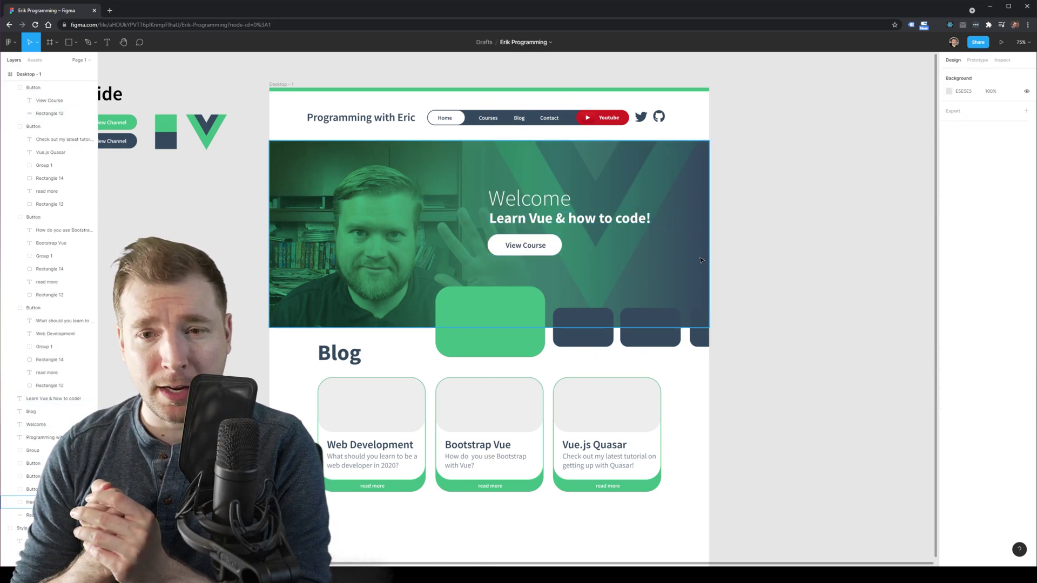
left_click(540, 200)
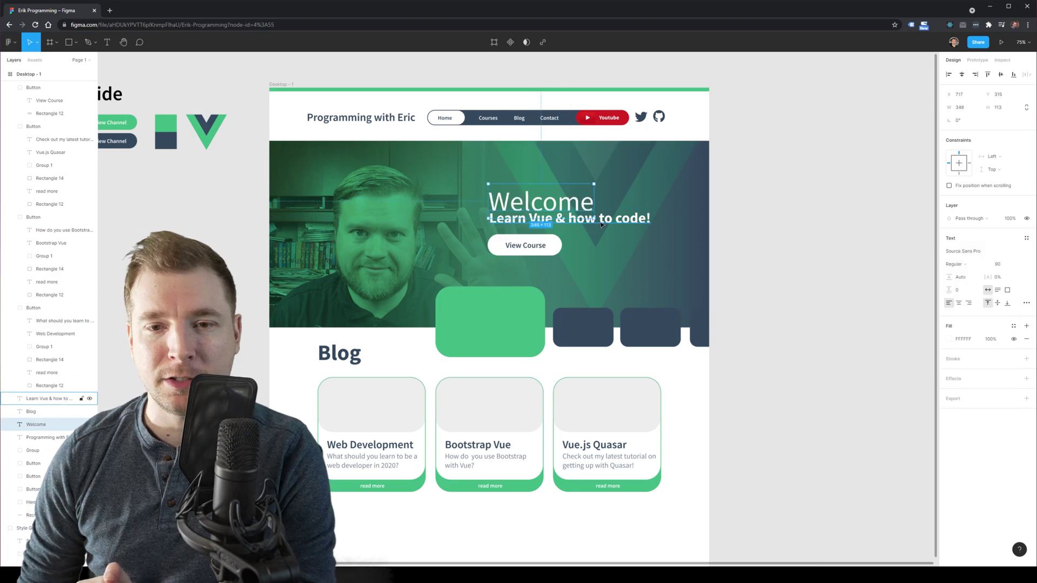
left_click(530, 241)
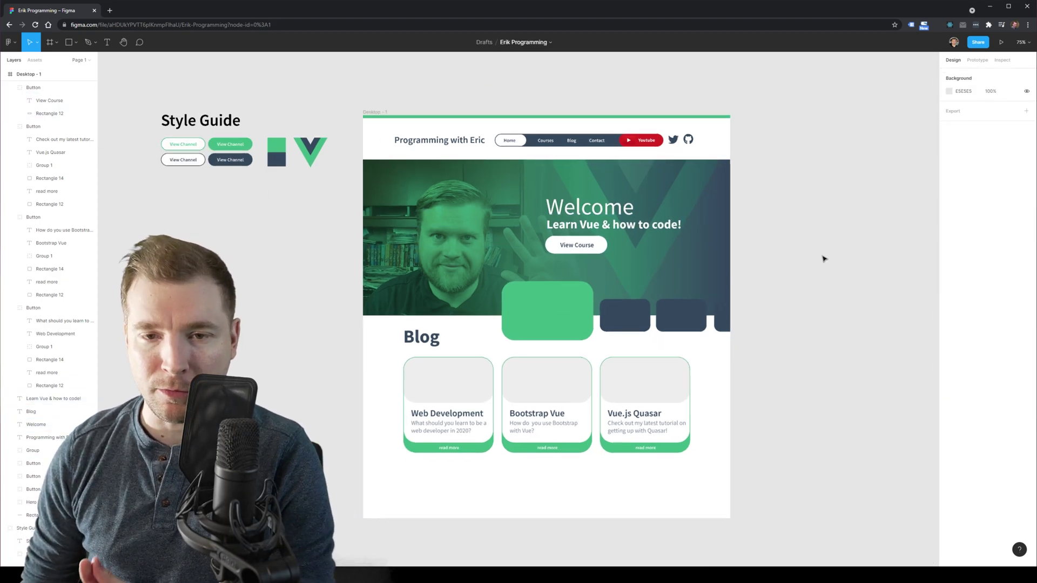
- Try "Hi & welcome" as the hero heading text
scroll(823, 259, "up", 1)
double_click(536, 206)
type("Hi & w")
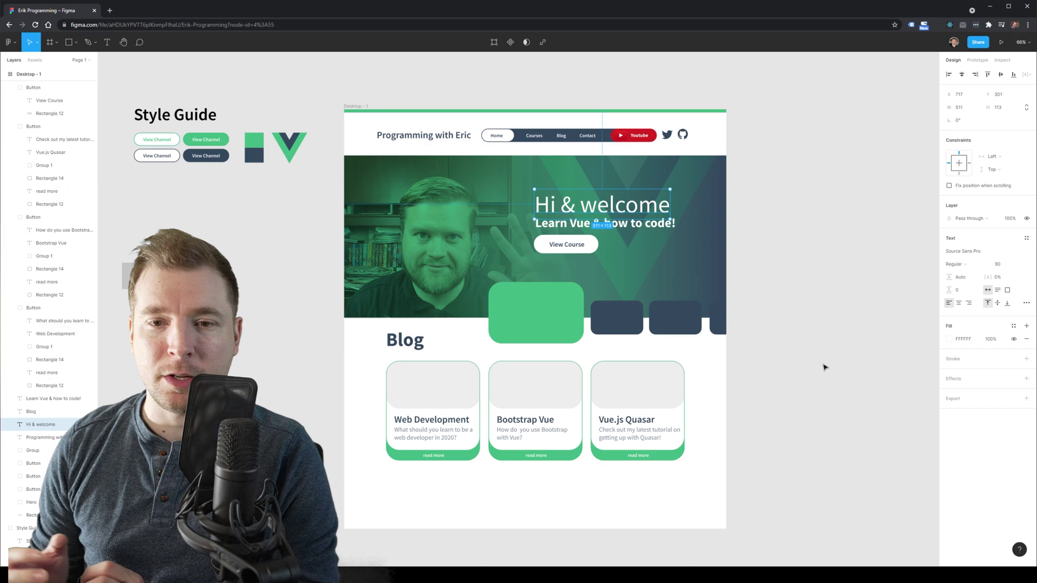
left_click(824, 367)
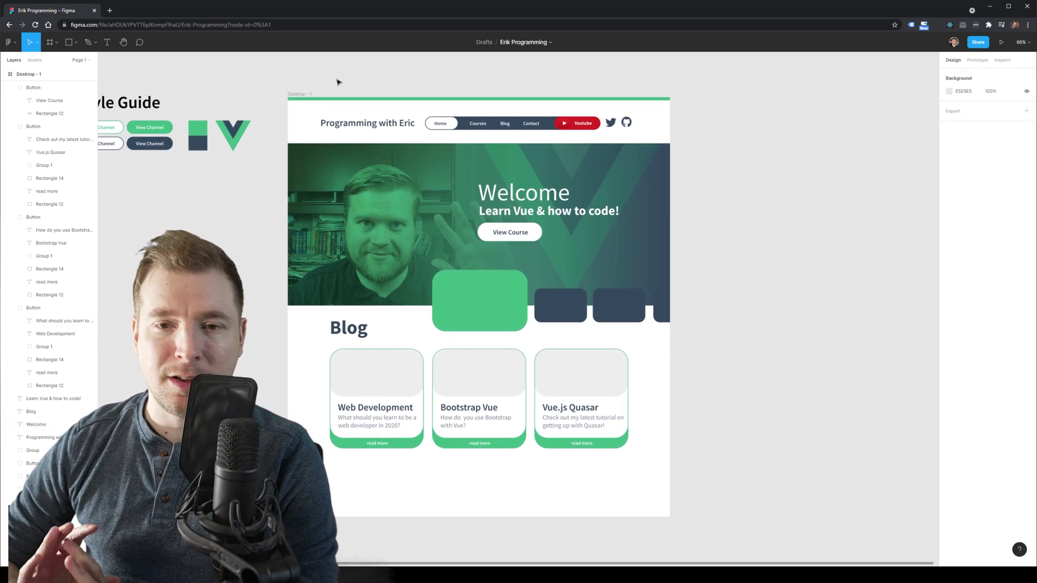
- Try to make the Desktop - 1 frame taller from its lower edge
left_click_drag(485, 381, 486, 535)
key("ctrl+z")
left_click(536, 298)
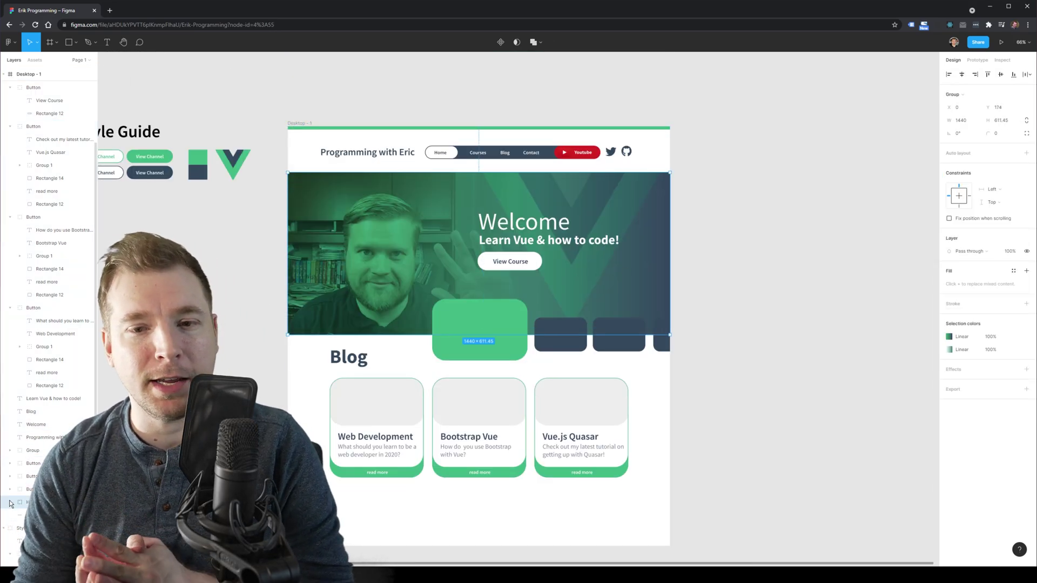
left_click(432, 522)
left_click(453, 546)
left_click(453, 549)
left_click(454, 546)
left_click_drag(454, 545, 454, 564)
key("ctrl+z")
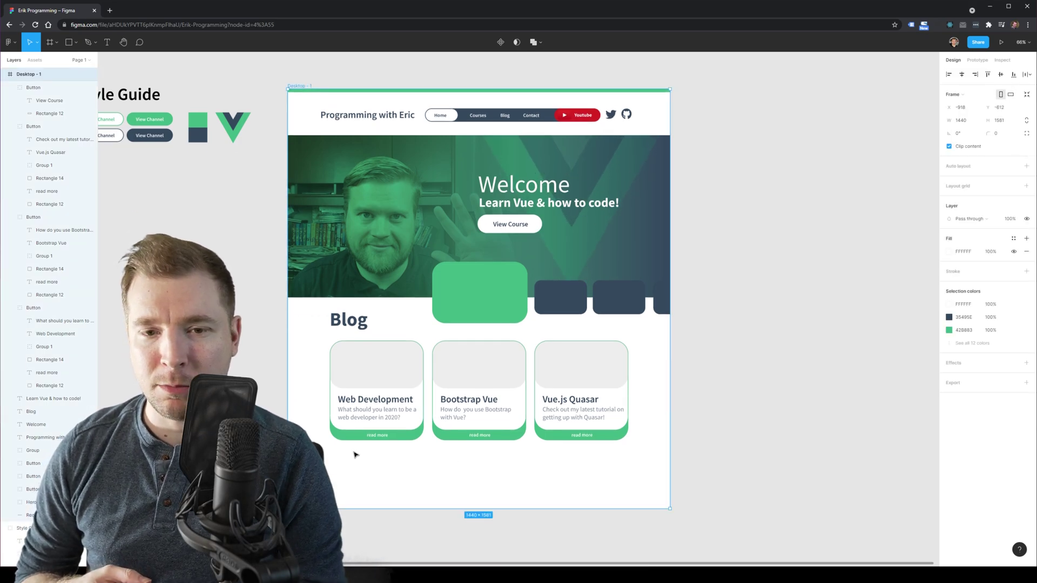
- Set the Hero group's horizontal and vertical constraints to Center
left_click(356, 455)
left_click(13, 503)
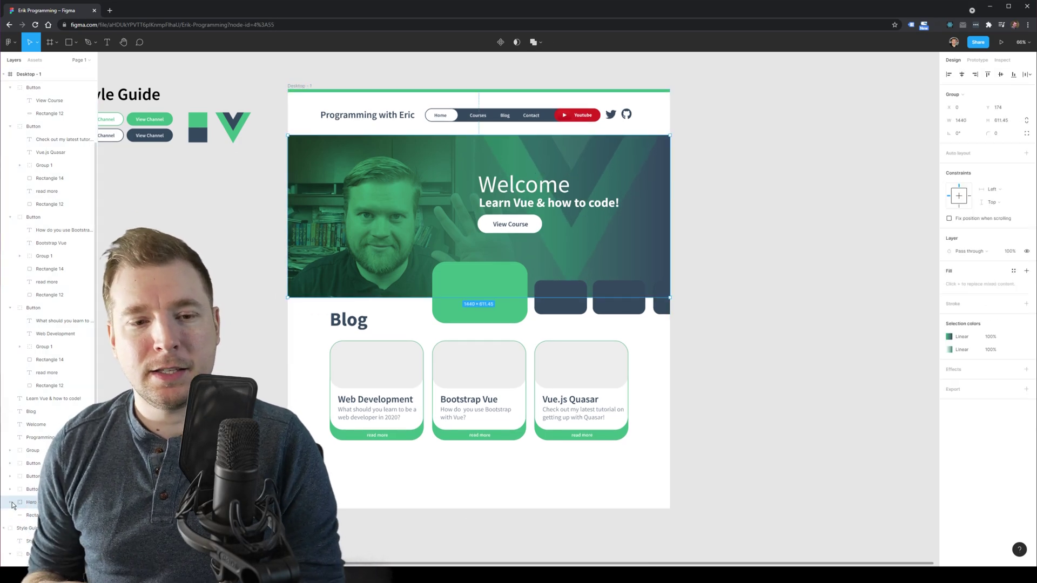
left_click(959, 197)
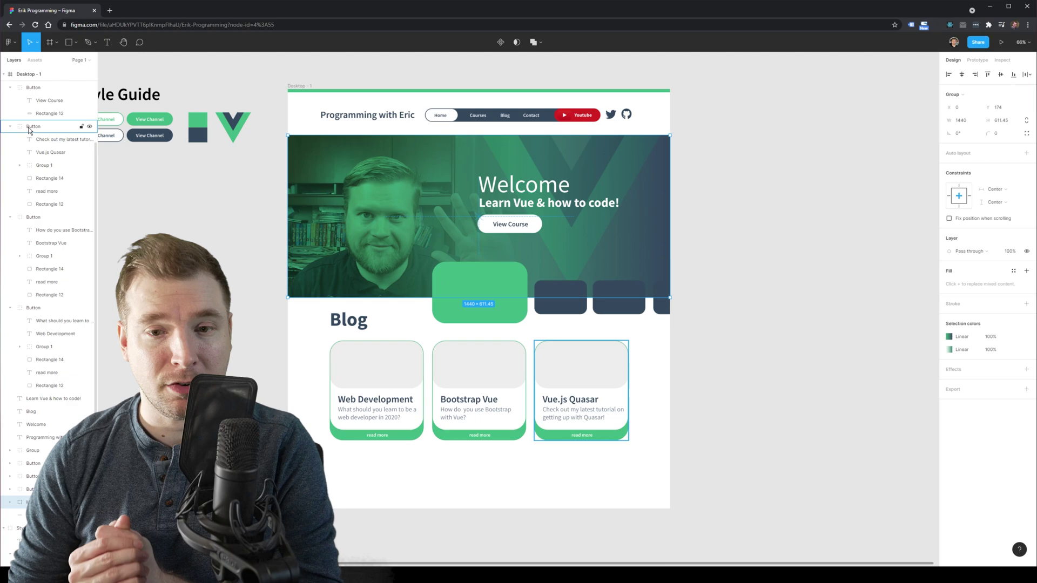
- Collapse the expanded button layers and bring the translucent Vue logo group to the front of the Desktop - 1 frame
left_click(9, 88)
left_click(10, 101)
left_click(10, 113)
left_click(9, 133)
left_click(581, 479)
left_click(10, 308)
left_click(43, 334)
left_click(44, 311)
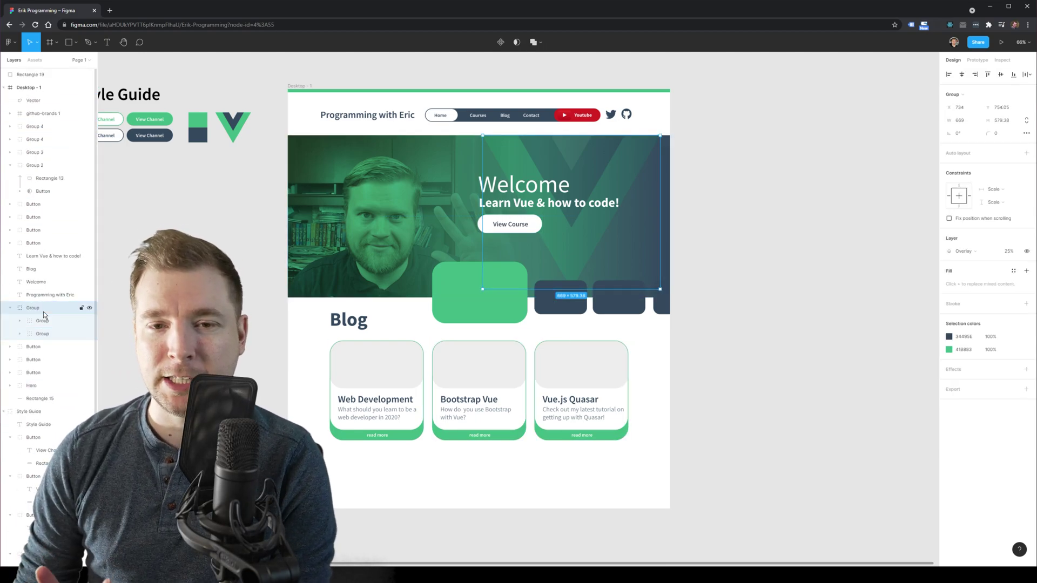
key("ctrl+shift+]")
- Try to shorten the Desktop - 1 frame from its lower edge
left_click(756, 162)
left_click(291, 90)
left_click(298, 86)
left_click_drag(530, 508, 529, 443)
key("ctrl+z")
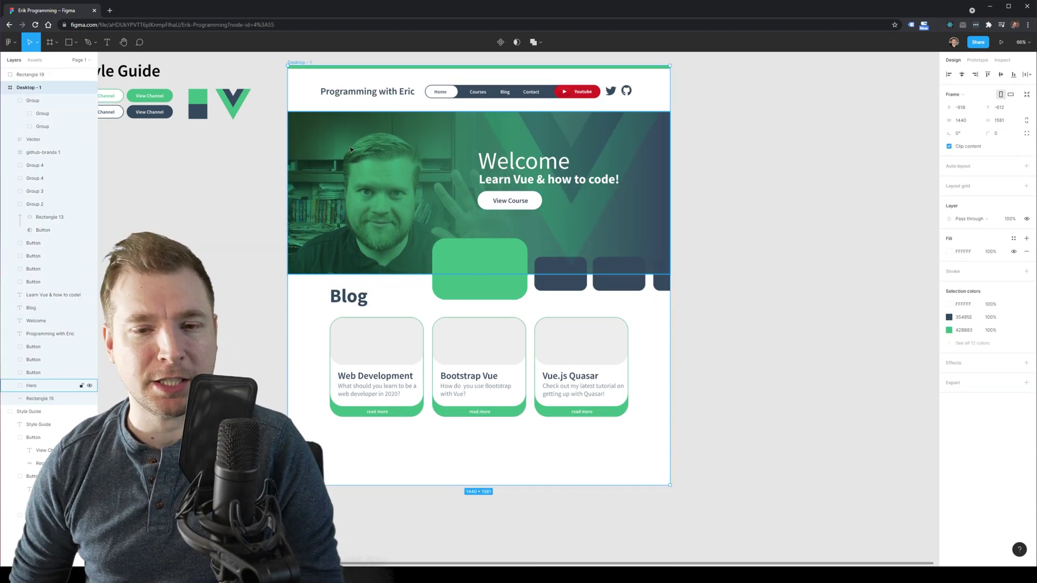
- Set the Hero group's vertical constraint to Top, test it by stretching the Desktop - 1 frame taller, and undo the stretch
left_click(44, 389)
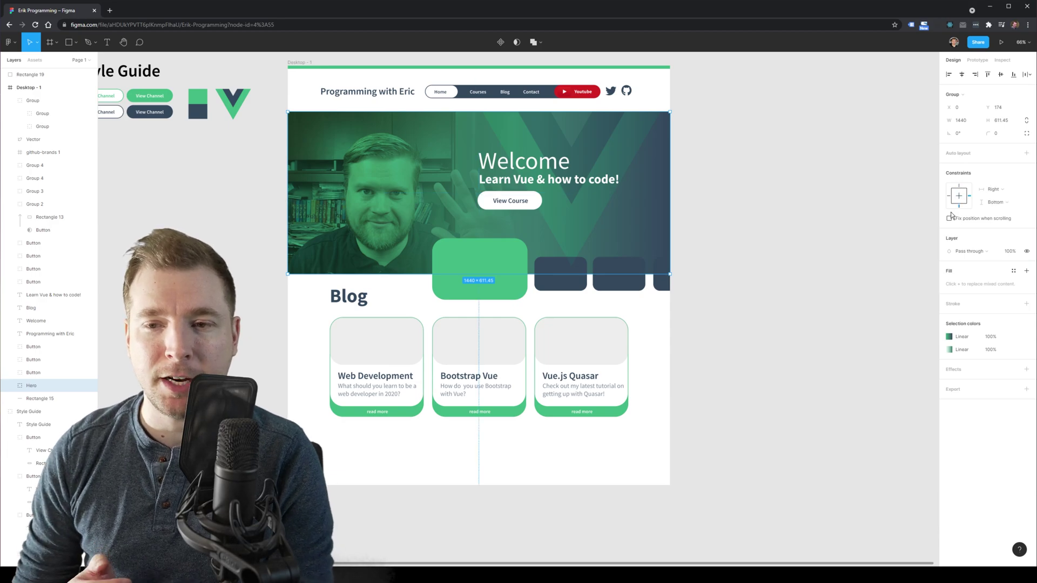
left_click(959, 187)
left_click(304, 63)
left_click_drag(529, 485, 530, 533)
key("ctrl+z")
- Set the Vue logo group's vertical constraint to Top, test it by extending the page frame, and undo the extension
left_click(33, 100)
left_click(959, 187)
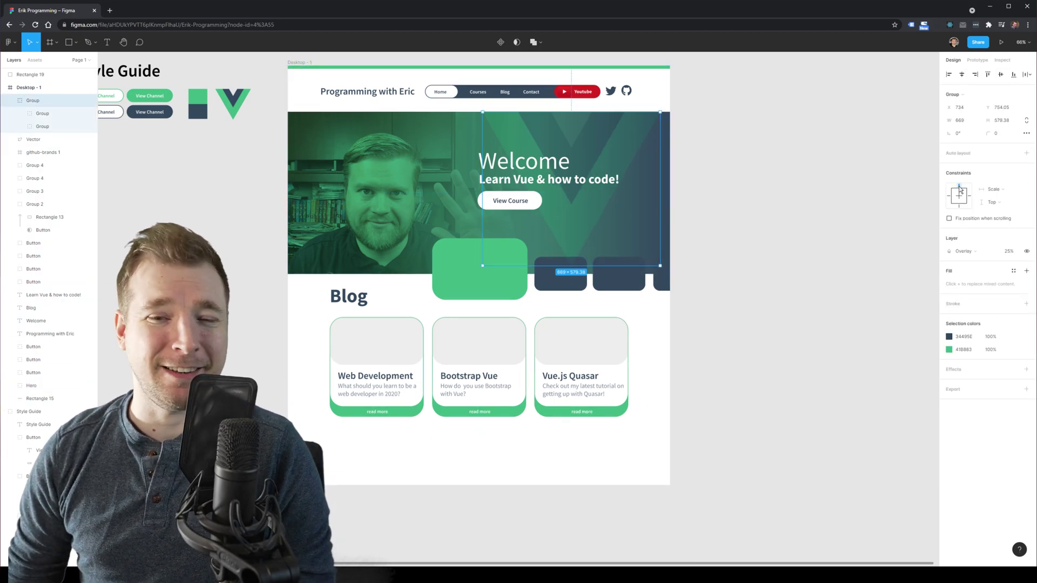
left_click(490, 511)
left_click(297, 63)
left_click_drag(489, 485, 489, 512)
key("ctrl+z")
- Set the Vue logo group's horizontal constraint to Left
left_click(42, 139)
left_click(33, 100)
left_click(949, 196)
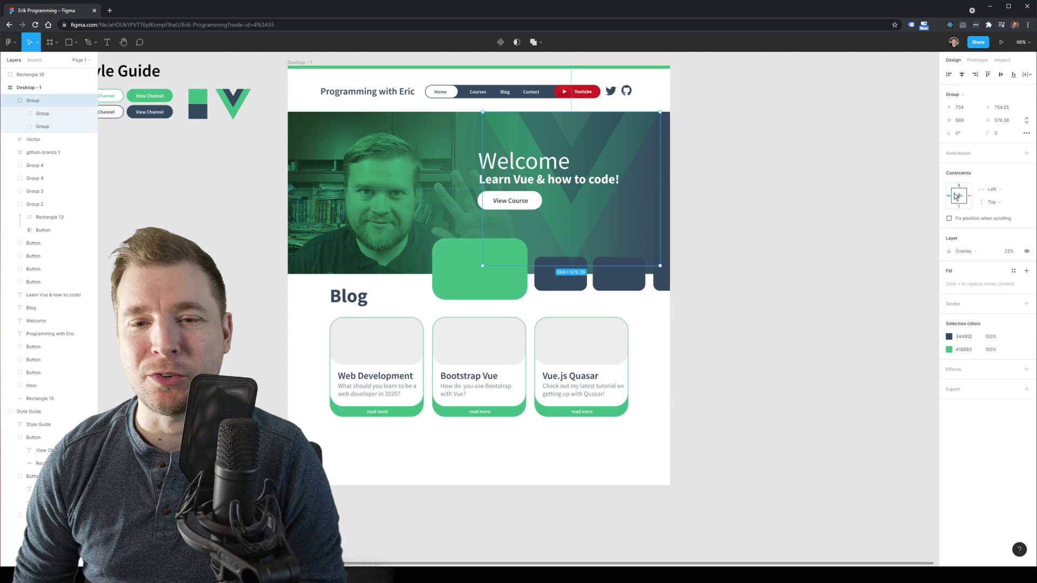
- Stretch the Desktop - 1 frame downward to make more page space below the blog cards
left_click_drag(501, 484, 512, 564)
key("ctrl+z")
scroll(510, 419, "up", 5)
left_click(749, 440)
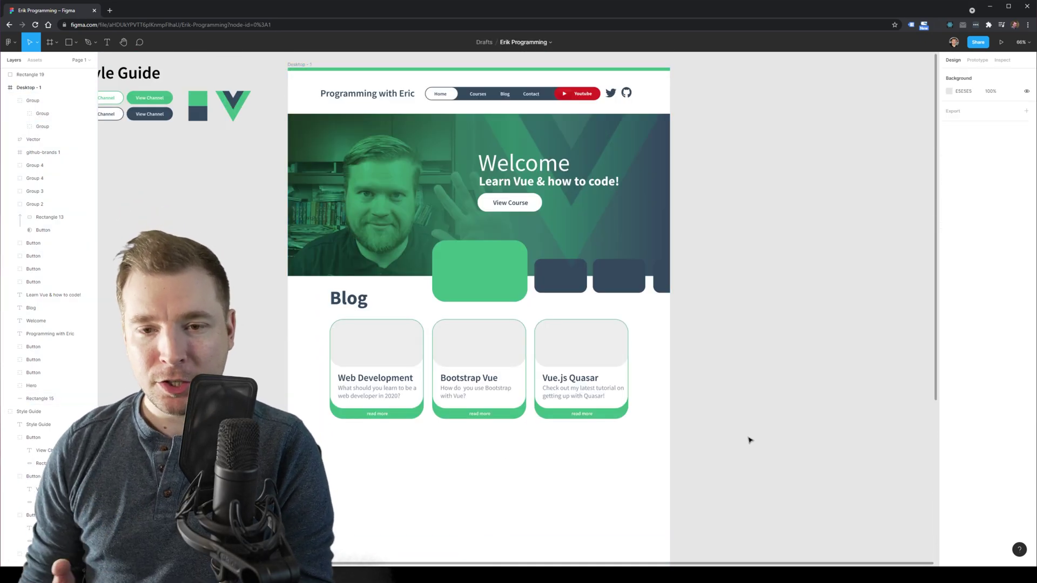
- Move the large Vue logo group below the featured card groups in the layer order, just above the Learn Vue text layer
left_click(349, 301)
left_click(412, 438)
left_click(481, 276)
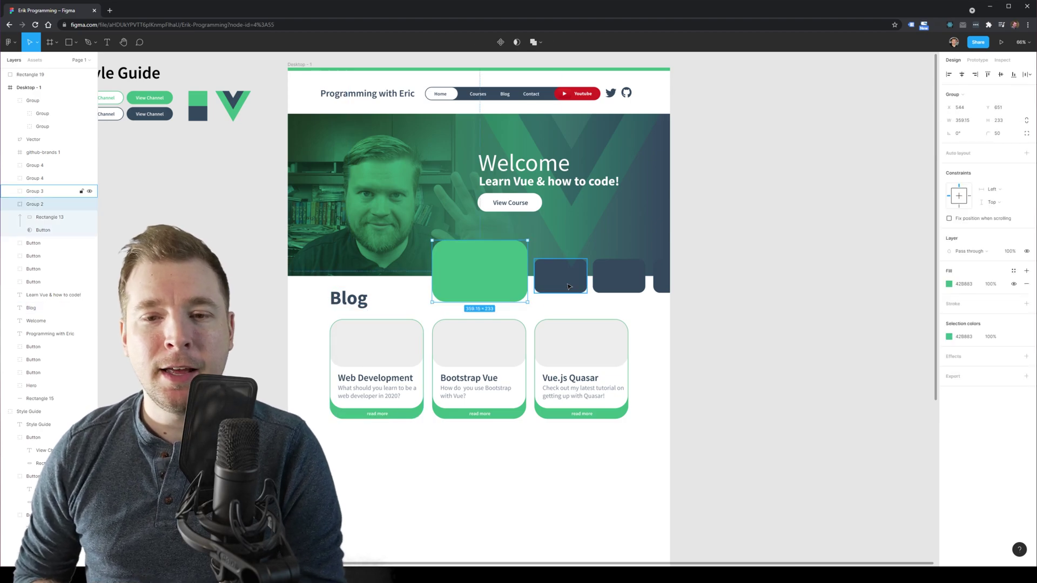
left_click(560, 276)
left_click(17, 102)
left_click(10, 101)
left_click_drag(27, 102, 37, 265)
left_click(658, 347)
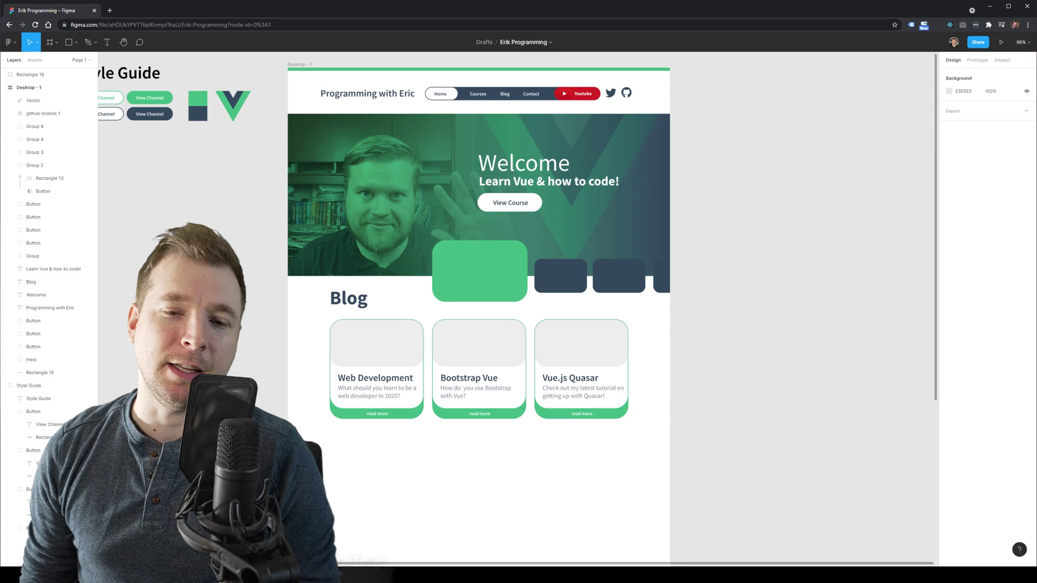
- Copy the dark View Channel button from the Style Guide into Desktop - 1 and centre it beneath the blog cards
scroll(342, 351, "down", 1)
scroll(270, 281, "up", 1)
scroll(259, 270, "down", 1)
left_click(171, 92)
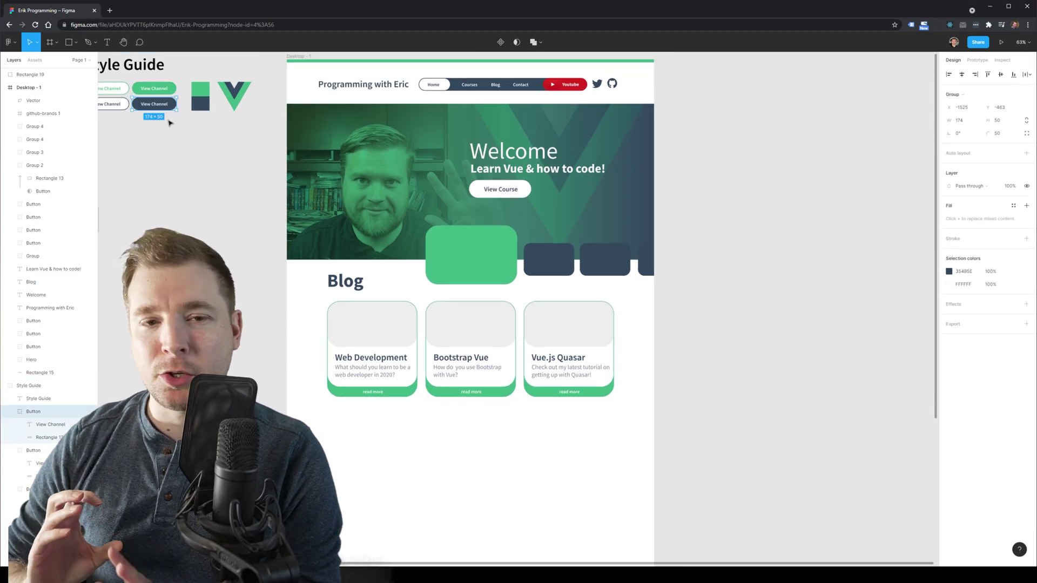
left_click_drag(36, 411, 44, 95)
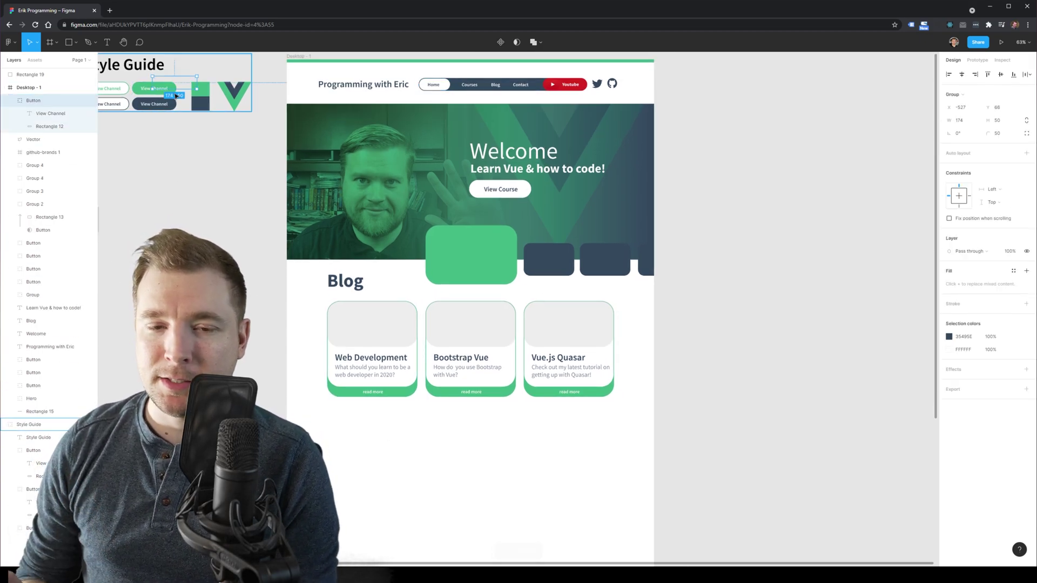
left_click_drag(176, 85, 480, 415)
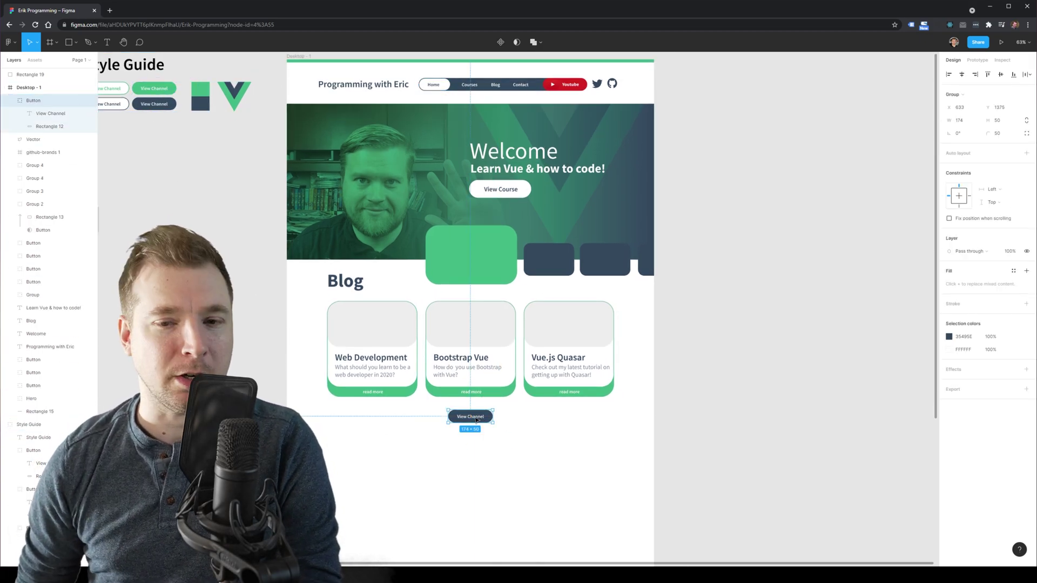
- Change the label of the button beneath the blog cards to "View all posts"
double_click(476, 417)
type("All posts")
left_click(528, 459)
- Duplicate the Blog heading below the blog section, left-aligned with the original, and change its text to "Courses"
scroll(528, 459, "down", 1)
left_click(348, 277)
double_click(343, 373)
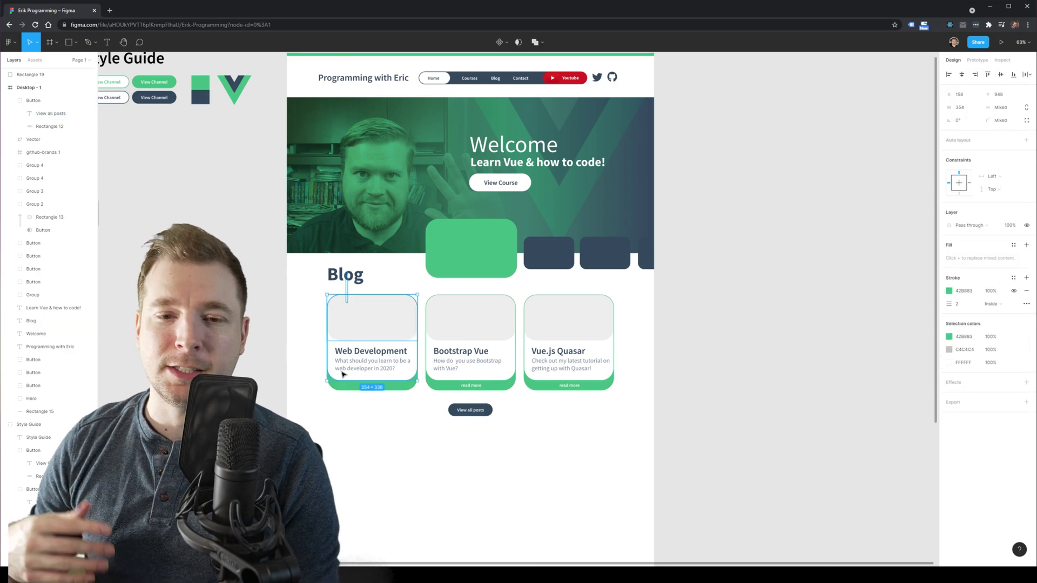
left_click(348, 276)
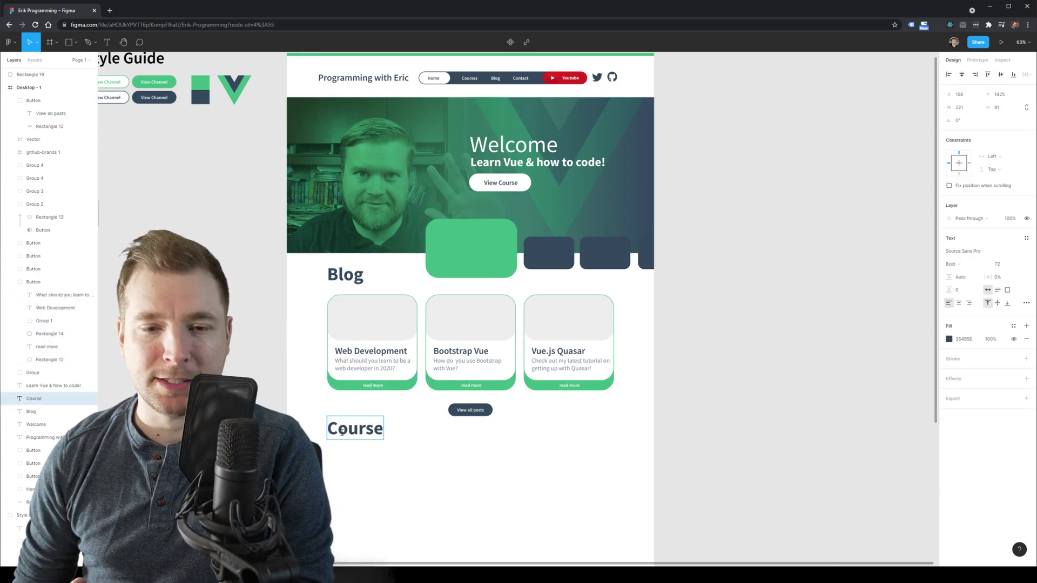
type("s")
left_click(387, 473)
- Copy the green and dark blue colour swatches from the Style Guide and paste them into the page
scroll(410, 471, "down", 3)
scroll(410, 472, "up", 3)
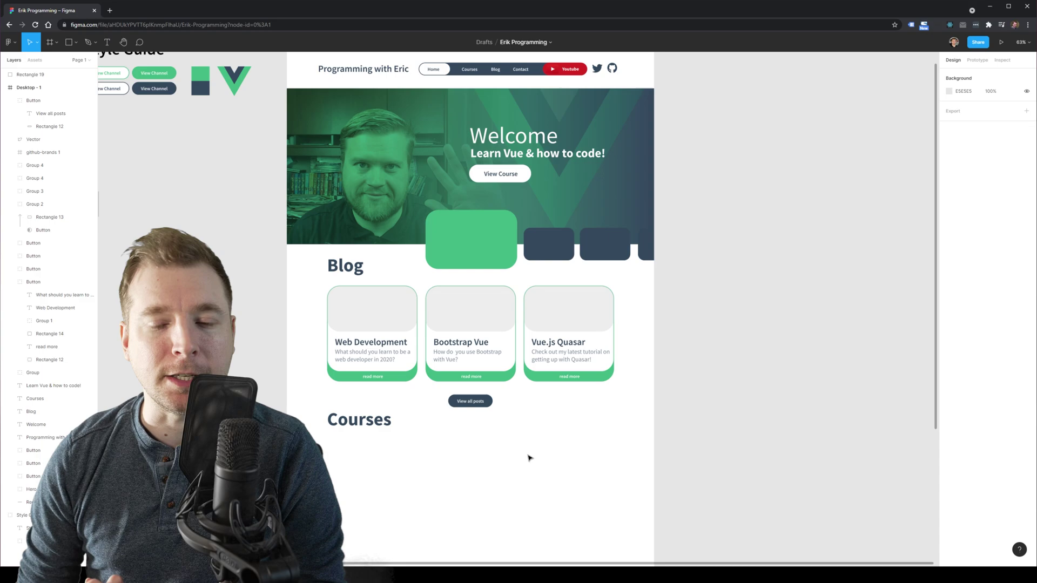
scroll(215, 194, "up", 1)
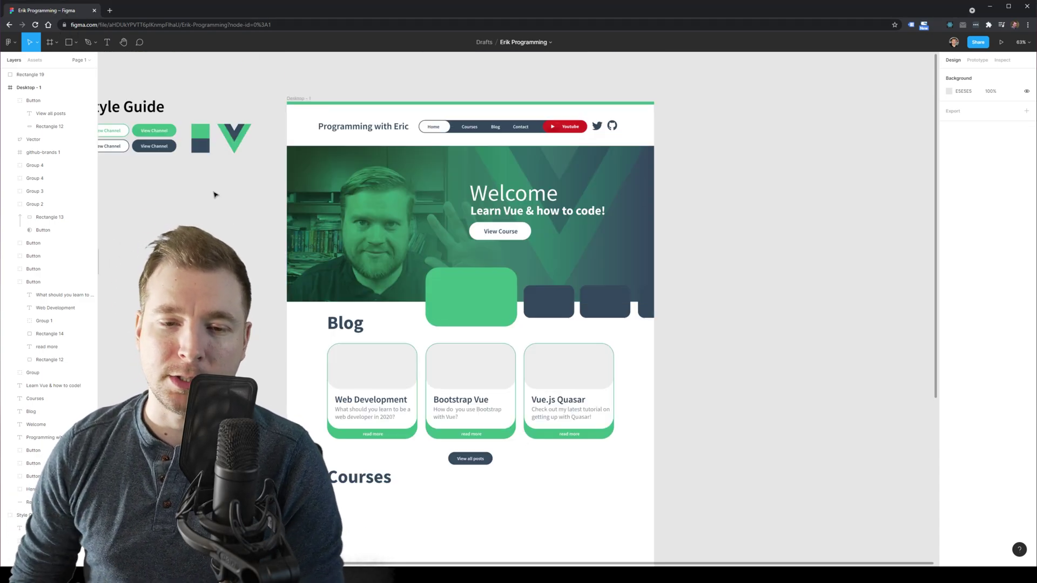
scroll(215, 194, "down", 1)
double_click(217, 143)
left_click(218, 156, "shift")
key("ctrl+c")
scroll(499, 405, "down", 3)
left_click(501, 413)
key("ctrl+v")
- Arrange the two swatches under the Courses heading as 363 × 291 rectangles, the green one offset behind the dark one
left_click_drag(515, 299, 376, 356)
left_click(440, 400)
left_click(440, 421)
scroll(441, 420, "up", 1)
scroll(410, 405, "down", 4)
scroll(464, 389, "up", 5)
left_click_drag(303, 356, 301, 359)
left_click_drag(301, 359, 303, 358)
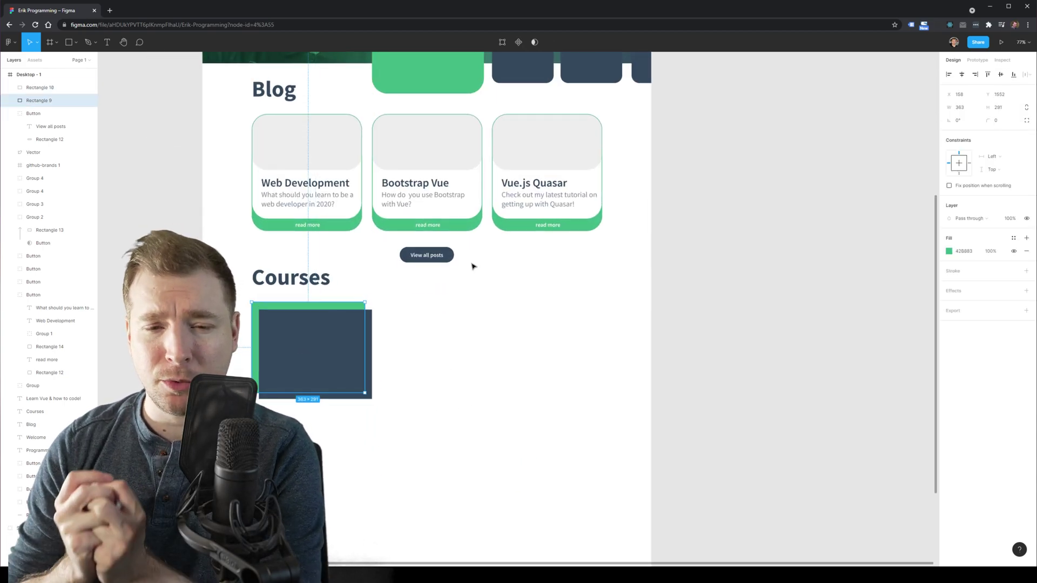
- Round the corners of the green and dark course rectangles with a radius of 25
left_click(354, 363)
left_click(998, 120)
type("25")
left_click(555, 317)
- Copy the Vue logo from the Style Guide, paste it into the page and place it beside the Courses heading
scroll(555, 317, "up", 1)
scroll(540, 319, "down", 3)
double_click(247, 114)
left_click(275, 184)
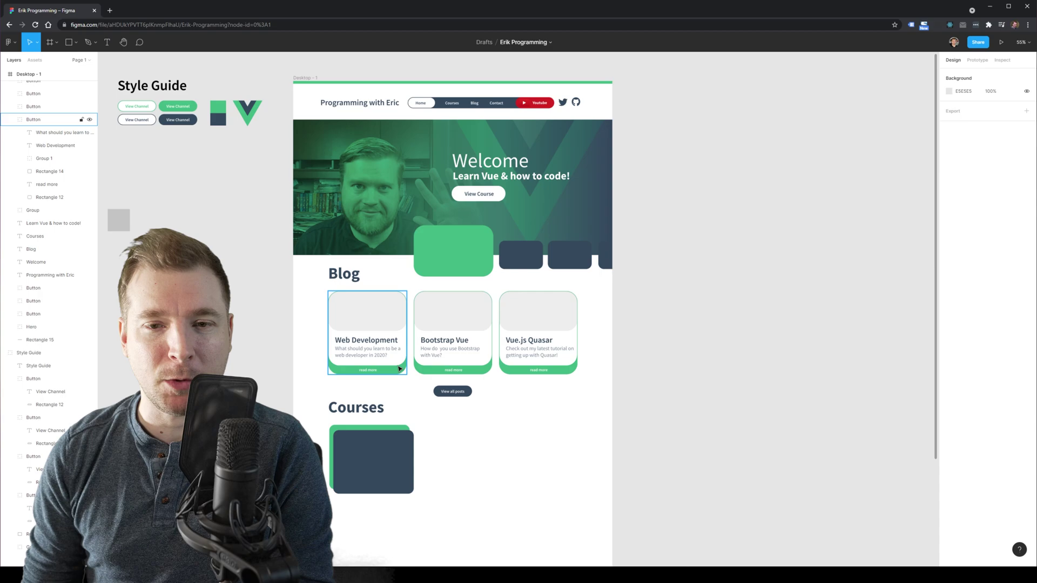
key("ctrl+v")
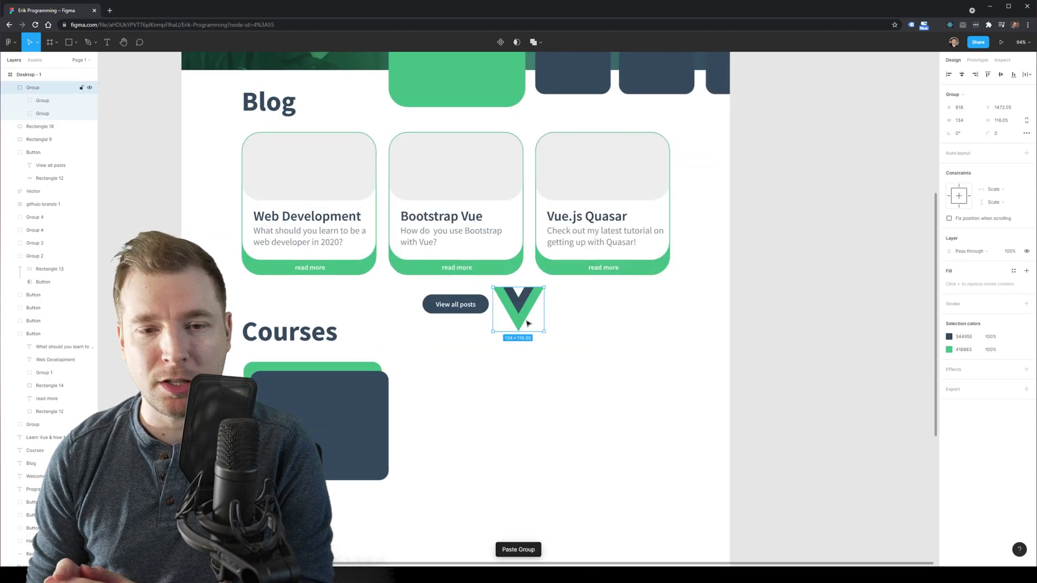
left_click_drag(526, 323, 382, 335)
left_click(324, 335)
- Nudge the Courses section's heading, logo and rectangles down to widen the gap below the View all posts button
left_click_drag(242, 276, 351, 453)
key("shift+Down")
key("shift+Down")
key("shift+Down")
key("shift+Down")
key("shift+Down")
key("shift+Down")
key("shift+Down")
key("shift+Down")
key("shift+Down")
- Import the newspaper-solid icon in front of the Blog heading and shift the heading right to make room for it
left_click(268, 102)
scroll(190, 70, "up", 1)
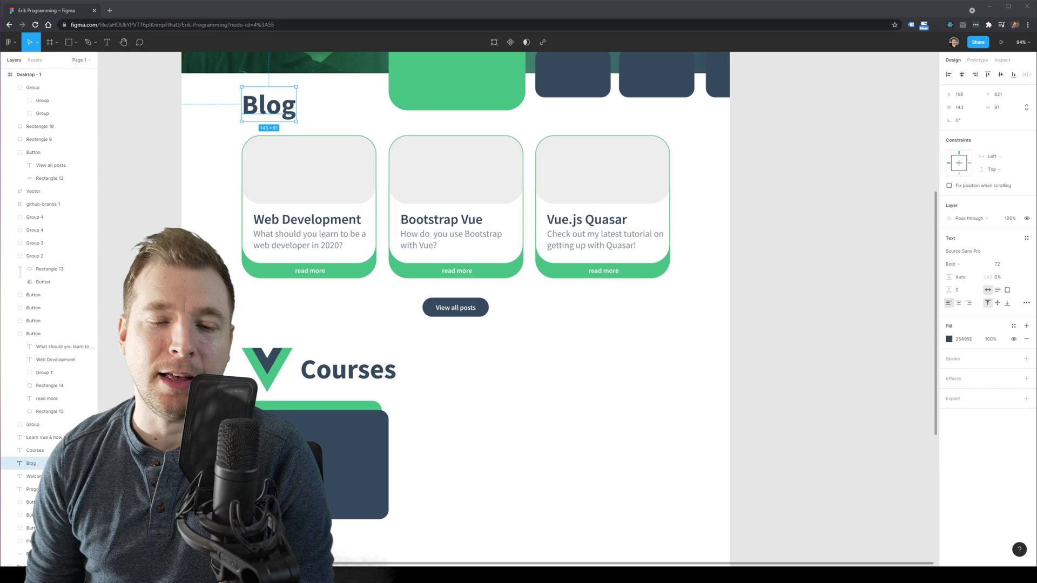
left_click_drag(581, 395, 552, 370)
left_click(949, 369)
left_click(853, 476)
left_click(373, 437)
left_click_drag(662, 468, 479, 304)
left_click_drag(470, 292, 273, 108)
left_click_drag(284, 113, 316, 108)
left_click(273, 109)
- Match the newspaper icon's colour to the green of the large featured card
left_click(949, 370)
left_click(853, 477)
left_click(459, 87)
left_click(372, 108)
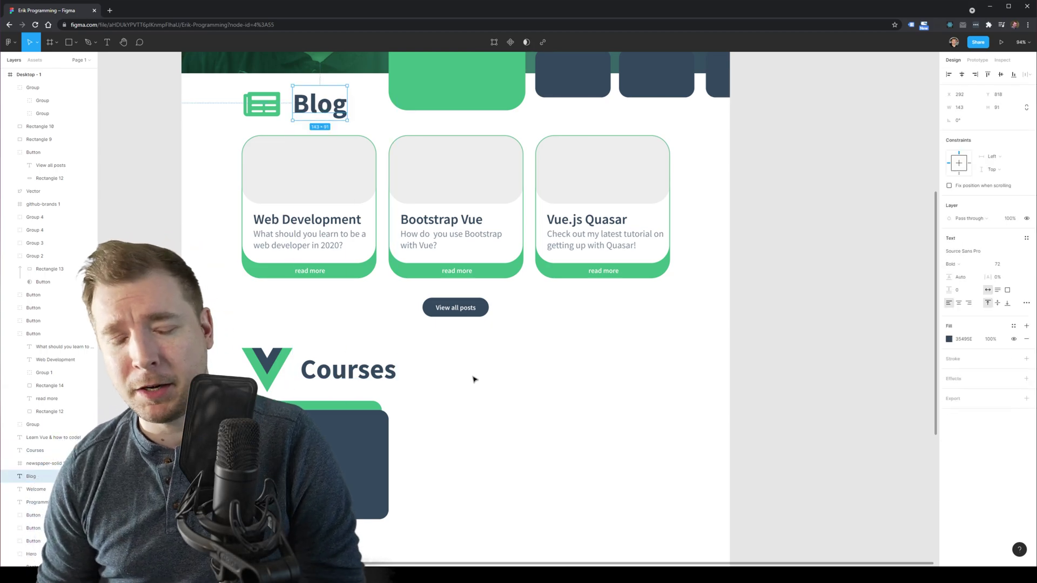
left_click(474, 379)
scroll(259, 303, "up", 9)
scroll(259, 303, "down", 10)
left_click_drag(325, 421, 326, 418)
key("i")
left_click(634, 347)
left_click(634, 347)
key("ctrl+z")
left_click(590, 386)
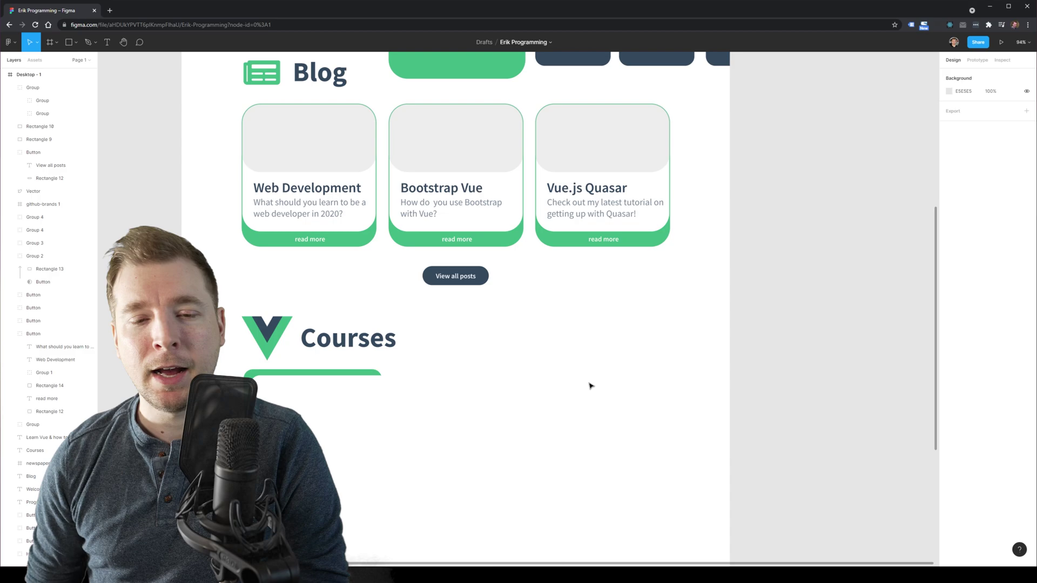
left_click(372, 397)
key("ctrl+z")
- Copy the Web Development card's title and description into the page and place them beside the course rectangles
scroll(648, 377, "up", 2)
double_click(319, 270)
left_click(318, 292, "shift")
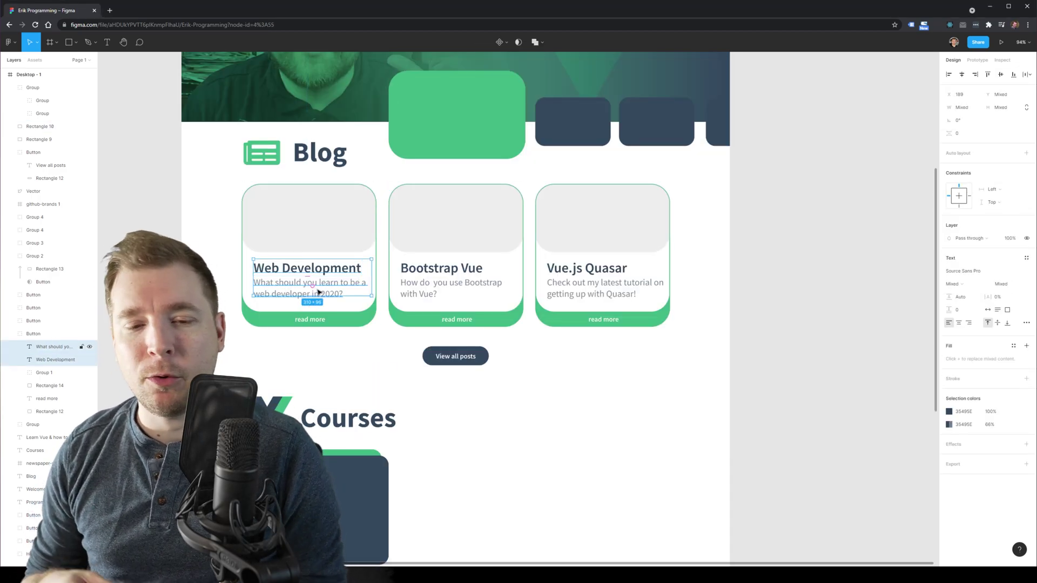
key("ctrl+c")
key("ctrl+v")
left_click_drag(52, 348, 43, 87)
left_click_drag(309, 249, 473, 463)
- Change the copied title beside the course rectangles to "Vue Fundumentals"
scroll(474, 463, "down", 2)
left_click(475, 459)
double_click(485, 380)
type("Learn")
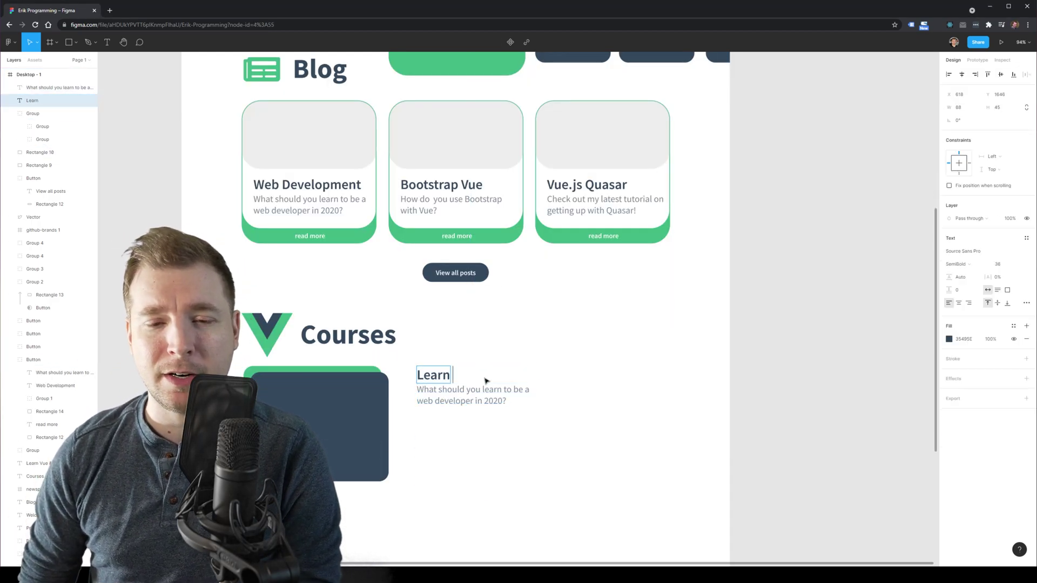
- Set the course description to "Learn the fundumentals of Vue if you're looking to learn it from scratch. This is beginner friendly, including:"
double_click(468, 395)
type("Learn the fundumentals")
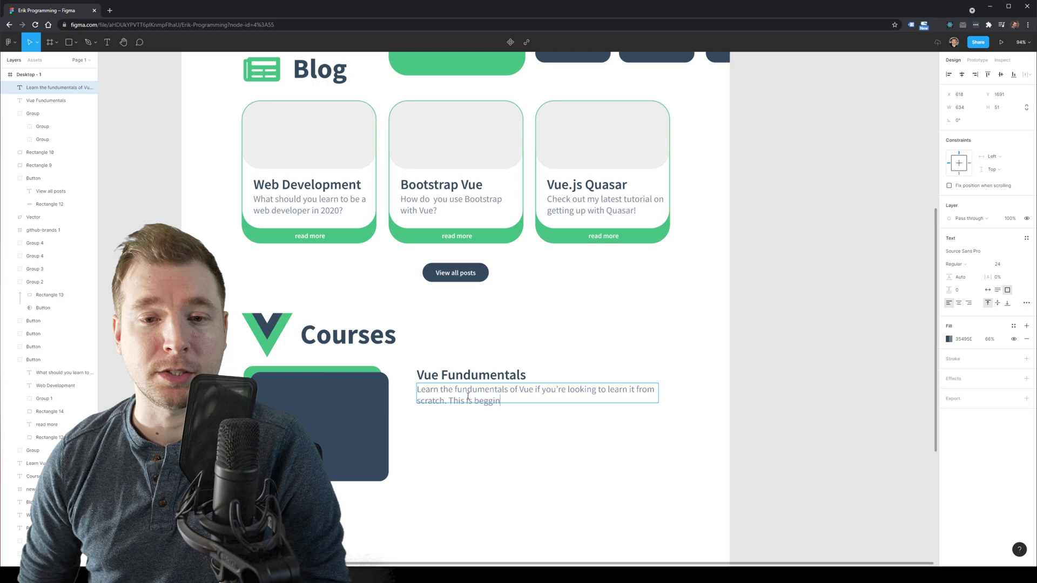
double_click(539, 402)
type(", including")
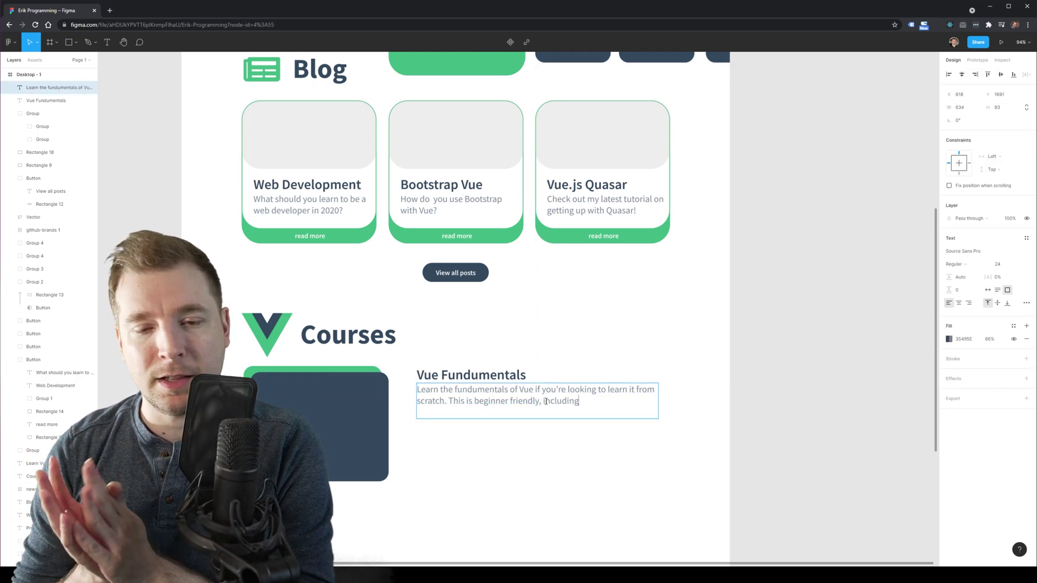
type(":")
left_click(509, 464)
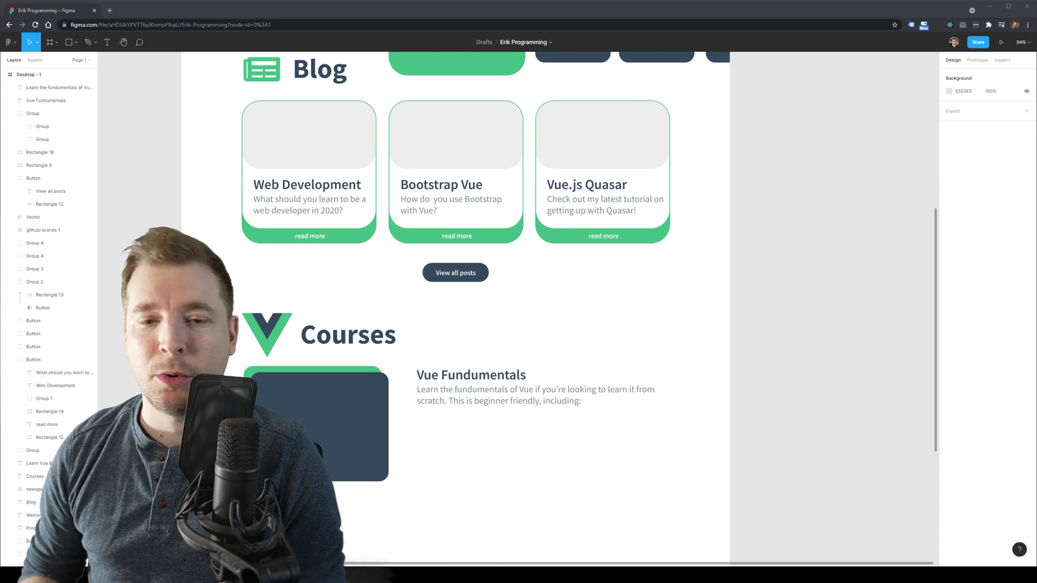
- Import the play-circle-regular icon and place it at 37 × 37 below the course description
left_click_drag(594, 552, 410, 367)
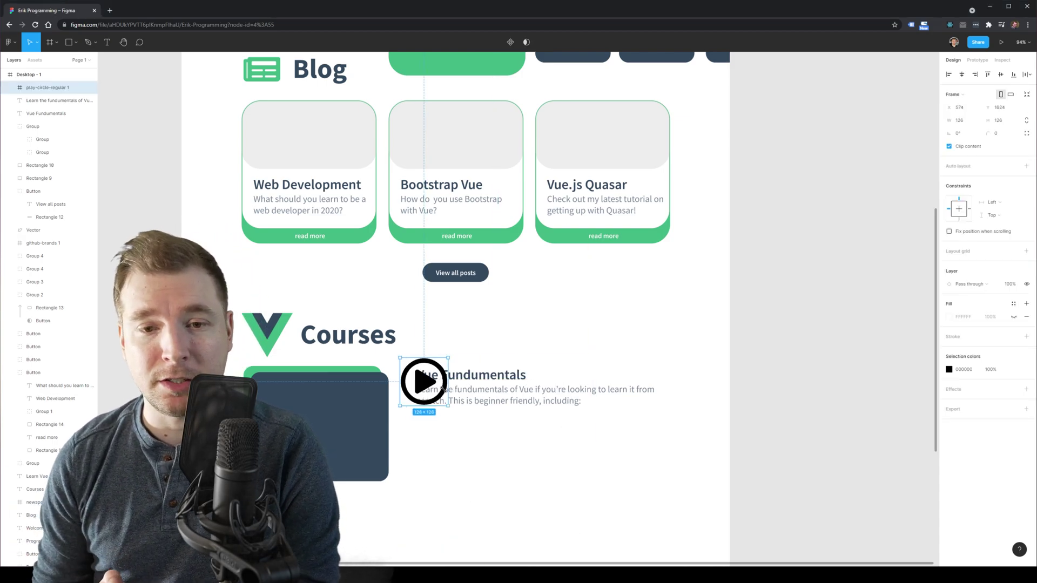
left_click_drag(427, 424, 431, 427)
scroll(441, 452, "up", 5)
- Recolour the play icon's vector with the green of the course rectangle
double_click(395, 354)
left_click(502, 42)
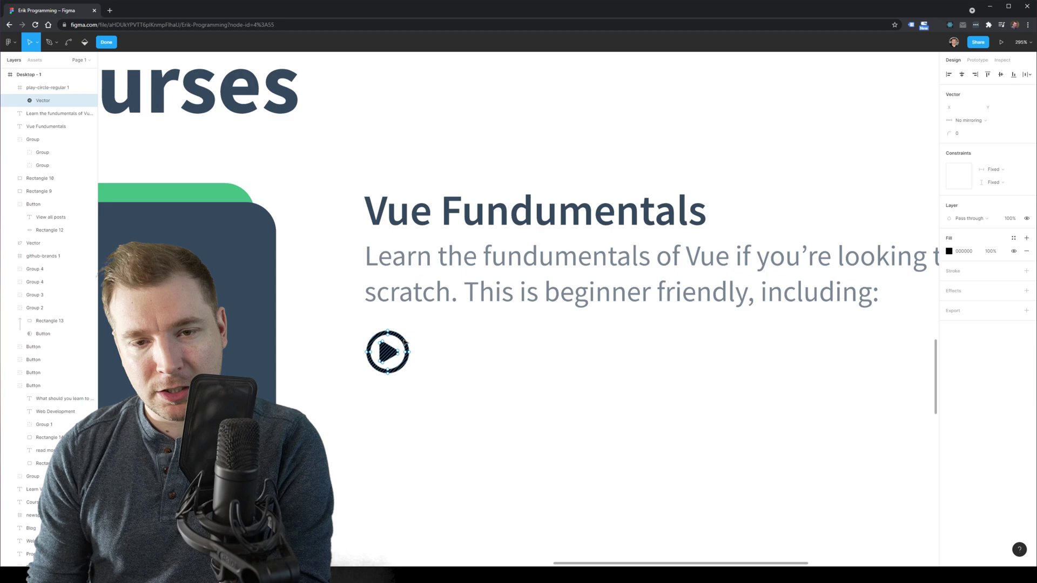
double_click(47, 101)
left_click(948, 238)
left_click(852, 358)
left_click(233, 192)
left_click(495, 397)
scroll(495, 397, "down", 5)
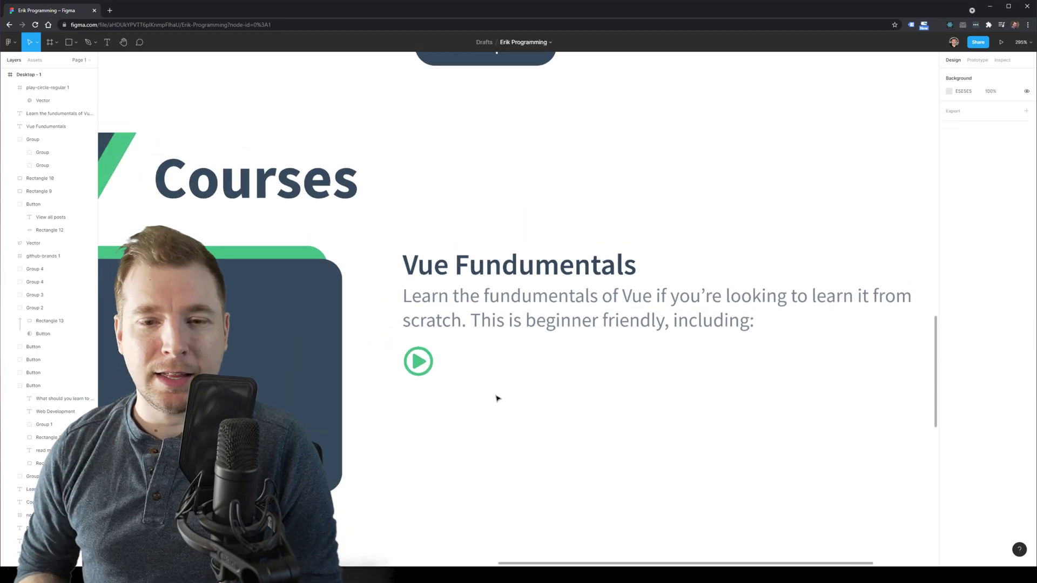
- Duplicate the course description beside the play icon and replace its text with "Introduction"
left_click(488, 350)
left_click_drag(480, 347, 514, 386)
key("Return")
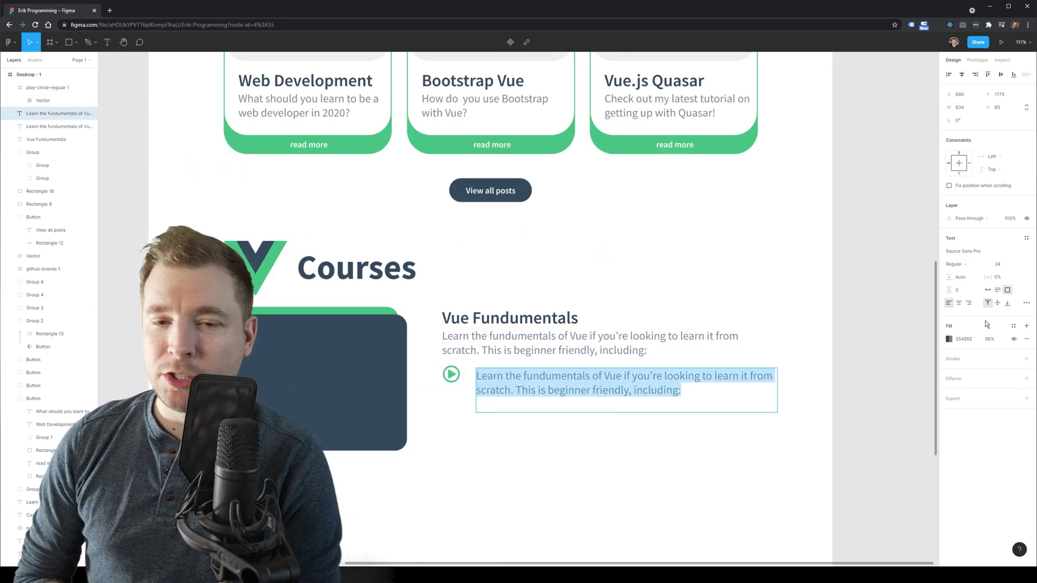
type("Introduction")
- Set the Introduction text to SemiBold with a fill opacity of 85%
double_click(506, 376)
left_click(956, 264)
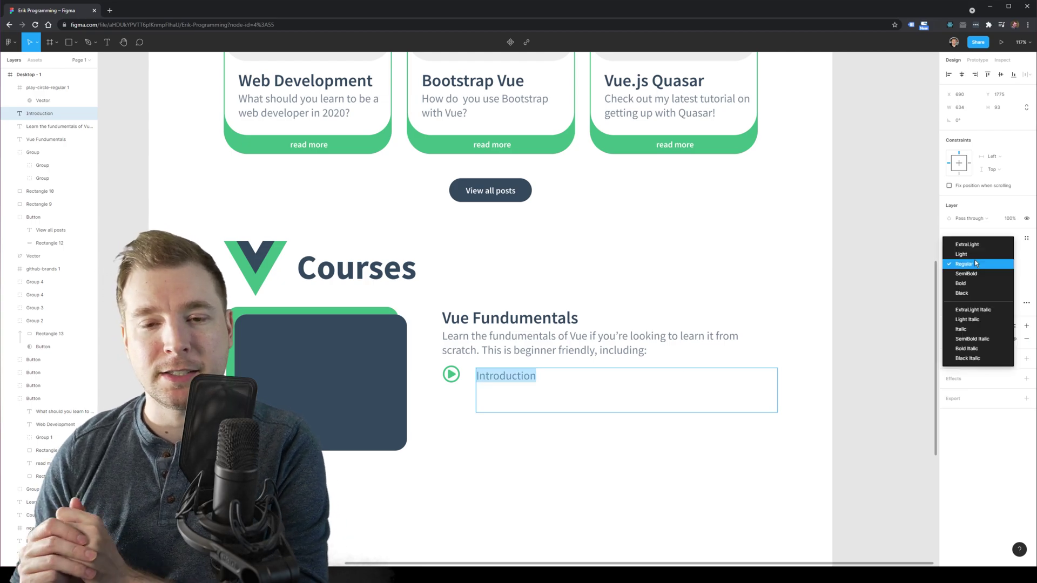
left_click(964, 273)
left_click(989, 339)
type("85")
key("Return")
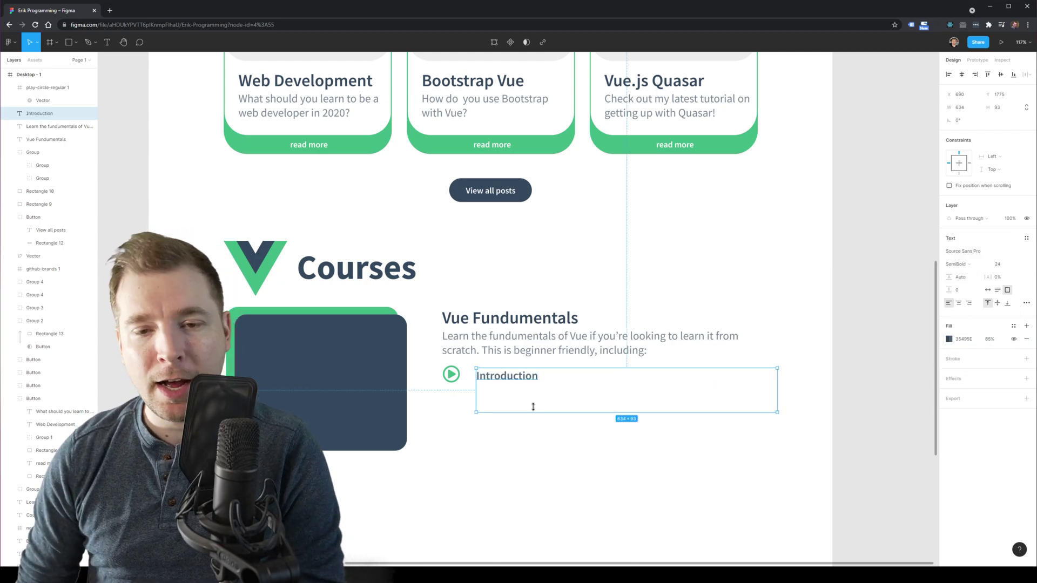
- Shrink the Introduction text box to a height of 37 and align it with the play icon
left_click_drag(533, 406, 531, 385)
left_click_drag(497, 380, 493, 378)
double_click(567, 363)
left_click(566, 372)
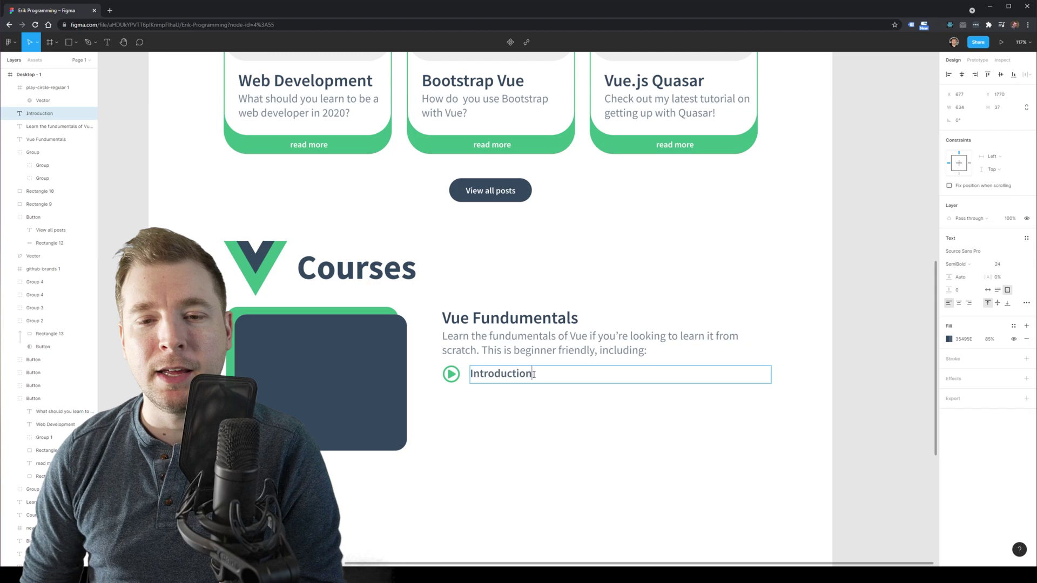
- Duplicate the course description below the Introduction line and replace its text with "4:00 mins"
left_click_drag(526, 346, 569, 401, "alt")
double_click(570, 401)
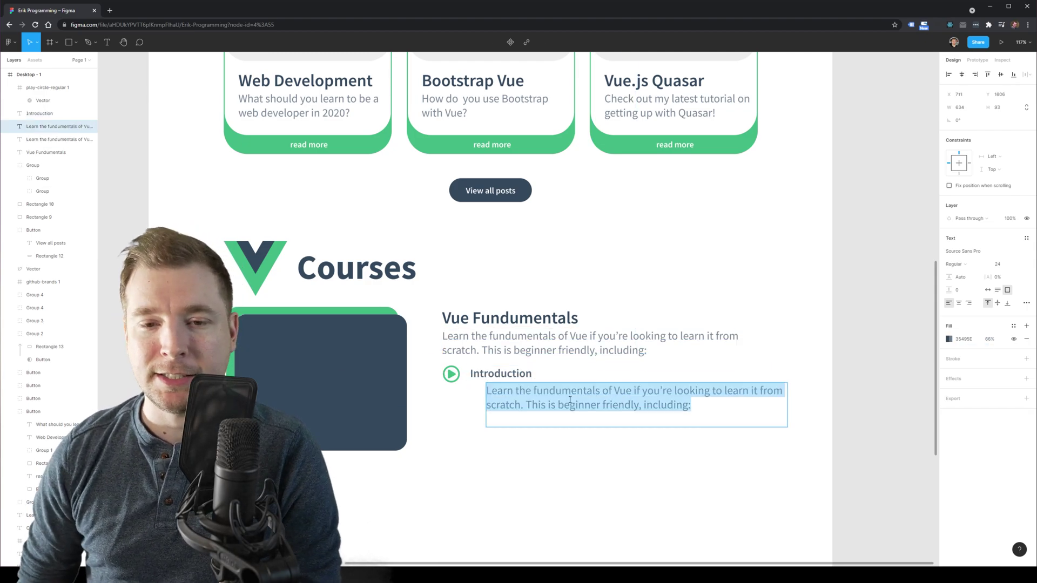
type("4:00 mins")
- Shrink the 4:00 mins text box and place it at the far end of the Introduction row
left_click_drag(787, 427, 601, 399)
left_click_drag(495, 395, 722, 380)
key("Escape")
key("Escape")
mouse_move(723, 379)
left_mouse_down()
mouse_move(528, 380)
mouse_move(720, 373)
left_mouse_up()
key("Escape")
- Draw a horizontal divider line about 634 px long under the Introduction row and colour its stroke light grey EEEEEE
left_click(88, 44)
left_click(95, 43)
left_click(76, 42)
left_click(65, 70)
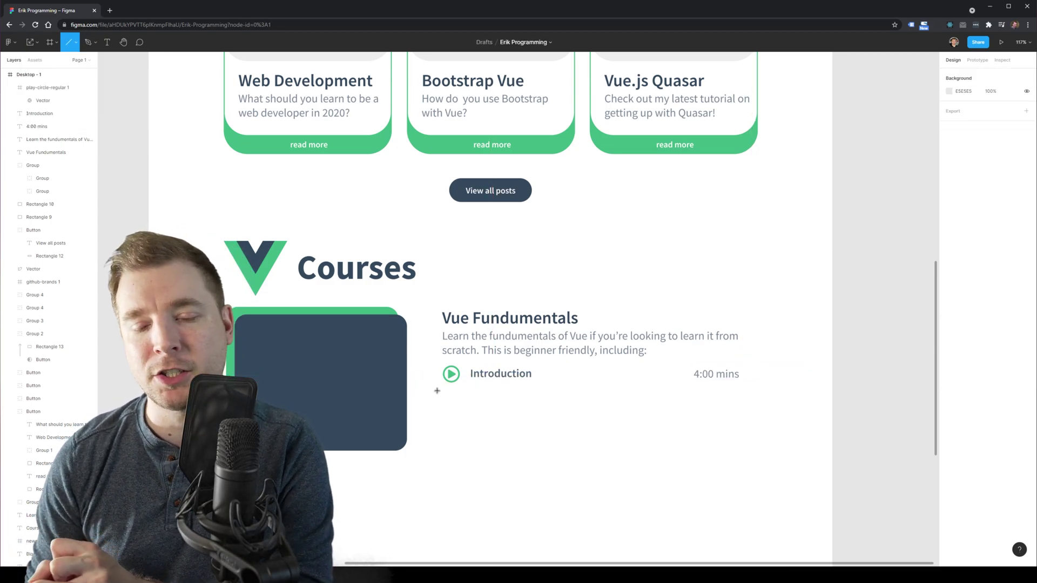
left_click_drag(437, 391, 737, 391)
left_click(948, 271)
left_click(853, 394)
left_click(557, 55)
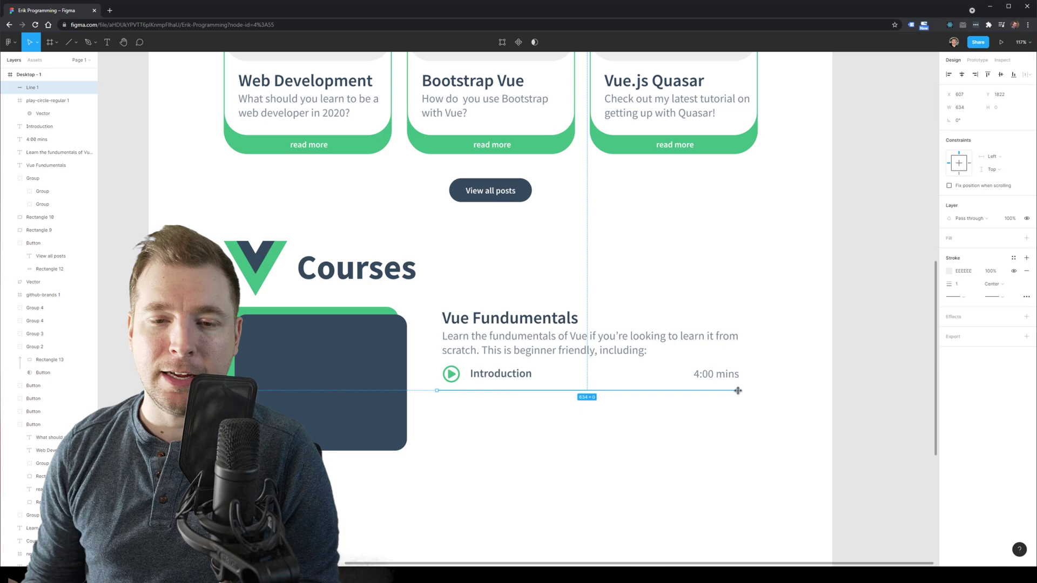
- Duplicate the Introduction row's play icon, title, duration and divider line directly below the original row
left_click(452, 380)
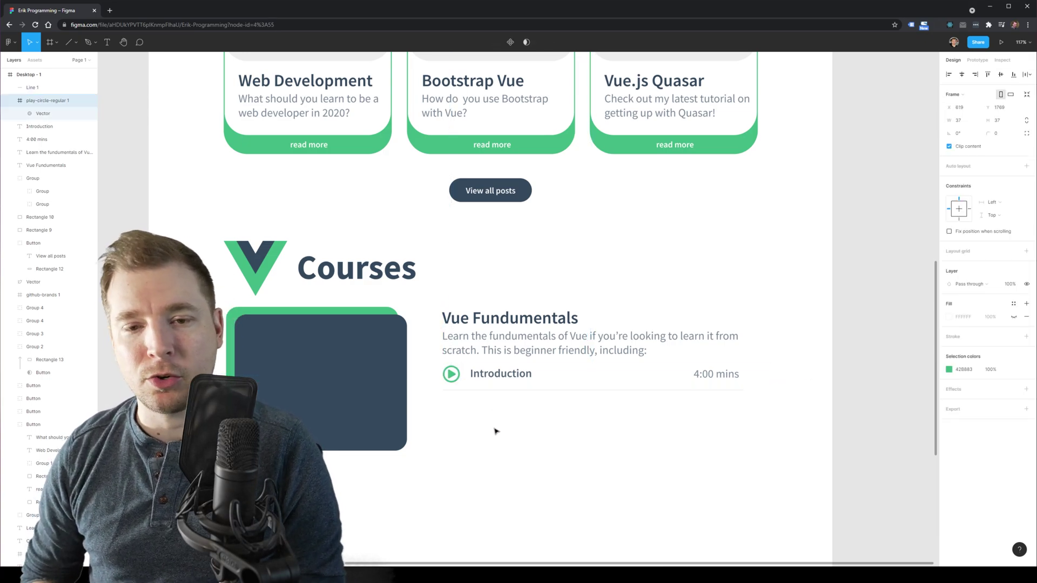
left_click_drag(495, 431, 747, 371)
left_click(748, 427)
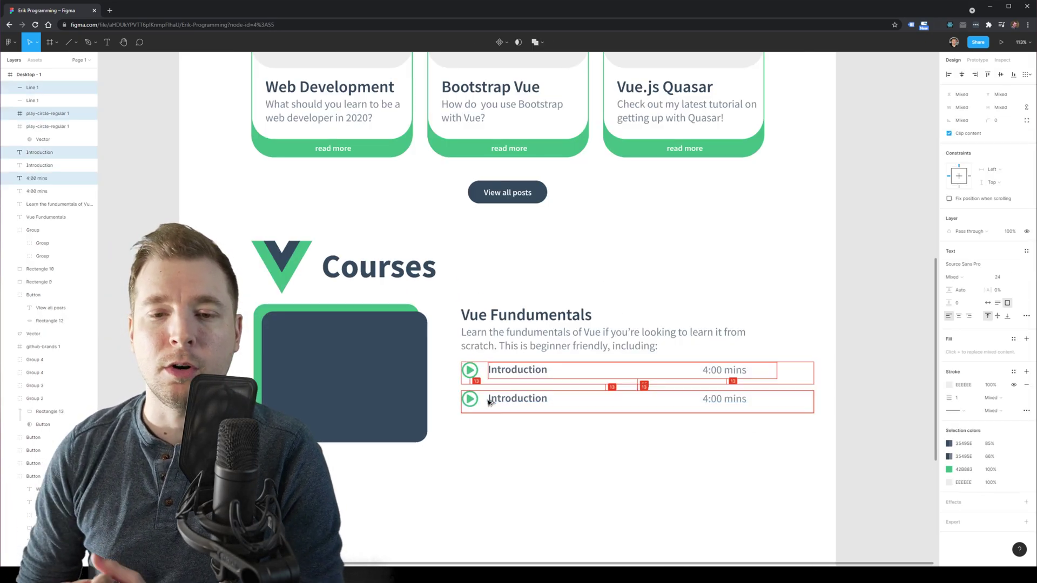
key("Escape")
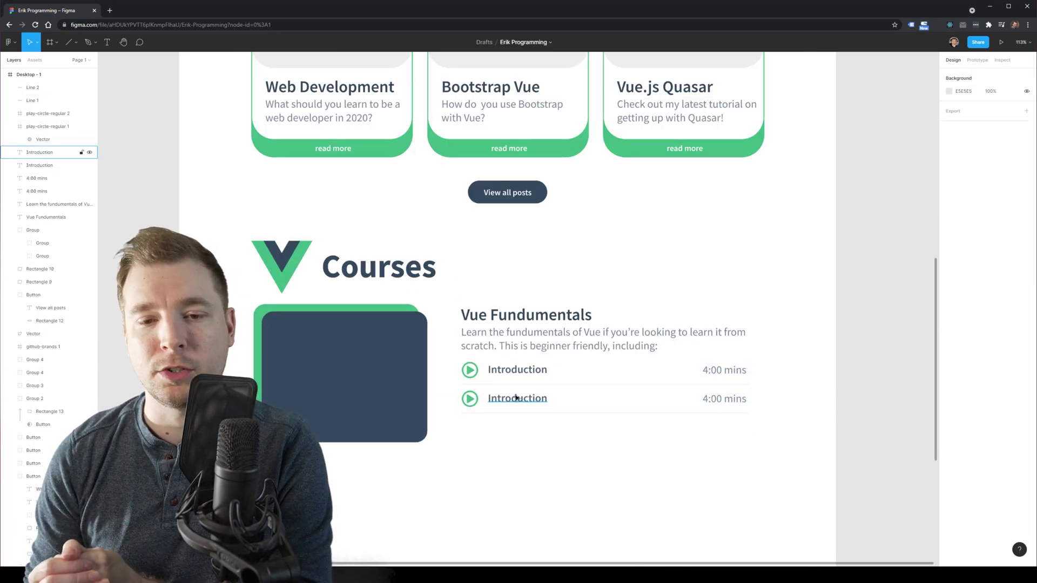
- Change the second lesson row's title to Installing Vue and its duration to 6:15 mins
double_click(516, 398)
double_click(711, 400)
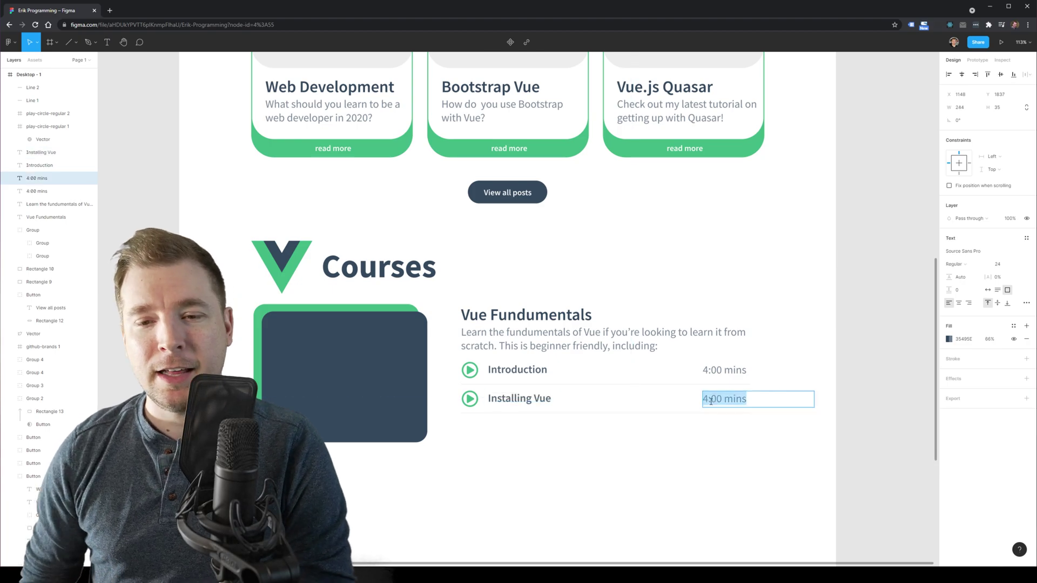
key("BackSpace")
key("BackSpace")
type("15")
- Duplicate the Installing Vue row directly below it and change the copy to Setting up Vue Environment with 2:15 mins
left_click_drag(779, 451, 469, 396)
left_click_drag(501, 401, 501, 430)
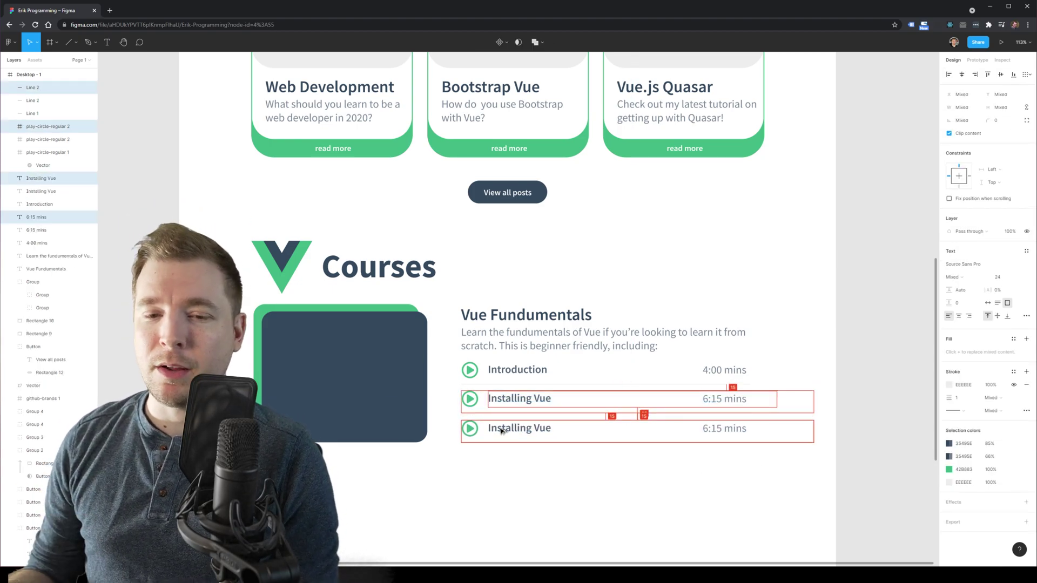
key("Escape")
double_click(553, 430)
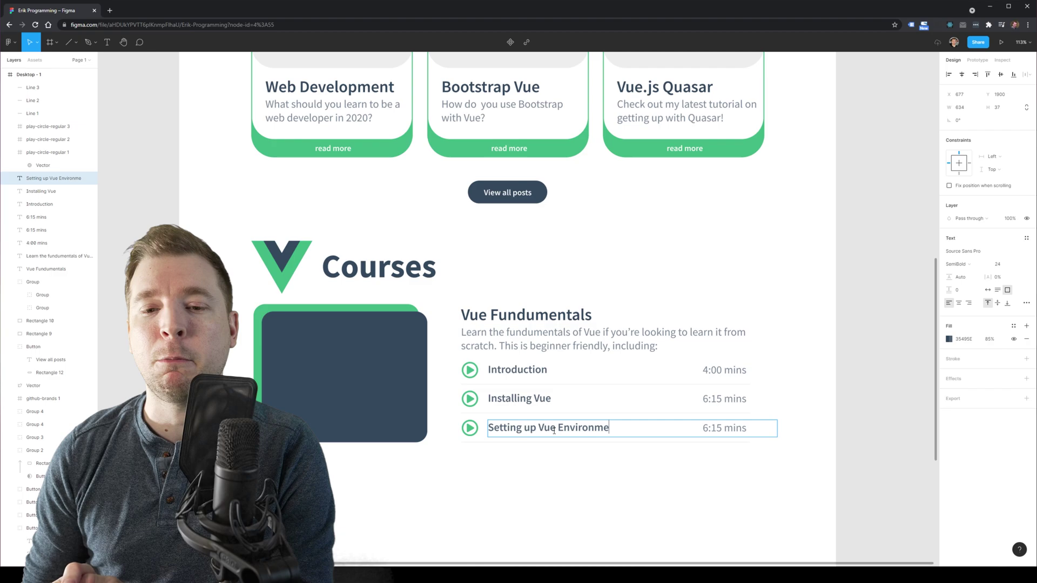
key("BackSpace")
key("Escape")
double_click(724, 427)
key("Escape")
left_click(685, 457)
- Copy the green View Channel button from the style guide and place it beneath the three lesson rows
scroll(685, 458, "down", 4)
scroll(685, 378, "up", 5)
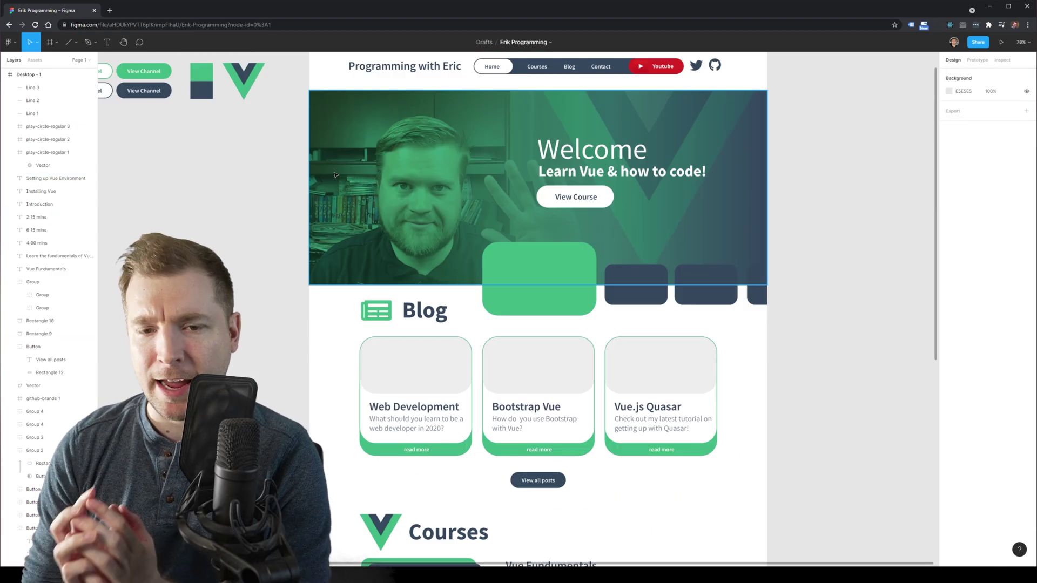
double_click(151, 72)
key("ctrl+c")
scroll(538, 309, "down", 6)
key("ctrl+v")
left_click_drag(532, 310, 543, 366)
- Relabel the copied button View Full Course and widen it to fit the longer label
double_click(537, 367)
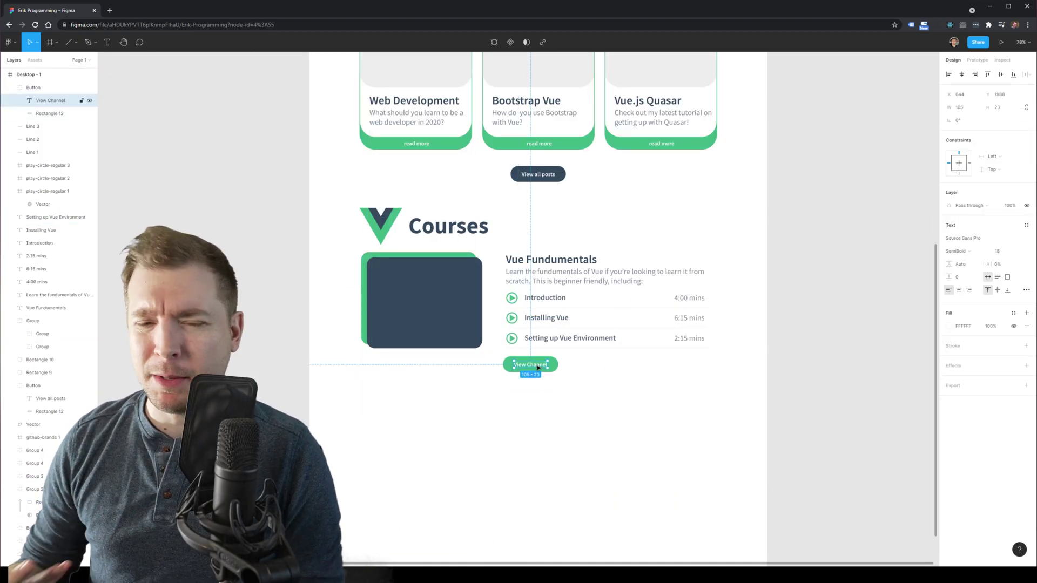
type("Course")
key("Escape")
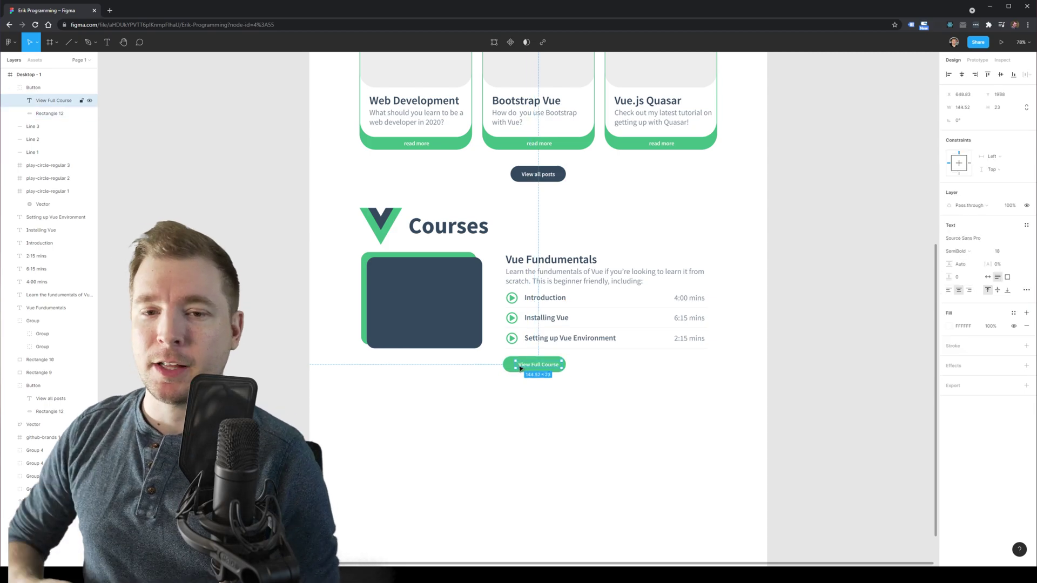
left_click_drag(560, 367, 564, 367)
left_click(601, 417)
- Place a second green button beside View Full Course and label it Sign up
left_click_drag(601, 415, 614, 365)
double_click(605, 367)
double_click(610, 367)
key("BackSpace")
key("BackSpace")
key("BackSpace")
key("BackSpace")
- Fill the View Full Course button with the dark blue sampled from the course image rectangle
left_click(531, 368)
left_click(948, 336)
left_click(853, 457)
left_click(468, 329)
left_click(468, 423)
- Resize the two course image rectangles so they span from the Vue Fundumentals heading down to the bottom of the buttons
scroll(468, 427, "up", 1)
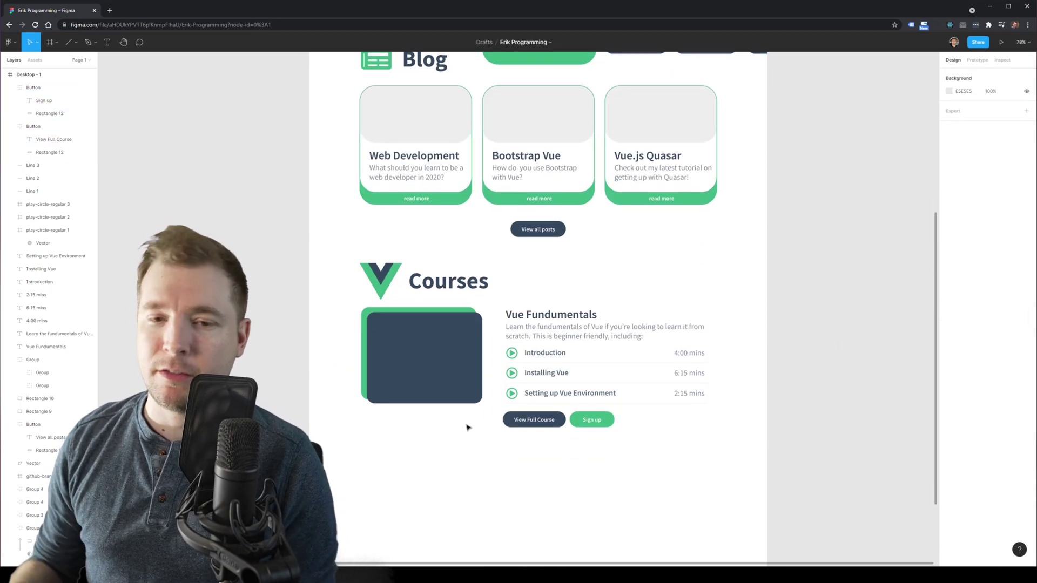
left_click_drag(391, 431, 397, 391)
left_click(421, 447)
left_click_drag(421, 307, 421, 313)
scroll(540, 378, "down", 2)
- Draw a horizontal divider line about 1083 px long below the course block's buttons
left_click_drag(691, 387, 349, 239)
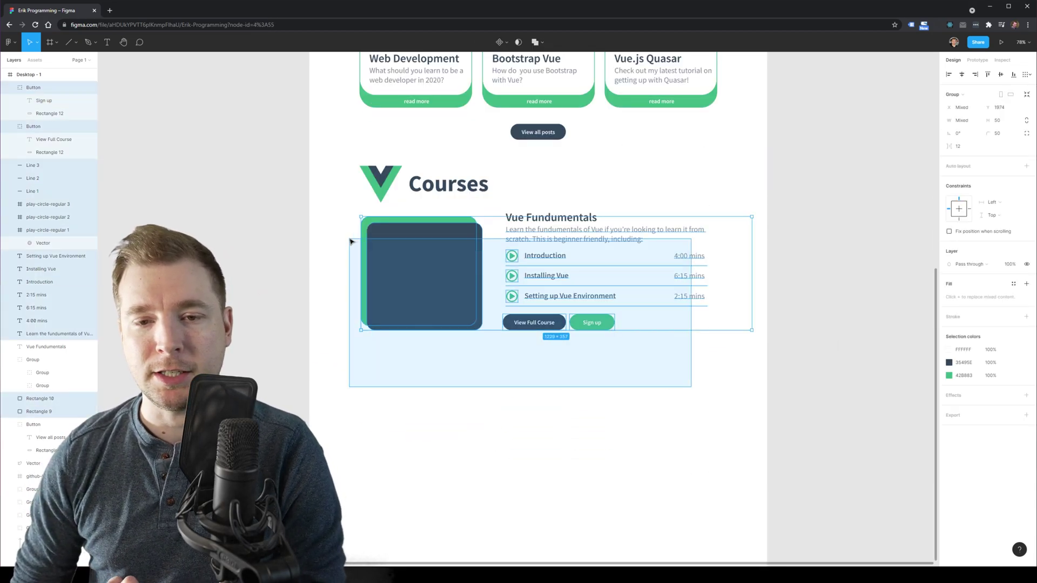
left_click(388, 355)
key("l")
left_click_drag(305, 347, 803, 347)
left_click(435, 362)
left_click(330, 347)
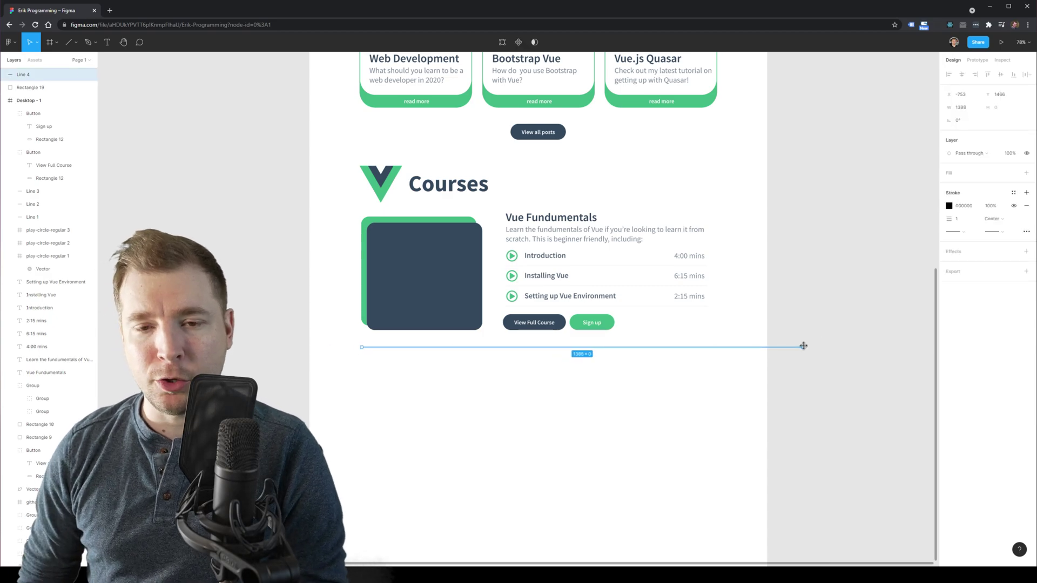
scroll(699, 384, "up", 1)
scroll(643, 356, "down", 1)
- Colour the new divider line's stroke dark blue 35495E with 10% opacity
left_click(949, 206)
left_click(855, 326)
left_click(468, 319)
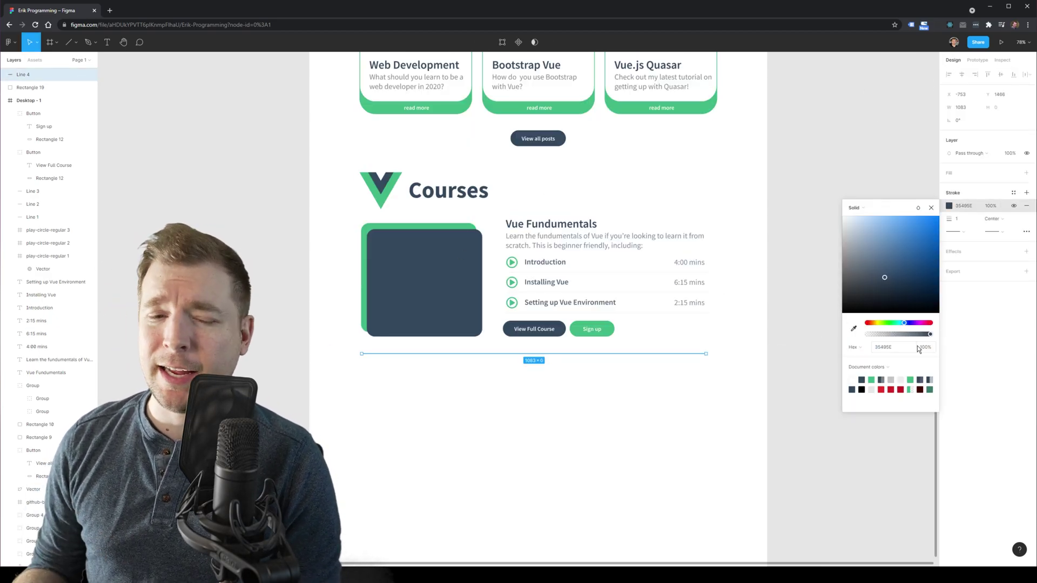
left_click(920, 348)
type("10")
left_click(596, 451)
- Duplicate the course block with its image rectangles, heading, description, lesson rows and buttons below the divider line
left_click_drag(755, 377, 314, 210)
left_click(474, 222)
left_click_drag(502, 212, 637, 254)
left_click(332, 231)
left_click_drag(332, 231, 642, 337)
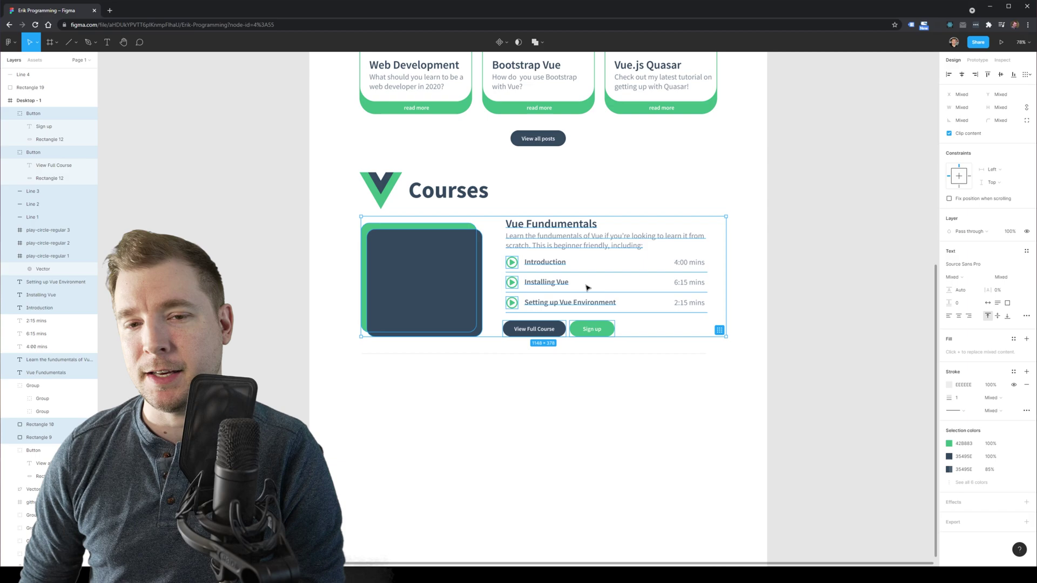
key("ctrl+c")
key("ctrl+v")
left_click_drag(570, 245, 551, 395)
left_click(685, 503)
- Correct the first course heading to Vue Fundamentals and rename the second course heading Vue Intermediate
double_click(561, 224)
double_click(561, 224)
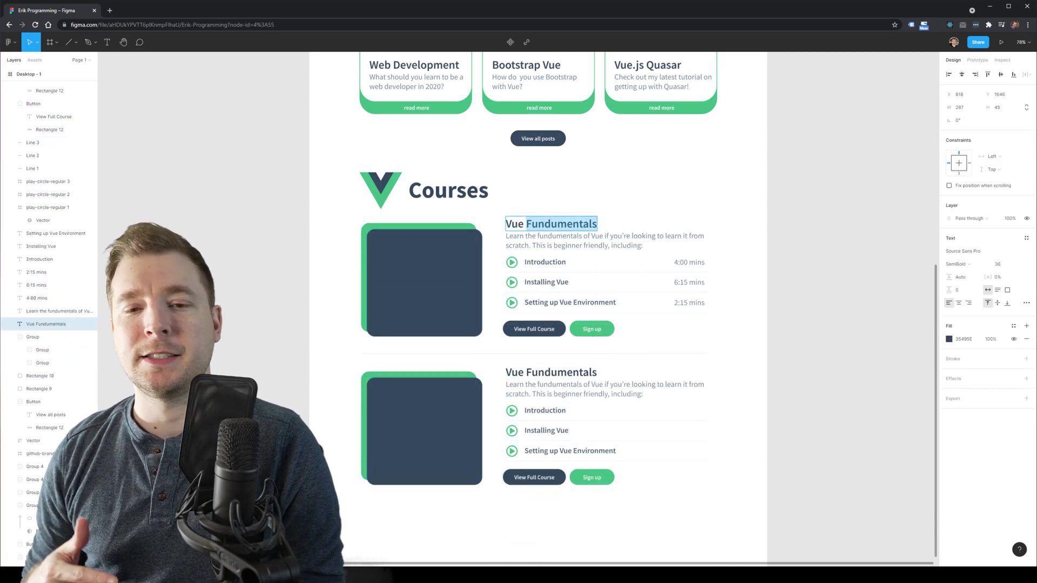
type("Fundamentals")
double_click(531, 373)
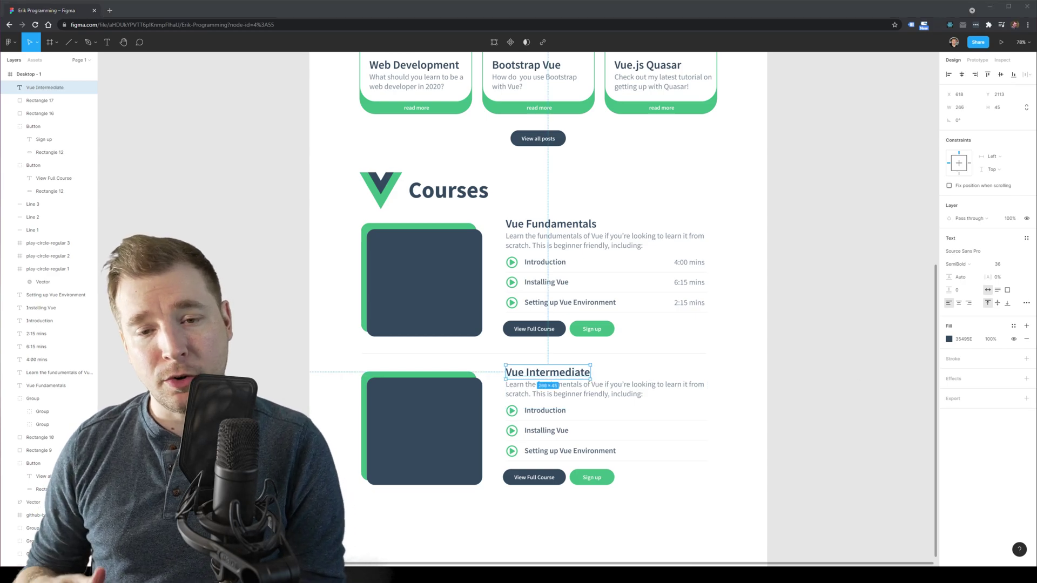
- Rename the second course's lessons Creating Functional Components, Adding Styling Components and Webpack Configuration
double_click(543, 411)
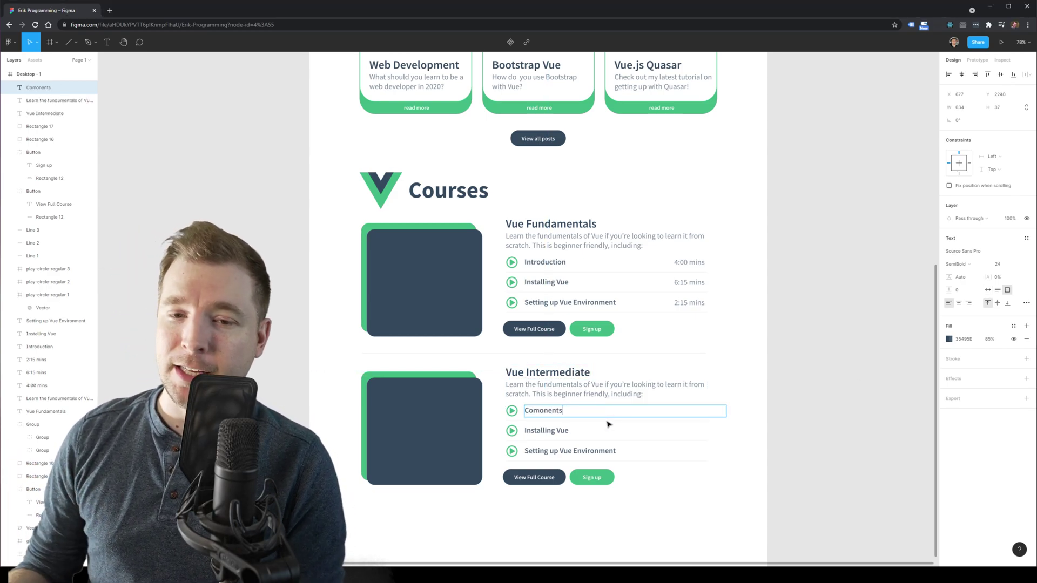
double_click(550, 431)
type("Adding styling")
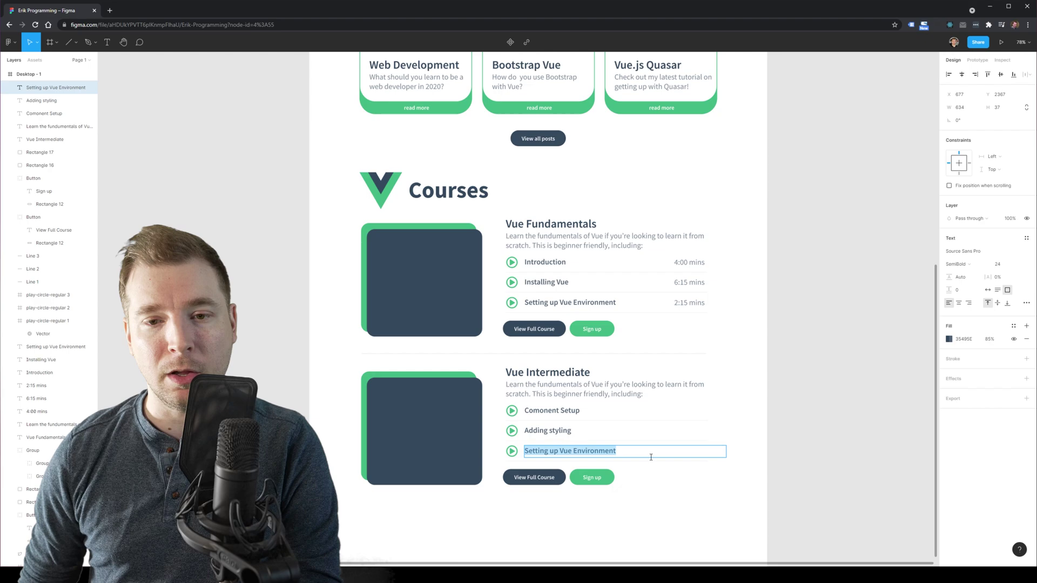
double_click(523, 410)
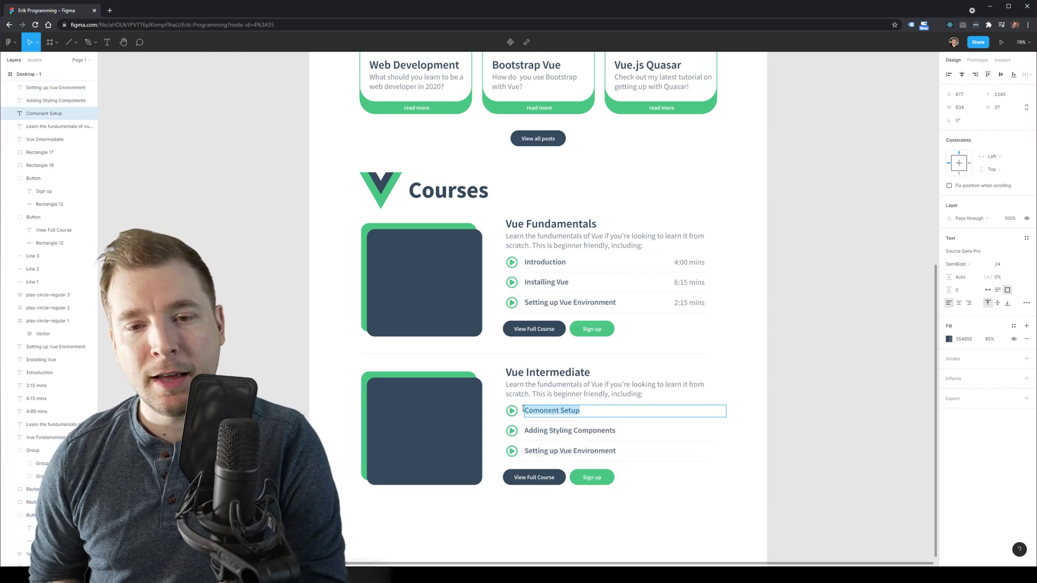
type("Creating Functional Component")
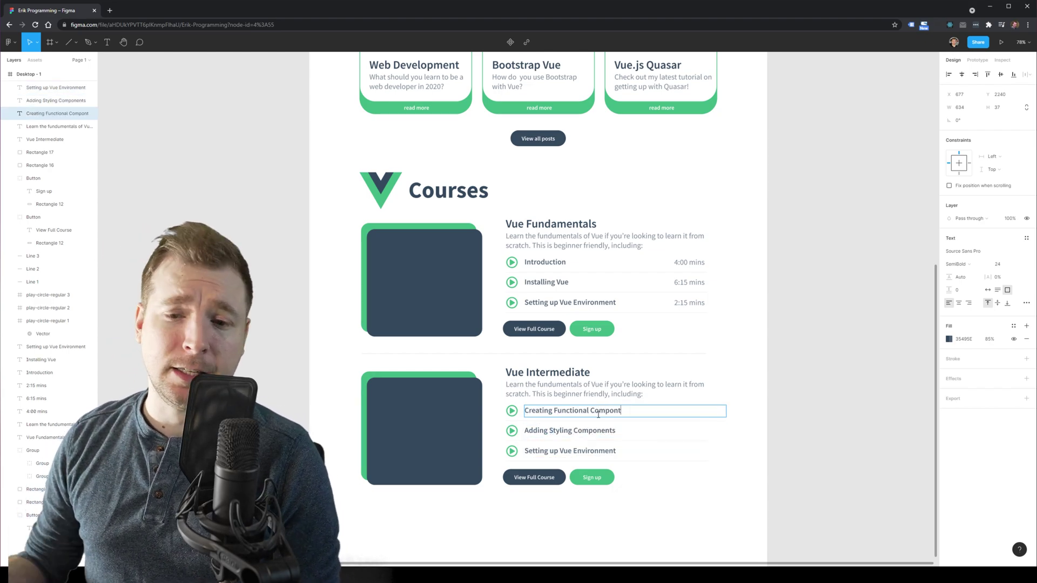
type("s")
double_click(648, 453)
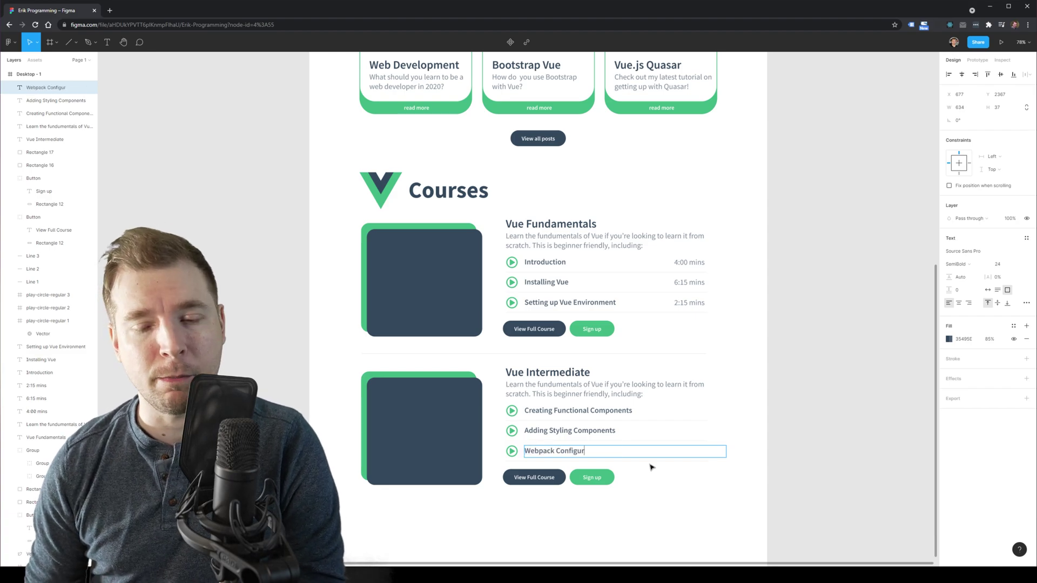
type("ation")
left_click(801, 403)
- Swap the second course's image colours, making the back rectangle dark blue and the front rectangle green
left_click(424, 375)
left_click(948, 251)
left_click(852, 370)
left_click(467, 406)
left_click(475, 406)
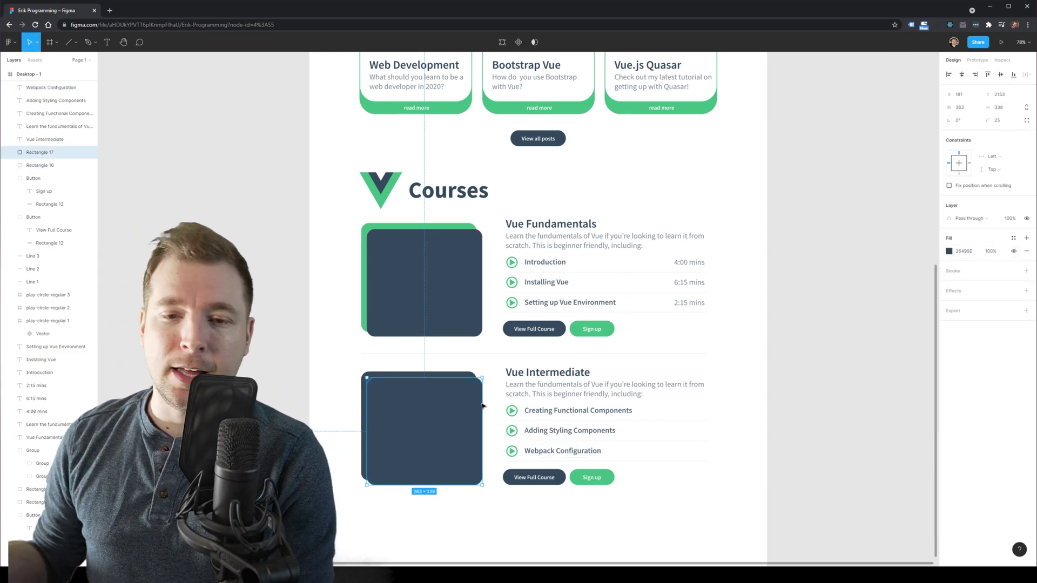
left_click(949, 251)
left_click(852, 371)
left_click(472, 227)
left_click(895, 284)
- Change the course headings to Vue Advanced/Intermediate Course and Vue Fundamentals Course
double_click(519, 373)
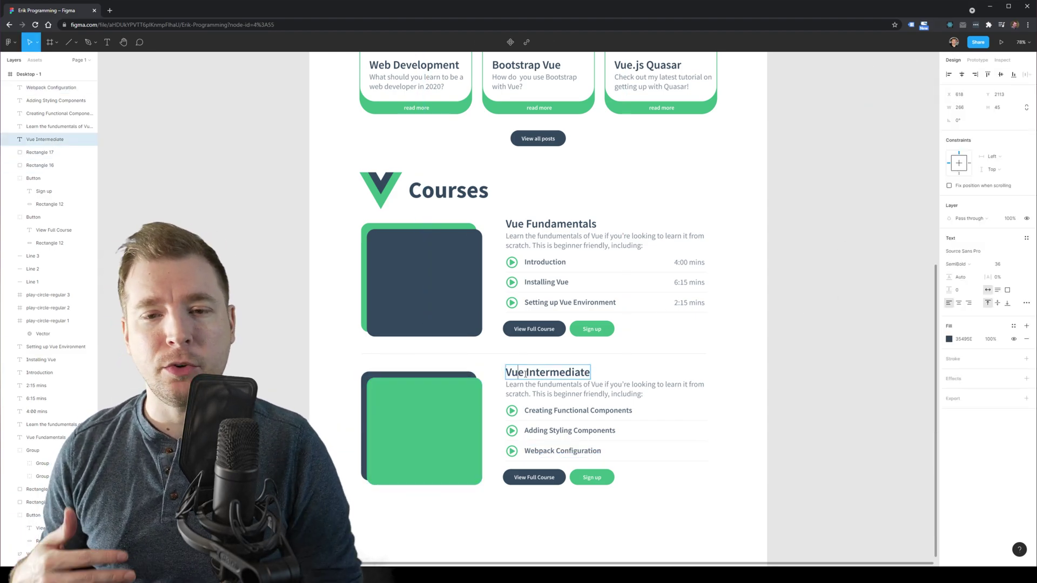
left_click(662, 376)
double_click(594, 224)
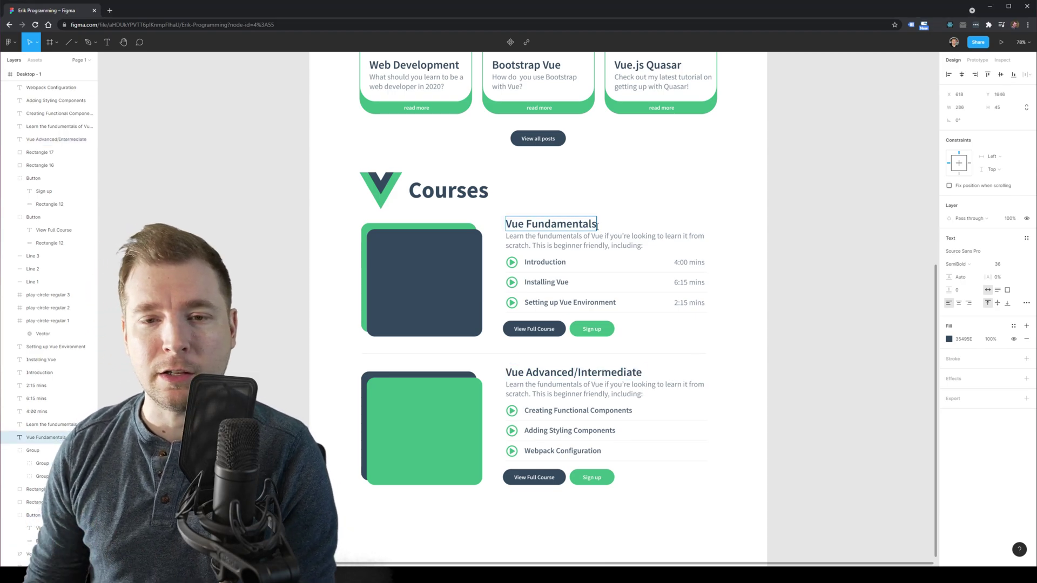
type("Course")
left_click(612, 394)
double_click(636, 373)
left_click(641, 373)
type("Course")
left_click(778, 417)
- Extend the desktop page frame downwards to make room below the second course
scroll(764, 419, "up", 7)
scroll(756, 399, "down", 9)
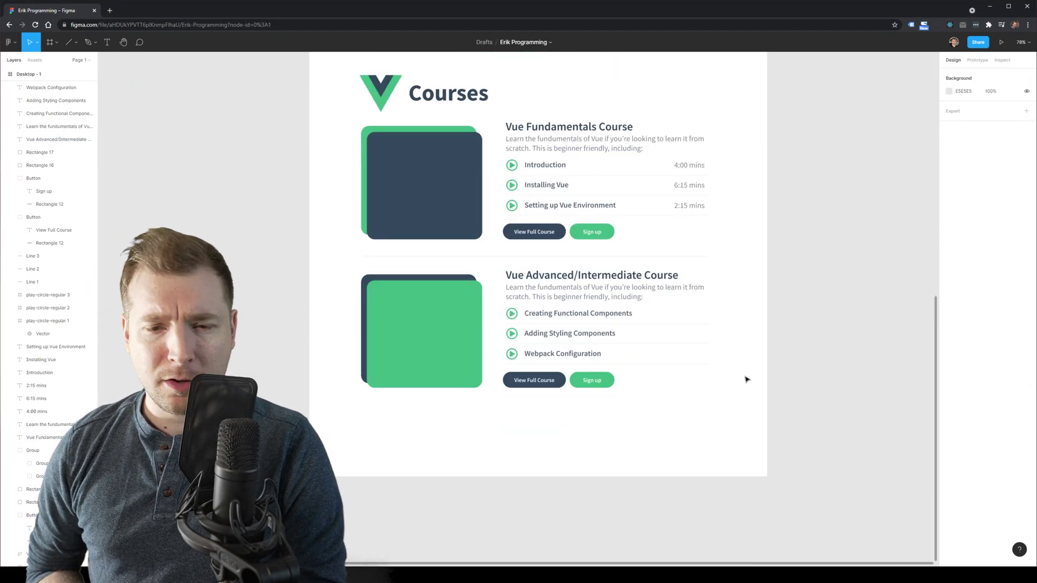
scroll(744, 378, "up", 3)
scroll(599, 429, "down", 1)
scroll(594, 432, "down", 2)
left_click(503, 401)
scroll(502, 401, "down", 2)
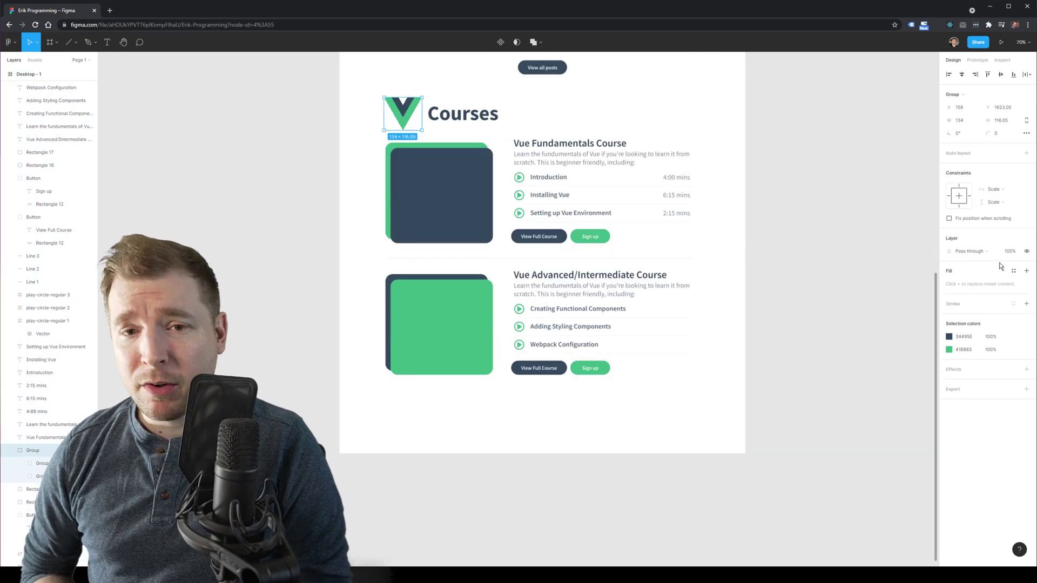
scroll(421, 243, "up", 8)
scroll(542, 378, "down", 8)
left_click_drag(542, 386, 542, 512)
- Copy a dark blue featured card to the page bottom and enlarge it into a 1440 × 622.45 px block with corner radius 0
scroll(594, 411, "up", 10)
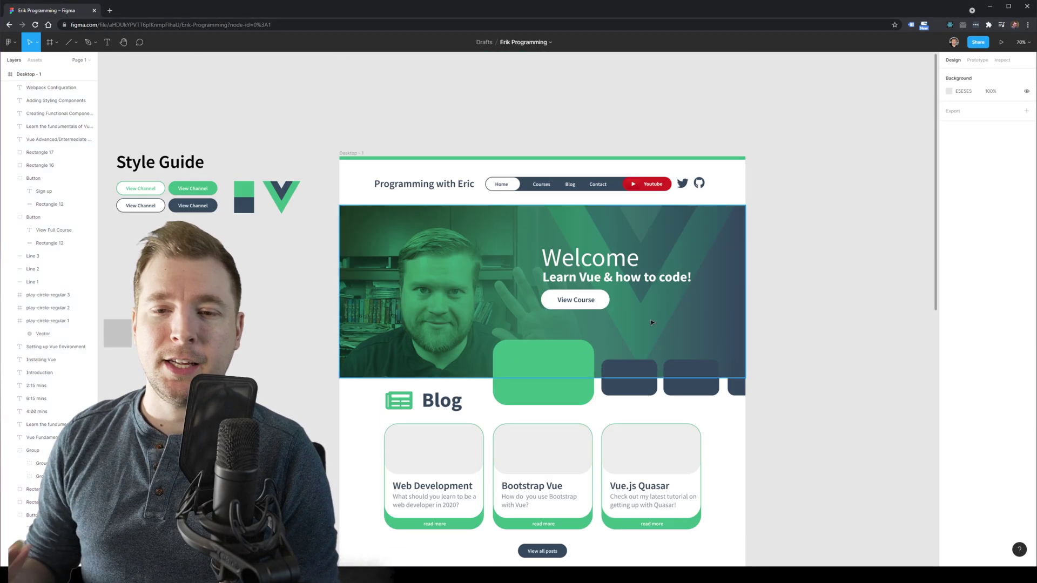
left_click(627, 381)
key("ctrl+c")
scroll(628, 382, "down", 13)
key("ctrl+v")
left_click_drag(532, 311, 378, 320)
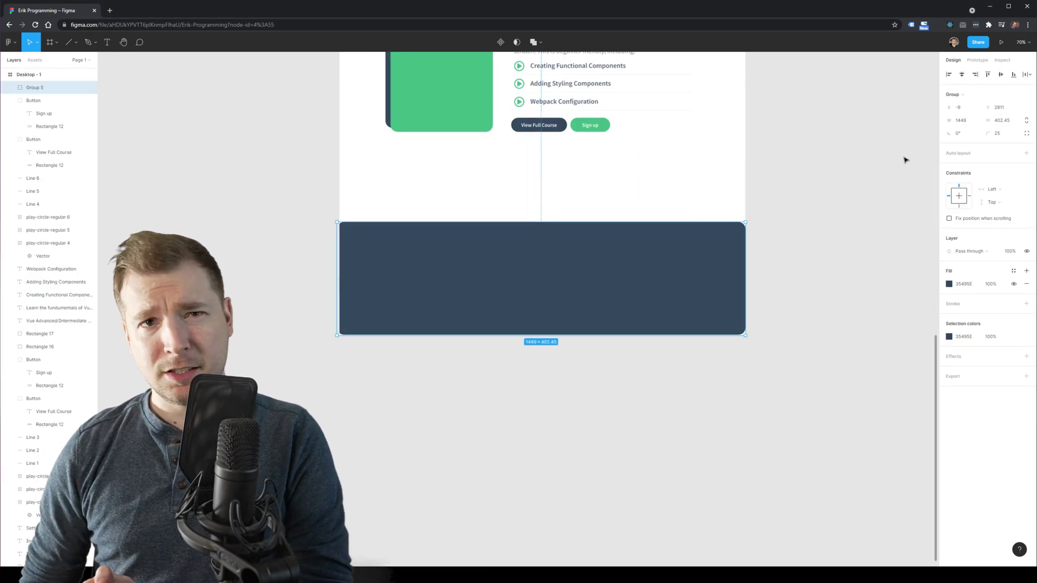
left_click(807, 196)
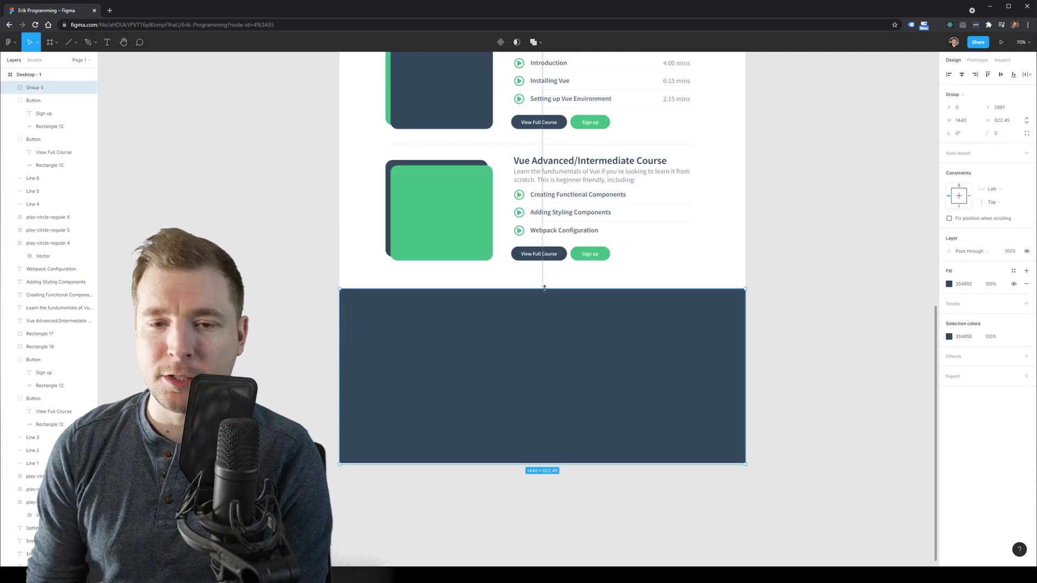
scroll(659, 370, "up", 4)
left_click(659, 370)
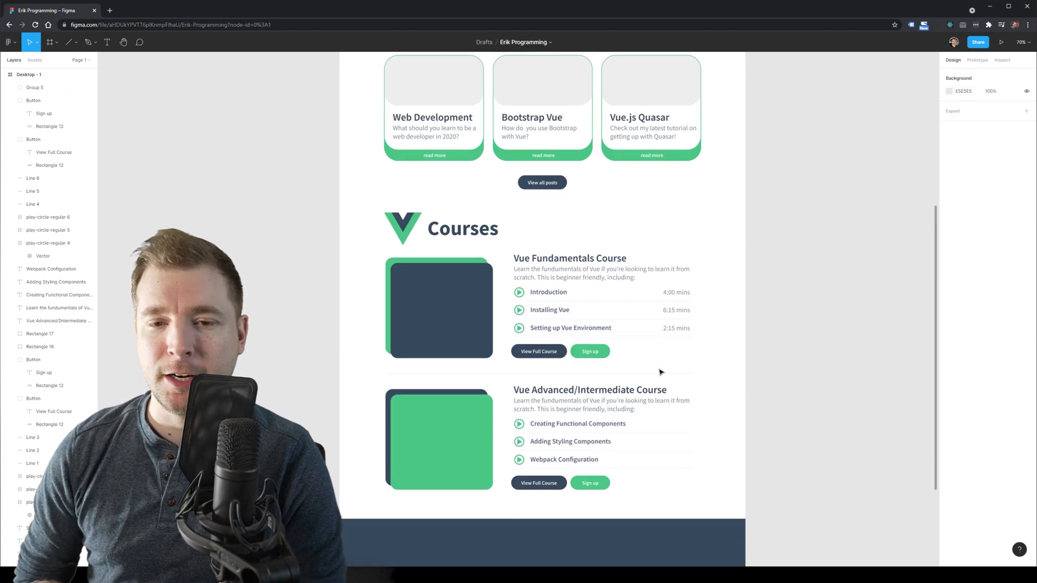
- Lower the upper edge of the dark footer block and left-align the View all posts button with the blog cards
scroll(594, 411, "down", 2)
left_click_drag(540, 458, 540, 479)
left_click(535, 440)
left_click(543, 102)
scroll(542, 108, "up", 1)
left_click_drag(544, 114, 413, 117)
- Relabel the copied posts button below the second course as View All Courses
double_click(546, 447)
left_click(522, 447)
left_click(546, 446)
left_click(541, 447)
left_click(470, 453)
left_click(591, 299)
- Review the page layout from the hero and blog cards through the Courses section
scroll(592, 302, "up", 4)
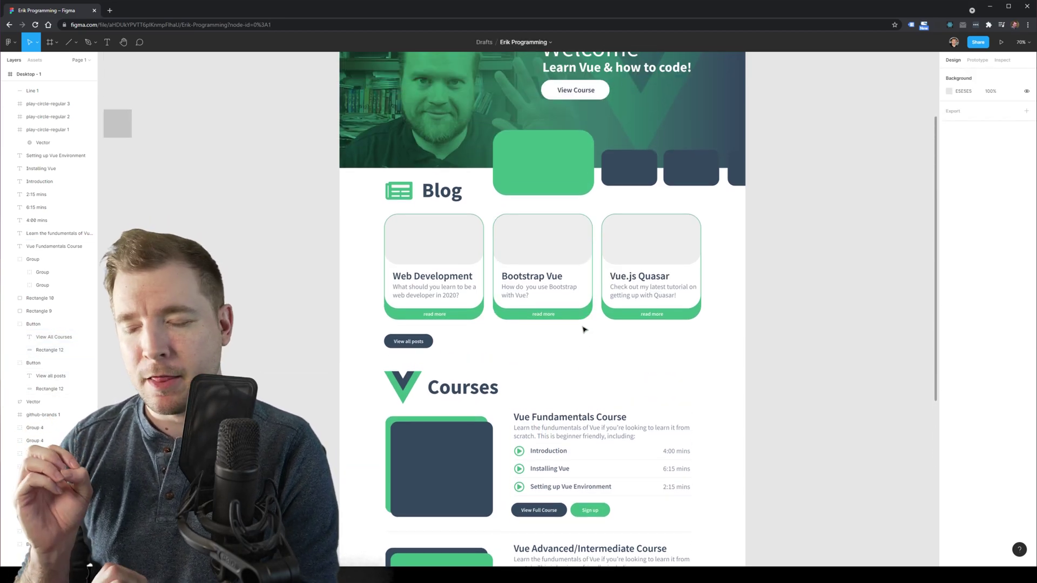
scroll(580, 321, "down", 3)
scroll(637, 315, "up", 2)
scroll(642, 314, "up", 1)
scroll(594, 316, "down", 4)
scroll(486, 320, "up", 4)
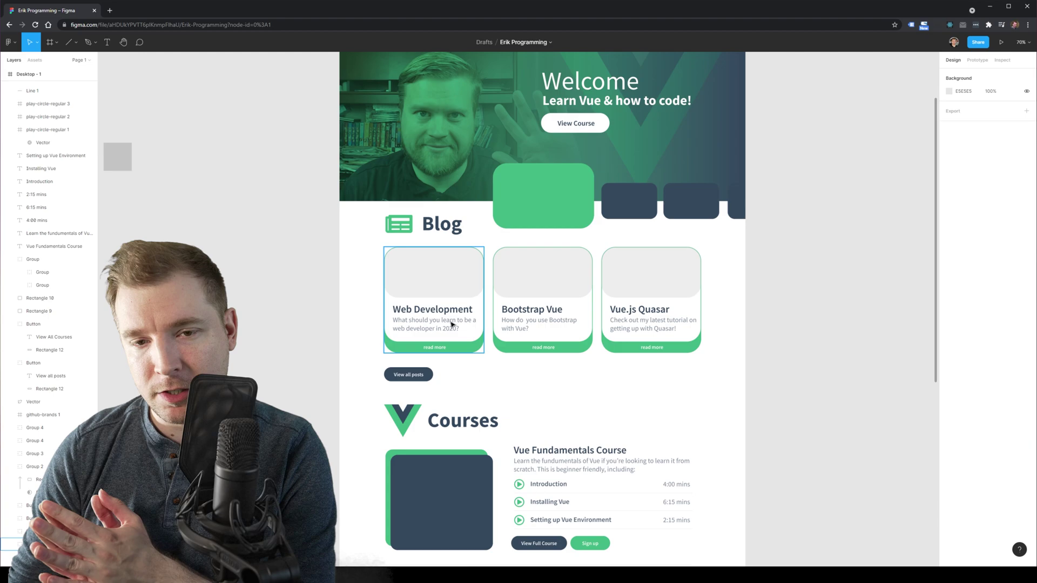
scroll(550, 378, "up", 2)
- Place a play icon of 66 × 76 px in the centre of the green featured card and colour it white FFFFFF
left_click(549, 326)
scroll(542, 317, "down", 1)
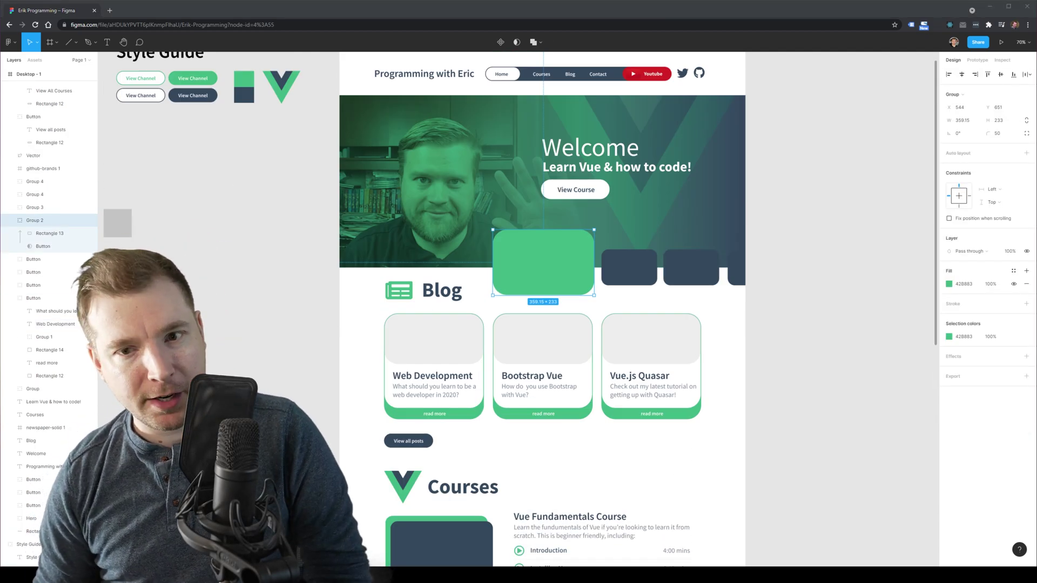
left_click_drag(0, 250, 547, 262)
left_click(949, 369)
left_click_drag(864, 389, 840, 362)
left_click(547, 264)
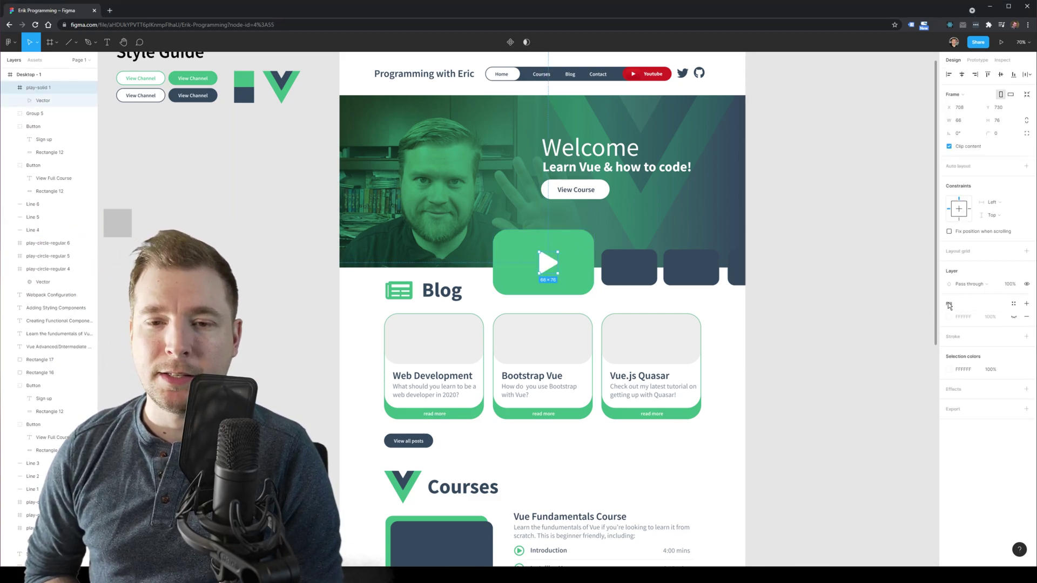
- Try several blend modes on the white play icon and settle on Soft light with 85% opacity
left_click(971, 284)
left_click(966, 310)
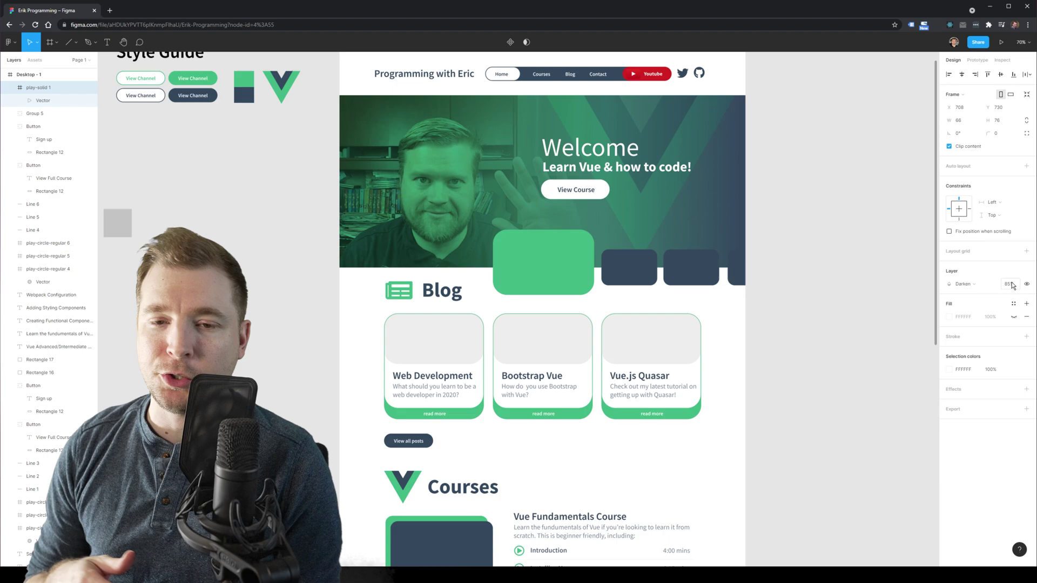
left_click(971, 284)
left_click(971, 294)
left_click(972, 285)
left_click(976, 295)
left_click(972, 285)
left_click(964, 298)
left_click(969, 284)
left_click(951, 293)
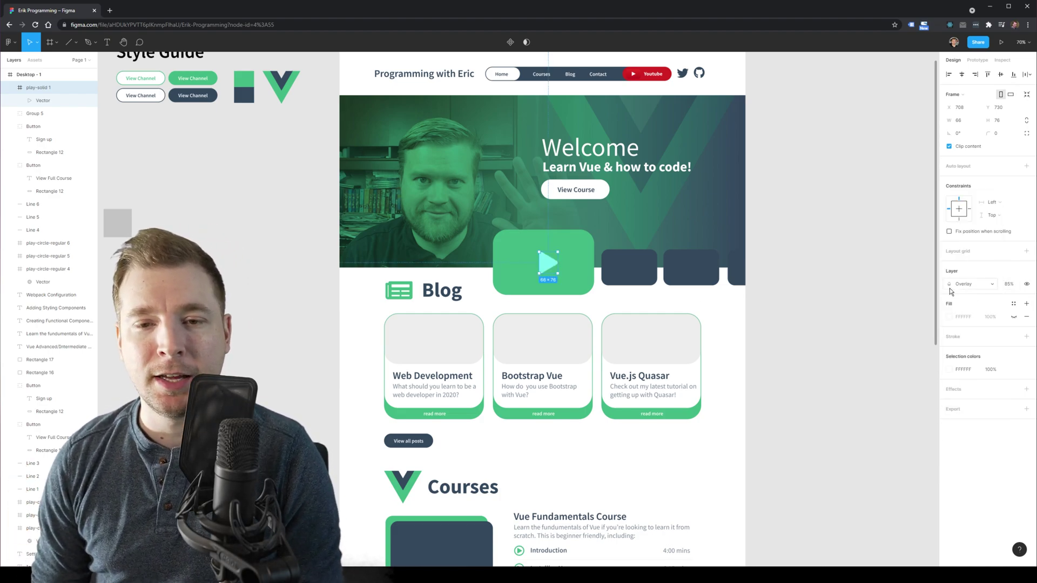
- Paste smaller copies of the play icon into the centres of the first two dark blue featured cards
key("ctrl+v")
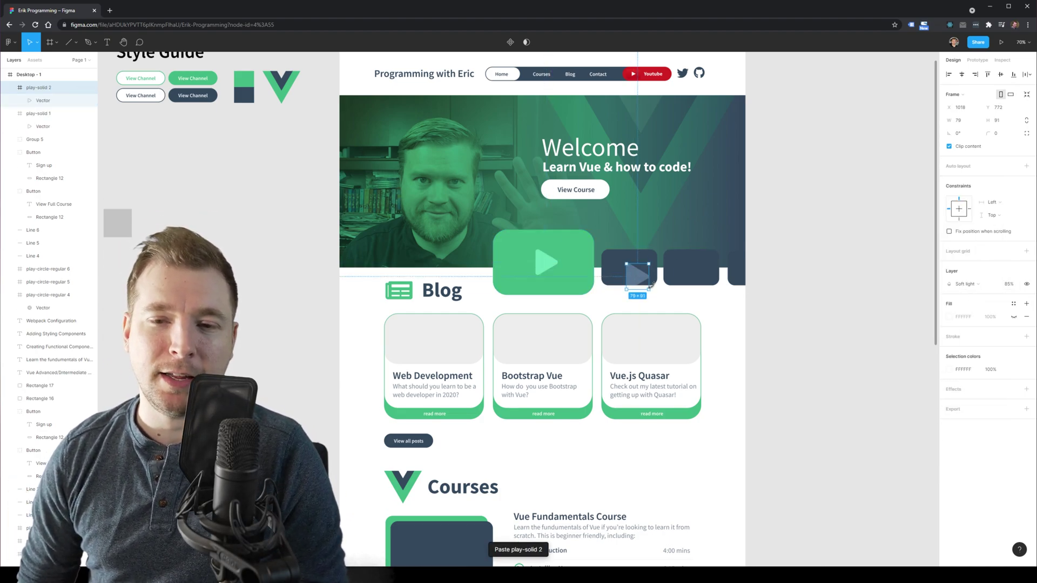
left_click_drag(630, 269, 690, 270)
left_click(746, 378)
scroll(745, 379, "up", 3)
scroll(724, 356, "down", 1)
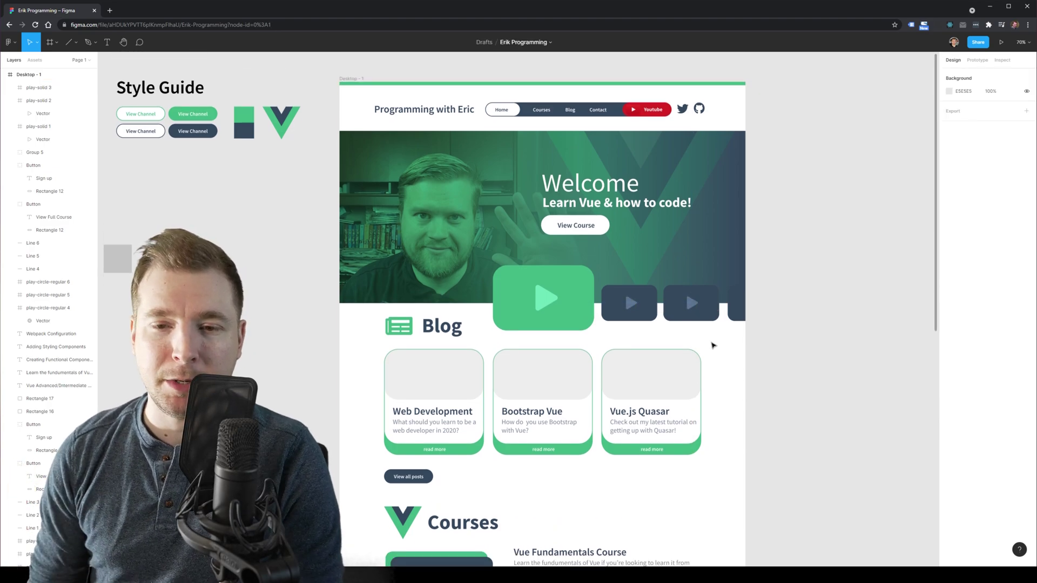
- Move the Youtube button closer to Contact and shorten the dark navigation bar to 632 px wide
scroll(648, 242, "up", 1)
double_click(652, 126)
left_click(633, 126)
left_click(625, 127)
left_click(642, 138)
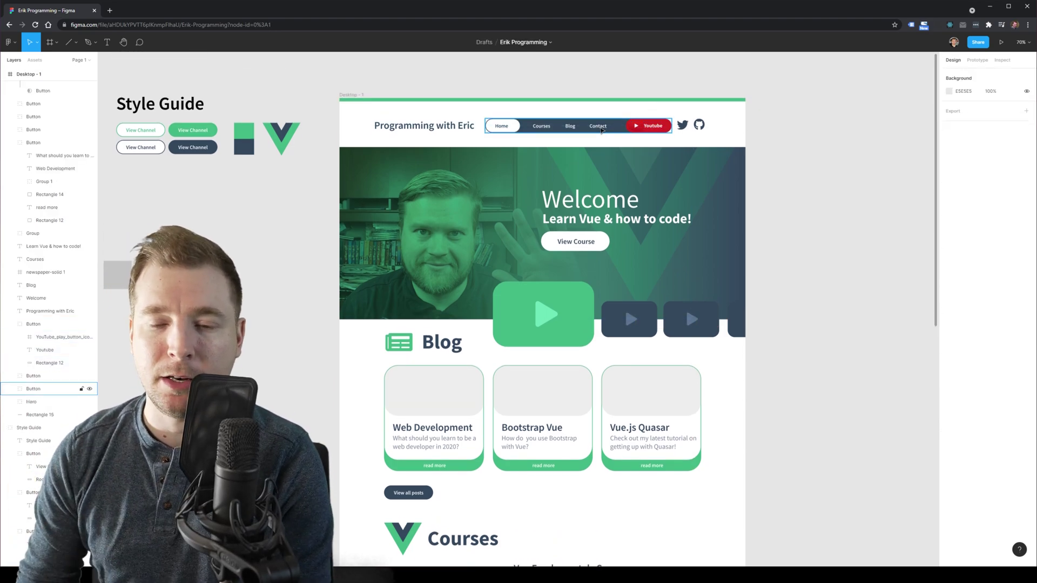
left_click_drag(655, 129, 645, 129)
left_click(668, 128)
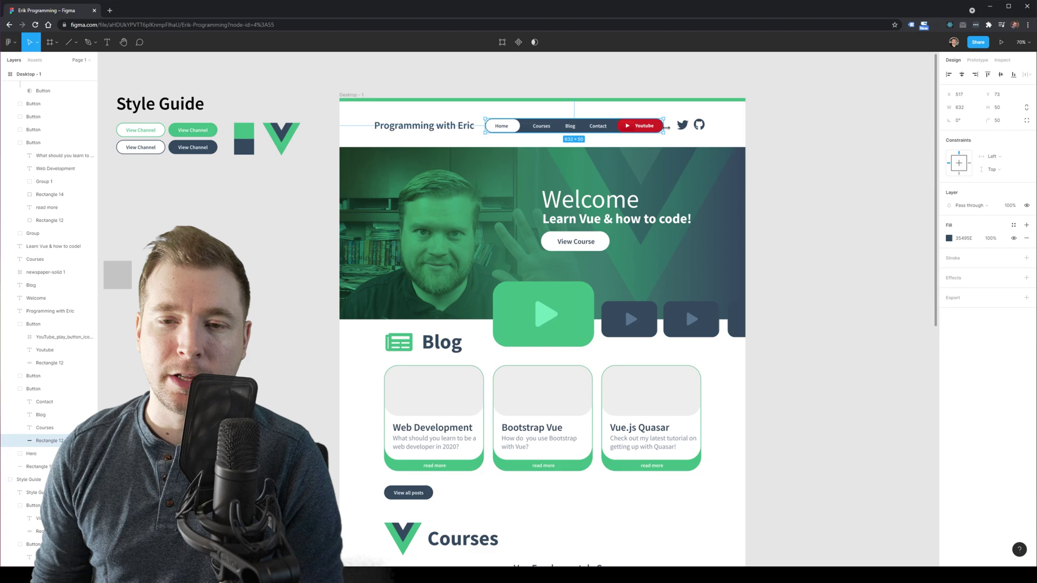
- Select all the navigation bar pieces and shift them slightly towards the Twitter icon
left_click(671, 123)
scroll(674, 122, "up", 4)
left_click(651, 132, "ctrl")
left_click_drag(284, 103, 628, 137)
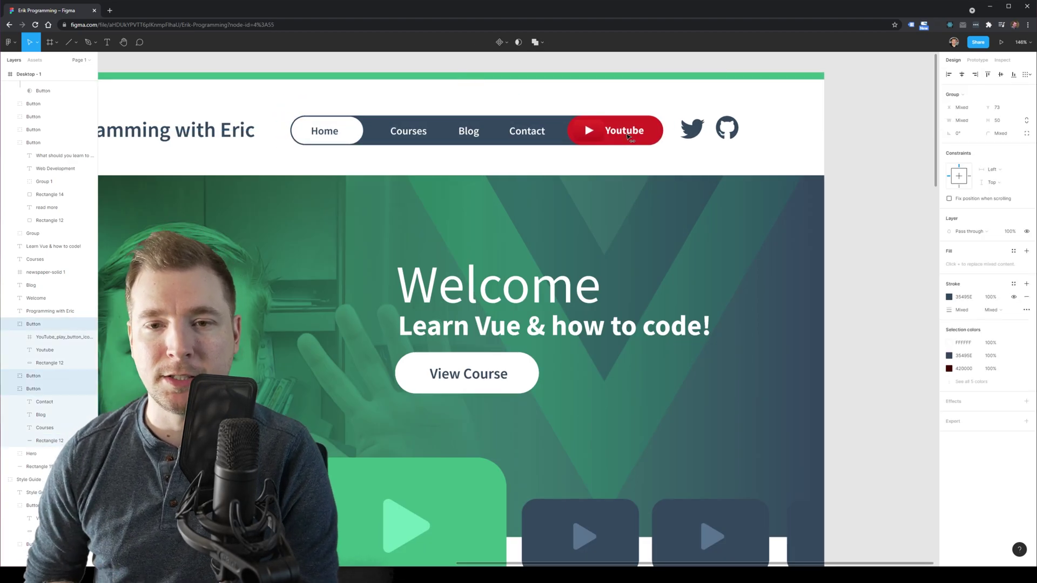
left_click(686, 156)
- Place a small copy of the Courses section's Vue logo on the hero's white course button
scroll(686, 156, "down", 2)
scroll(782, 305, "down", 1)
left_click(562, 262)
scroll(562, 261, "down", 2)
left_click(367, 534)
key("ctrl+v")
left_click_drag(383, 554, 560, 183)
- Widen the hero's View Courses button and arrange its label beside the Vue logo, sized 38 px wide
left_click_drag(554, 176, 613, 181)
left_click(570, 180, "ctrl")
left_click_drag(579, 180, 616, 180)
left_click(606, 187)
left_click(810, 218)
scroll(810, 218, "up", 1)
left_click(546, 221)
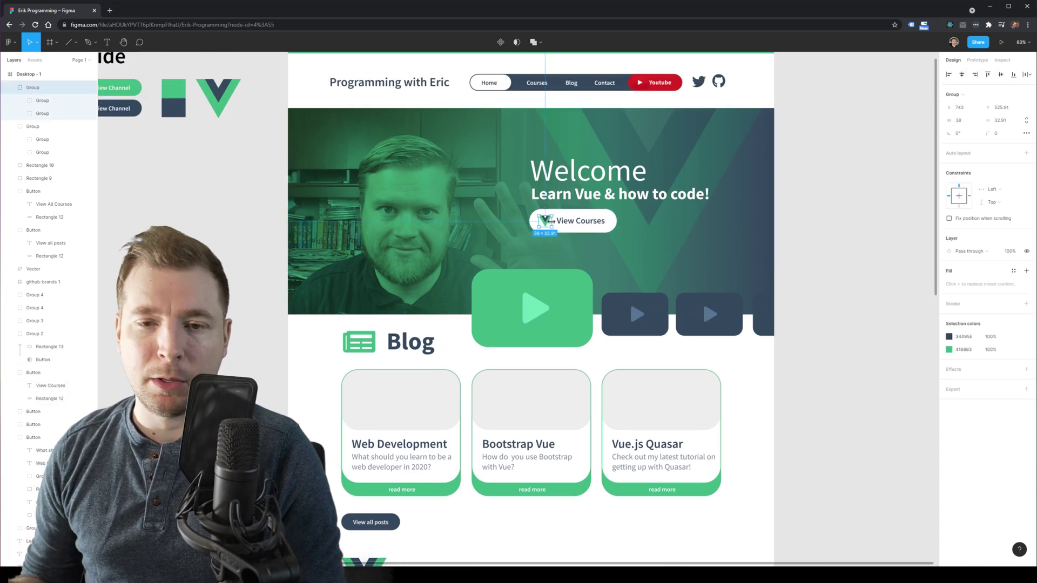
left_click(816, 233)
scroll(812, 300, "down", 2)
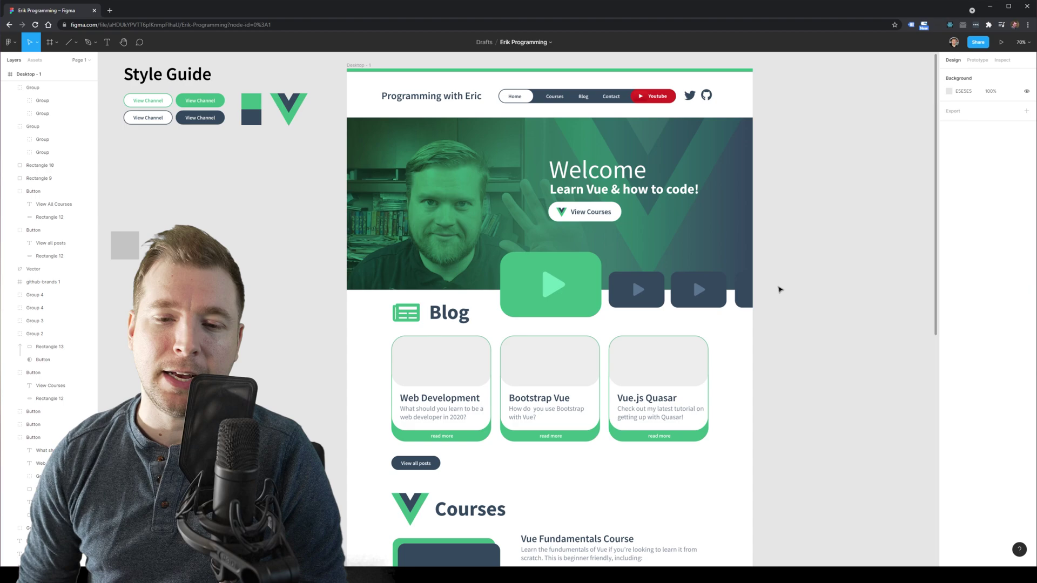
- Move the colour swatches and Vue logo of the style guide directly beneath its sample buttons
scroll(779, 289, "up", 1)
left_click(252, 131)
double_click(252, 130)
left_click(289, 138, "shift")
left_click(287, 145)
left_click(252, 130, "shift")
left_click(252, 146, "shift")
left_click_drag(286, 149, 170, 188)
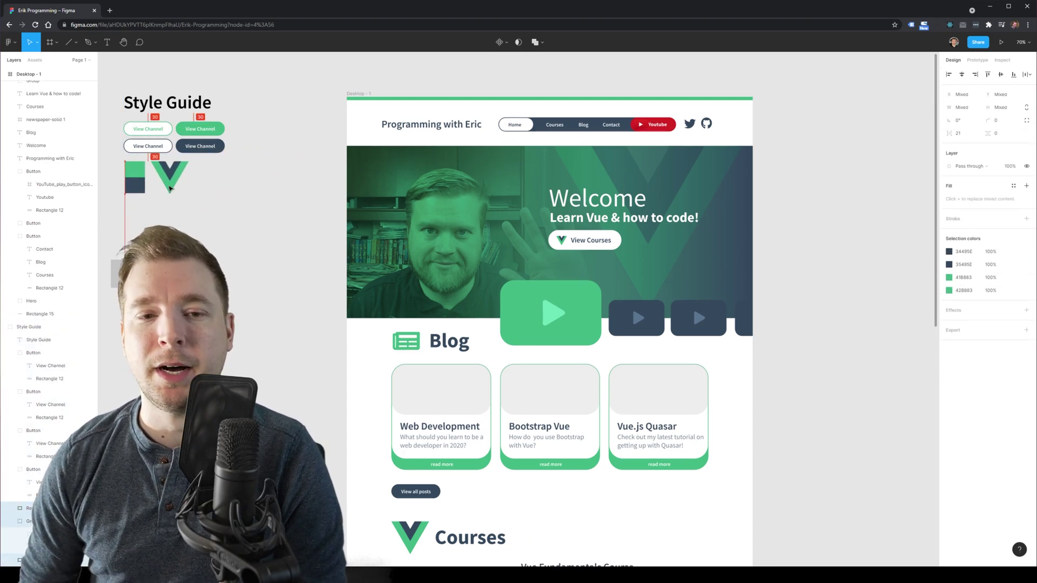
left_click(259, 179)
- Colour the Style Guide heading dark blue
left_click(139, 103)
double_click(138, 103)
left_click(949, 273)
left_click(862, 390)
left_click(742, 316)
left_click(765, 284)
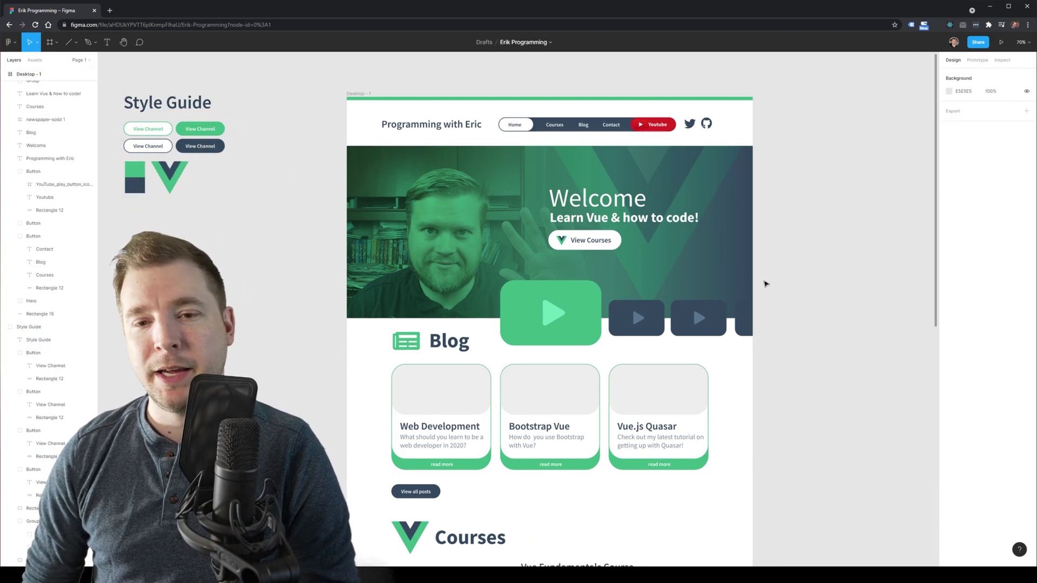
- Copy the newspaper icon and Blog heading into the dark blue footer, aligned with the View All Courses button
left_click_drag(200, 129, 181, 129)
left_click(814, 257)
scroll(844, 264, "up", 2)
left_click_drag(701, 264, 664, 137)
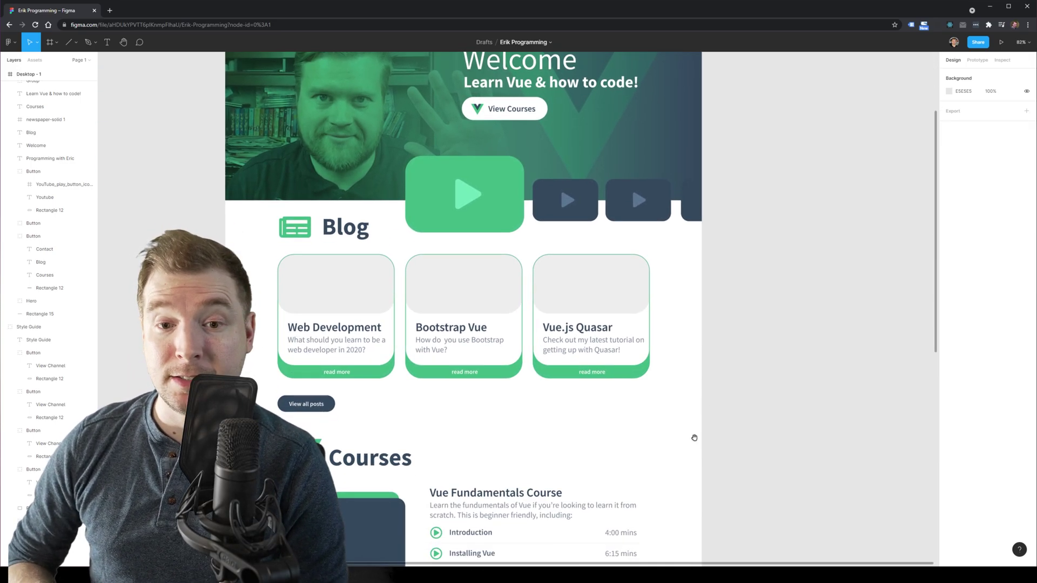
left_click_drag(694, 437, 675, 502)
left_click(347, 317)
left_click(296, 317, "shift")
key("ctrl+c")
left_click_drag(362, 518, 365, 294)
key("ctrl+v")
left_click_drag(552, 315, 360, 409)
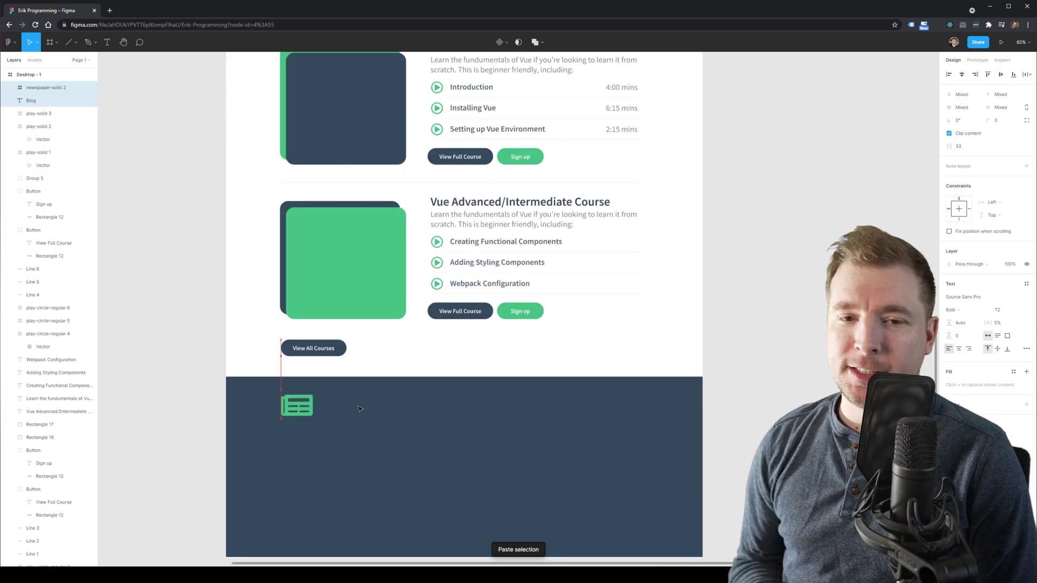
- Change the copied footer heading to Newsletter and make it white FFFFFF
left_click(360, 409)
double_click(360, 408)
type("Newsletter")
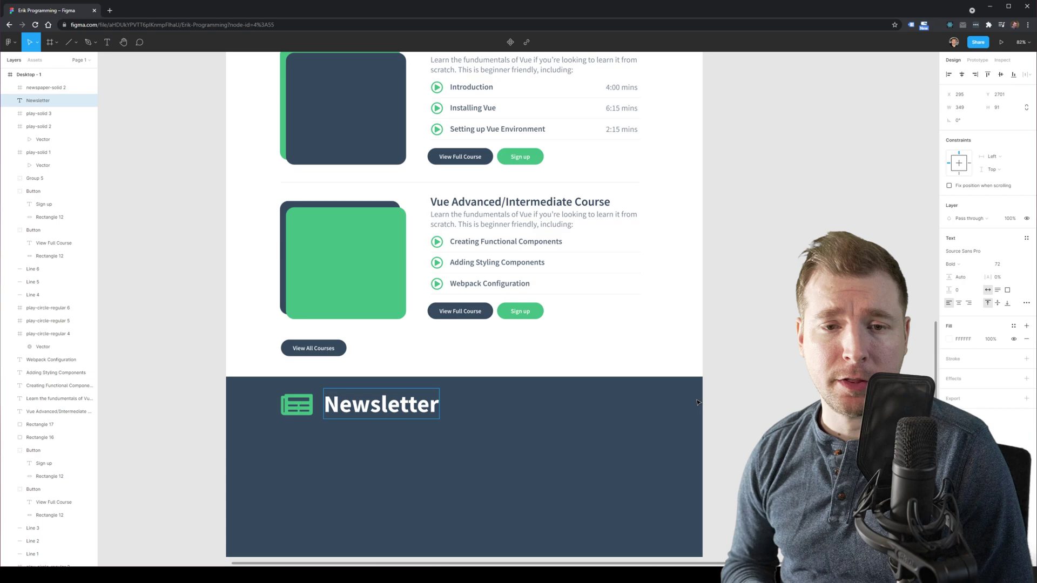
left_click(698, 403)
scroll(699, 440, "up", 2)
scroll(699, 439, "down", 3)
- Replace the footer's newspaper icon with a green paper plane and nudge the Newsletter heading away from it
left_click(296, 356)
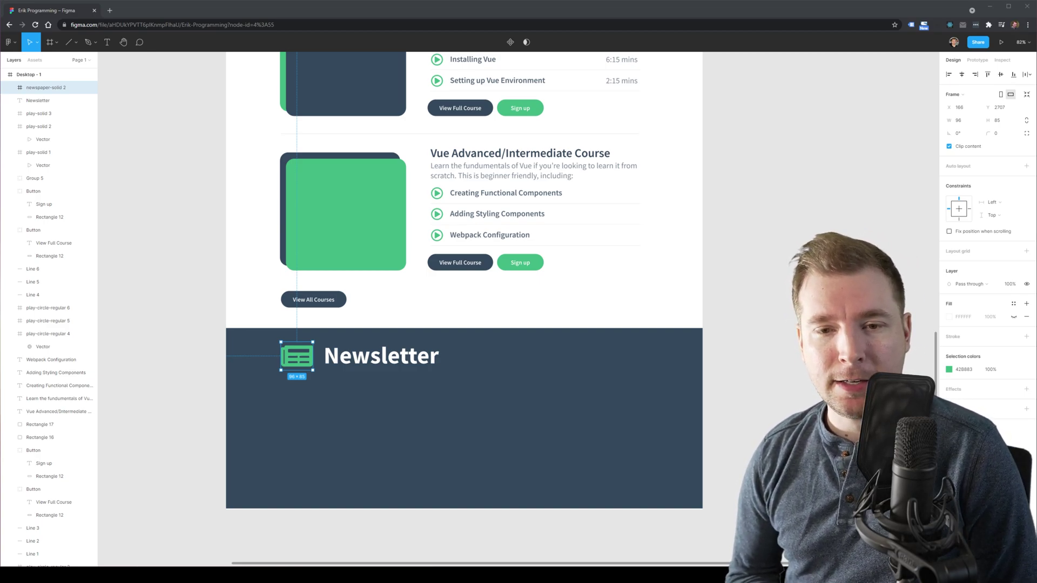
left_click_drag(0, 415, 601, 415)
left_click_drag(687, 502, 307, 360)
left_click(295, 357)
key("Delete")
left_click(949, 369)
key("i")
left_click(510, 264)
left_click_drag(380, 356, 384, 356)
left_click(778, 399)
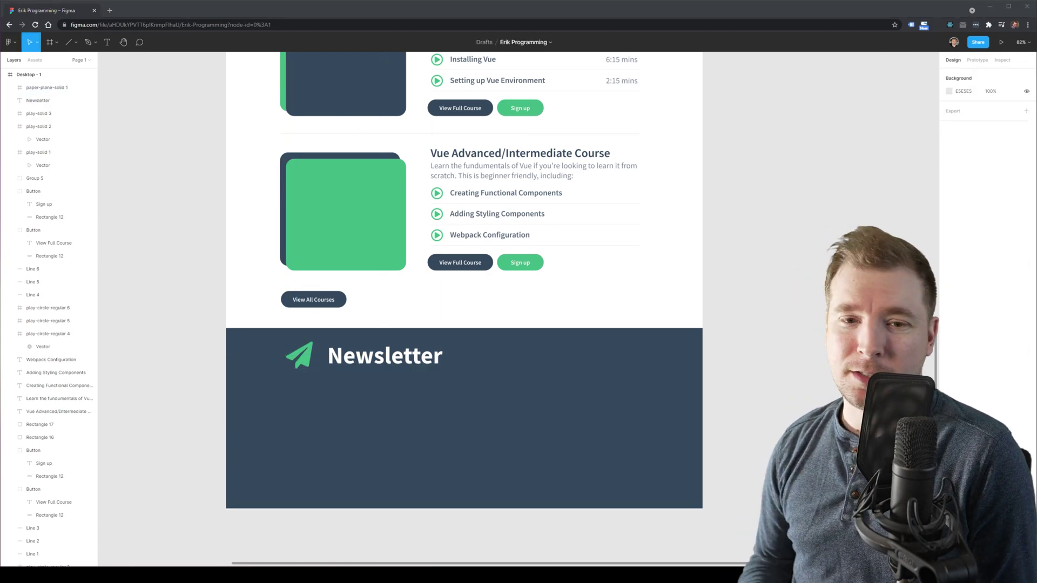
- Add the description "Are you a software developer? Sign up and You'll also receive information on the latest in Node.js, Vue.js and JavaScript" under Newsletter
key("ctrl+v")
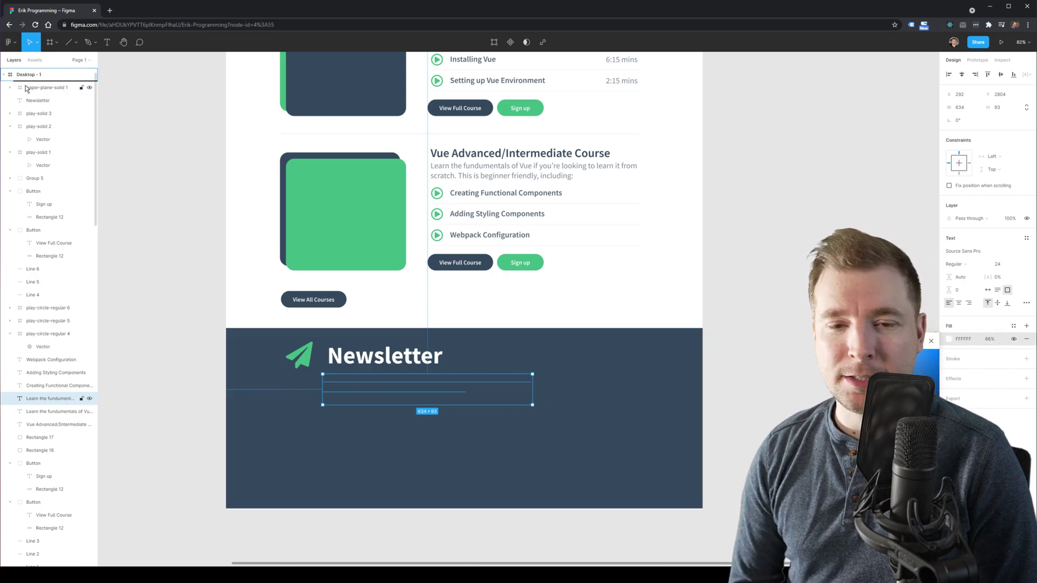
key("ctrl+v")
double_click(422, 380)
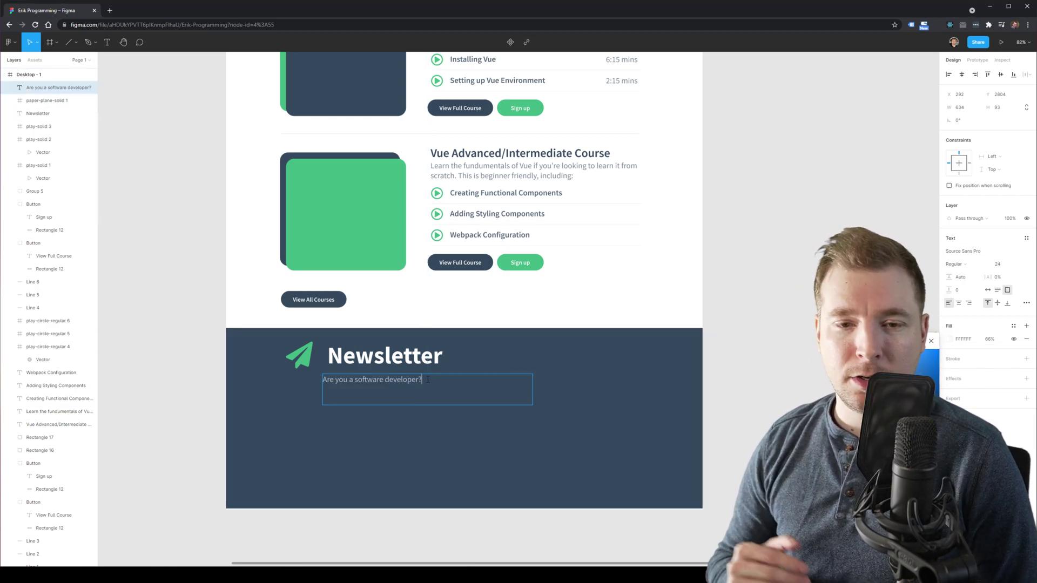
key("ctrl+v")
left_click(423, 380)
type("Sign up and")
key("Escape")
left_click_drag(532, 387, 633, 386)
left_click(726, 381)
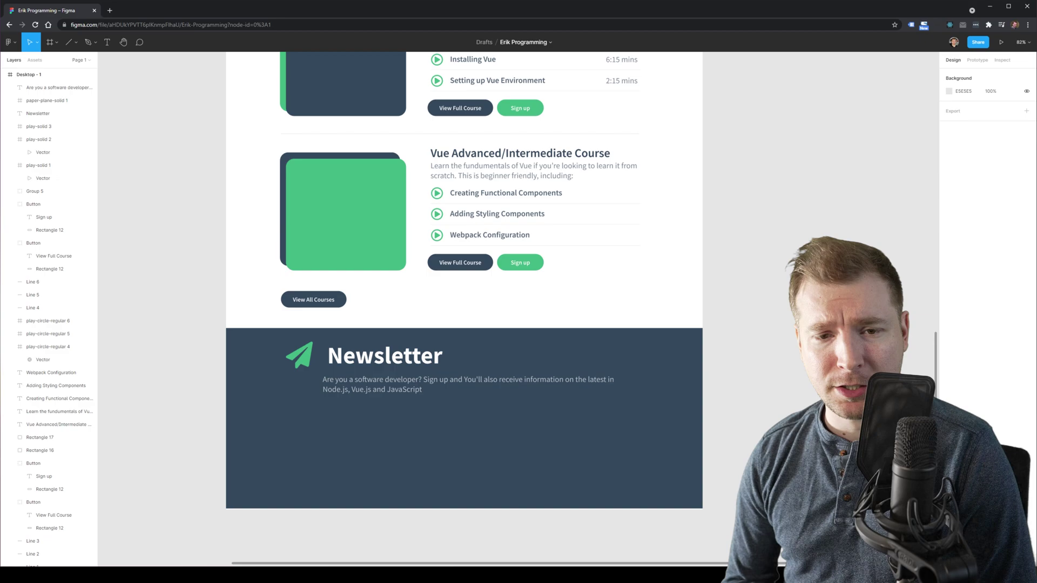
- Place a copy of the green Sign up button beside the Newsletter heading, above the footer background
scroll(469, 300, "up", 1)
left_click(523, 271)
key("ctrl+c")
key("ctrl+v")
left_click_drag(521, 278, 494, 370)
left_click_drag(36, 204, 50, 82)
- Colour the copied button's background white and its label dark blue
left_click(949, 336)
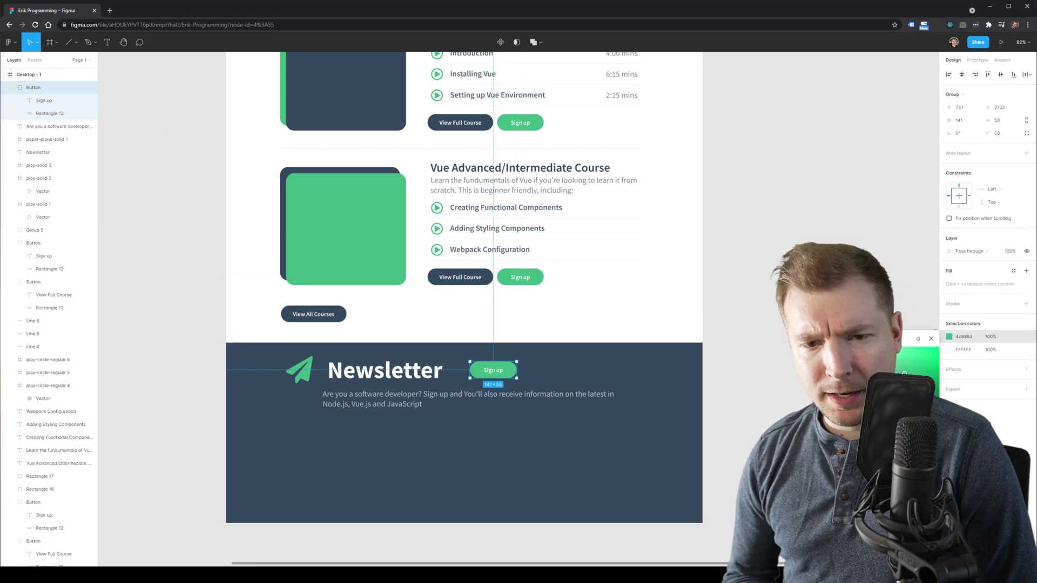
left_click_drag(905, 373, 844, 347)
left_click(726, 380)
double_click(494, 371)
left_click(949, 326)
left_click(864, 494)
left_click(503, 376)
- Relabel the white button as Your Name and widen it to 256 px to form an input field
key("Return")
type("YO")
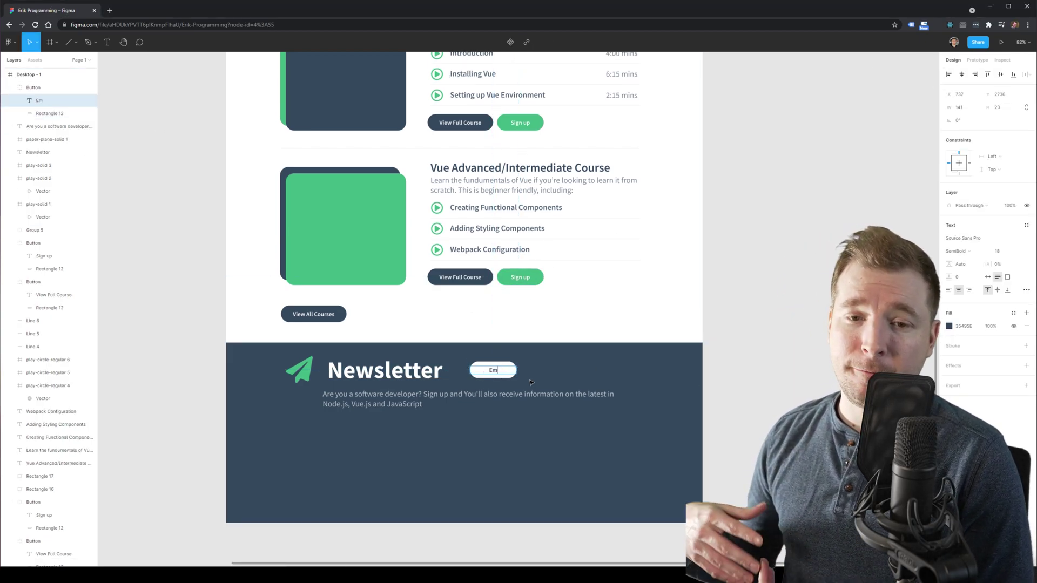
type("ur Name")
left_click(502, 376)
left_click_drag(496, 370, 486, 370)
left_click_drag(507, 371, 545, 371)
- Left-align the Your Name placeholder inside its field and set its fill opacity to 66%
double_click(502, 370)
left_click(948, 290)
left_click_drag(460, 370, 509, 377)
left_click(991, 326)
type("66")
key("Return")
- Narrow the newsletter description to 362 px and duplicate the input field below with the placeholder Your Email Address
left_click(510, 398)
left_click_drag(623, 401, 443, 403)
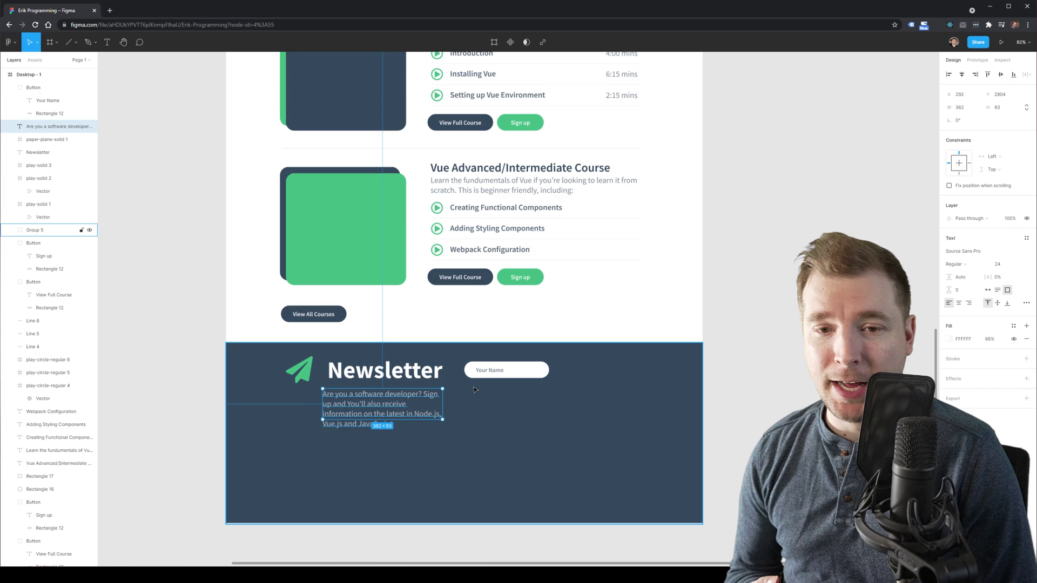
left_click_drag(495, 370, 495, 392)
double_click(497, 392)
double_click(497, 392)
type("Your Email Address")
key("Escape")
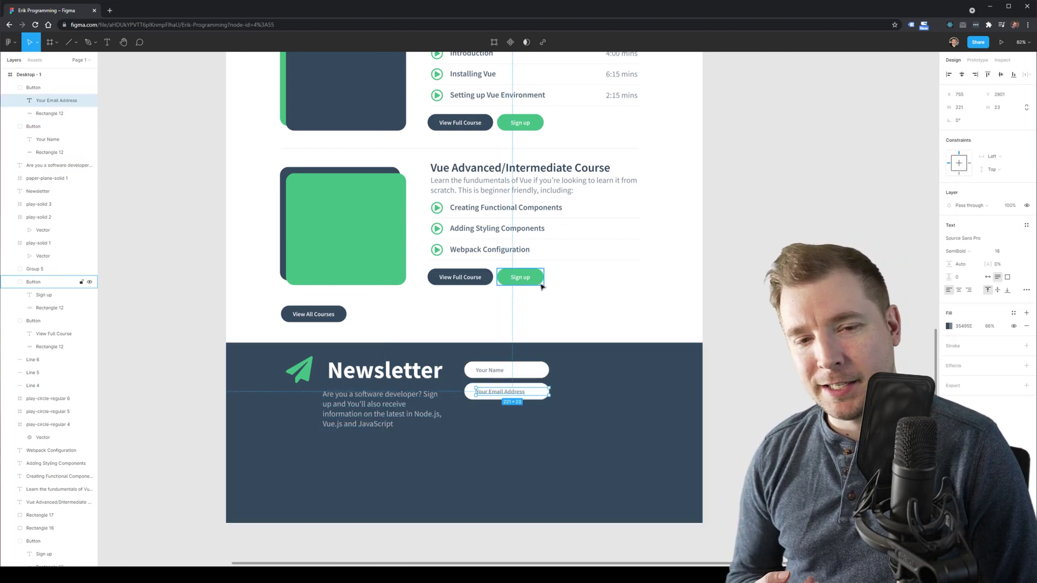
- Place a copy of the green Sign up button below the two newsletter fields and label it Join Now!
left_click_drag(532, 280, 500, 424)
left_click_drag(29, 283, 32, 81)
left_click_drag(488, 421, 517, 416)
double_click(501, 416)
double_click(501, 416)
type("Join Now!")
left_click(647, 447)
- Widen the name and email fields equally and realign their placeholders near the fields' starting edge
left_click(527, 415)
left_click(532, 370)
left_click_drag(549, 371, 630, 372)
left_click(535, 392)
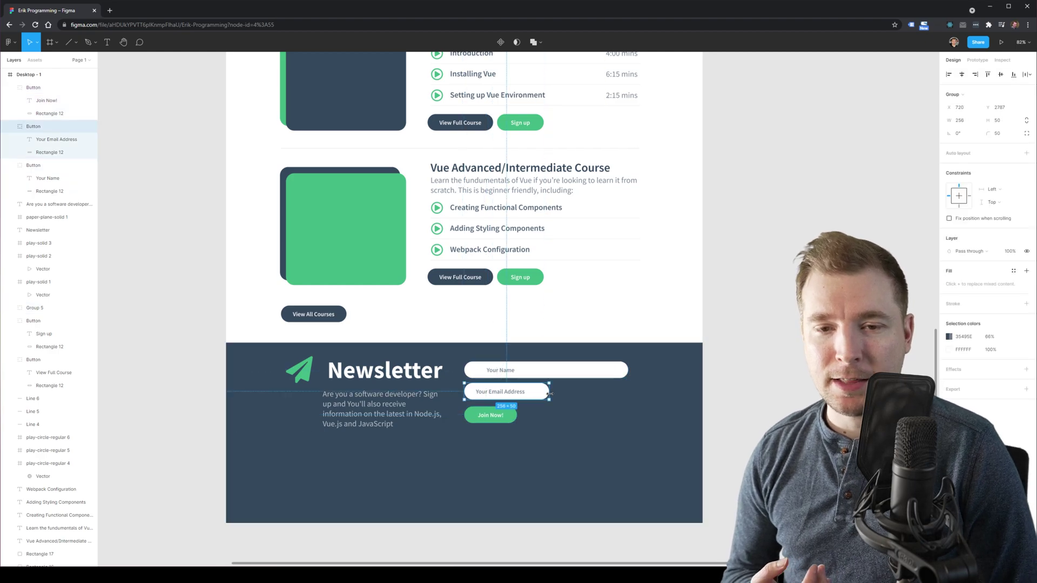
left_click_drag(549, 392, 628, 392)
double_click(498, 371)
double_click(518, 393)
left_click_drag(497, 371, 505, 393)
key("Escape")
- Widen the newsletter description to 464 px so it starts beneath the paper plane icon
left_click(378, 409)
left_click_drag(322, 409, 288, 409)
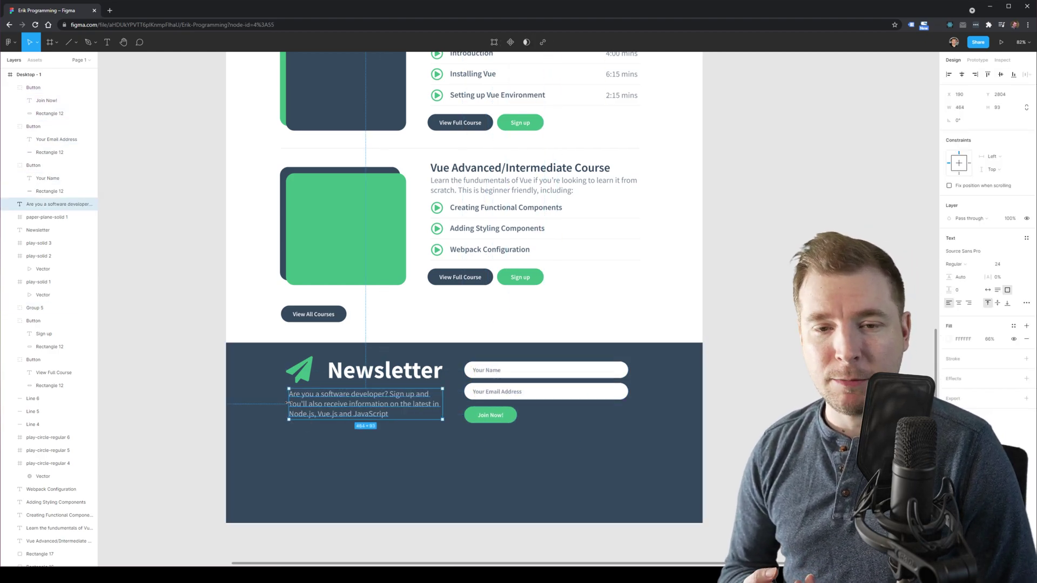
left_click(211, 413)
- Duplicate the footer background, reduce the copy's height to 239 px below the newsletter form, and colour it 1D3044
left_click(456, 349)
key("ctrl+c")
key("ctrl+v")
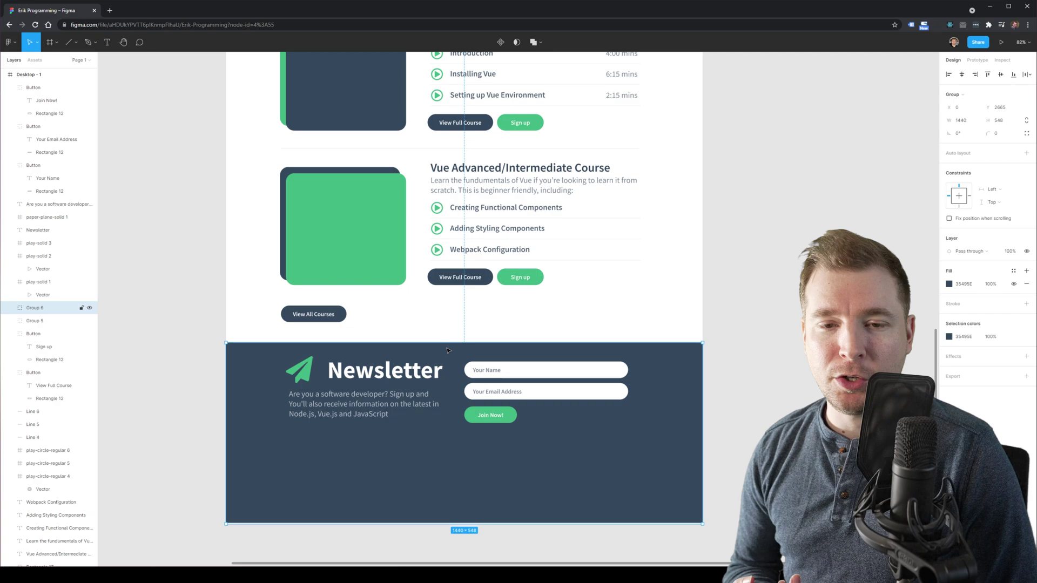
left_click_drag(456, 343, 456, 445)
left_click(948, 336)
left_click_drag(885, 408, 897, 418)
left_click(783, 384)
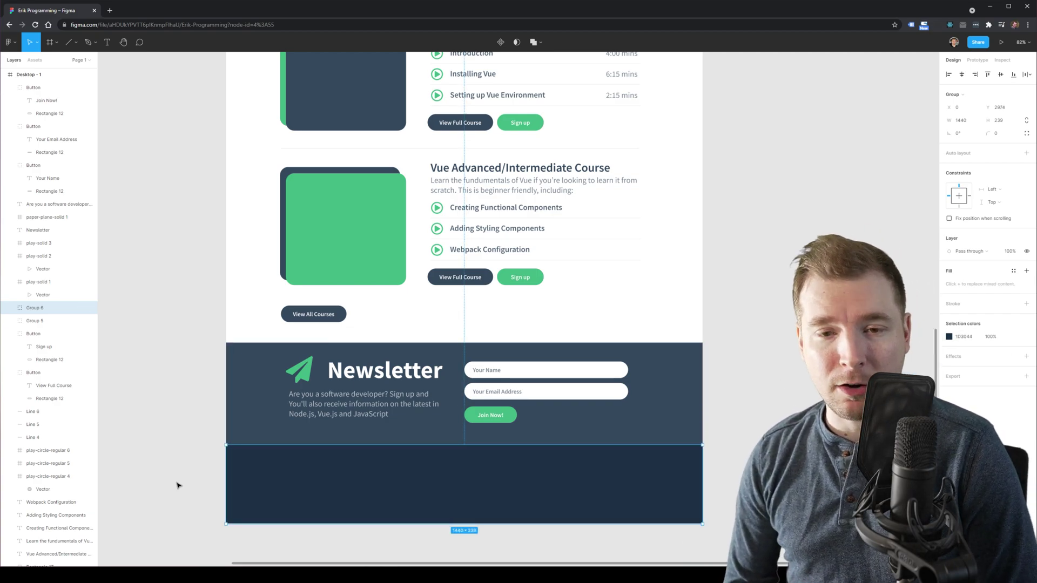
- Shorten the darker footer strip to a thin bar and crop the page frame to its lower edge
left_click_drag(467, 524, 486, 507)
left_click(468, 494)
left_click(475, 507)
key("ctrl+z")
- Add the text "Copyright 2021 All Rights Reserved" at size 18 on the darker footer strip
left_click(300, 370)
key("t")
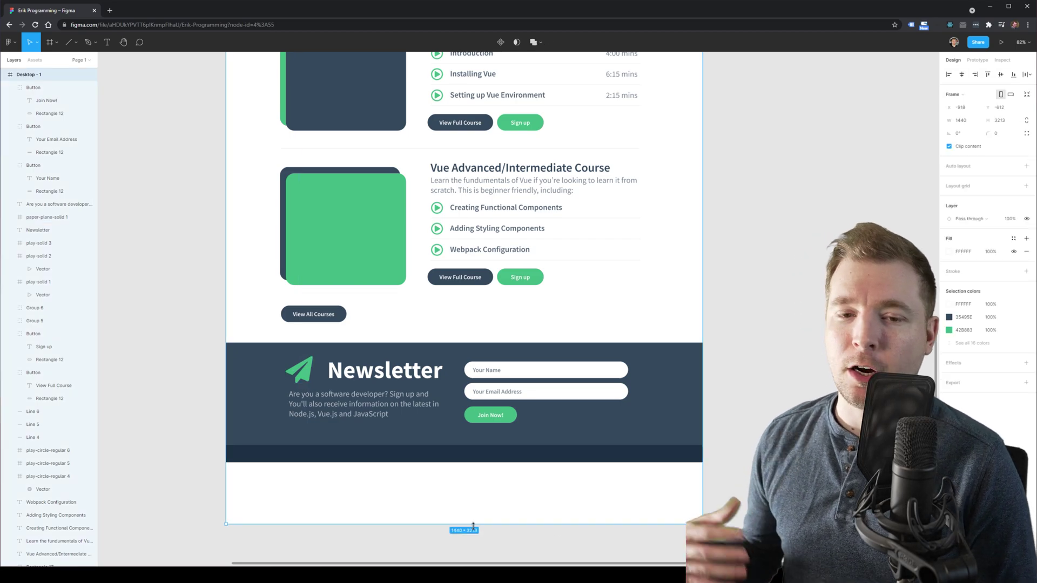
left_click_drag(391, 448, 545, 480)
type("Copyright 2021 All Rights R")
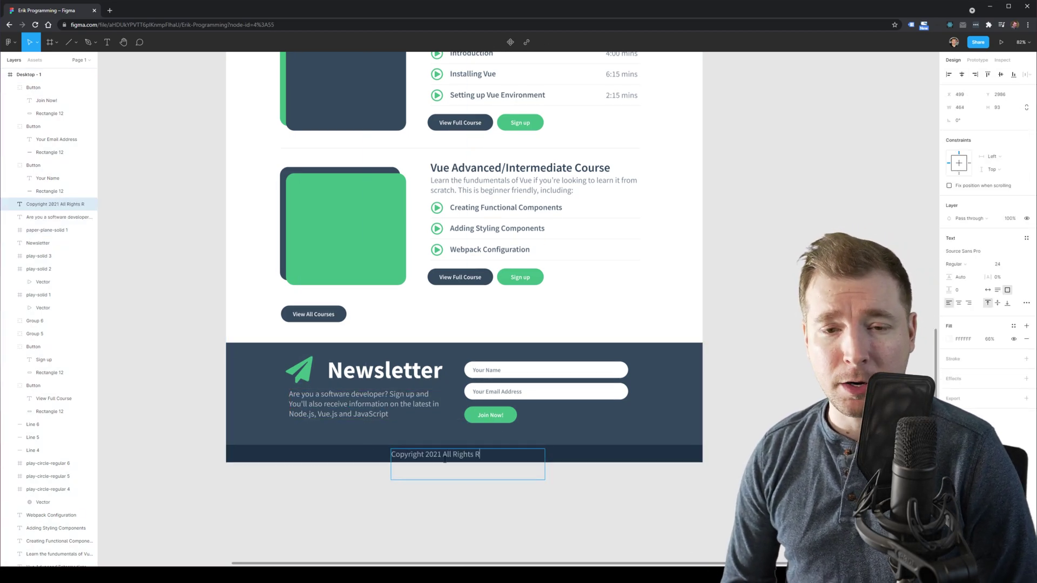
left_click(1000, 264)
type("18")
key("Return")
left_click_drag(521, 456, 550, 455)
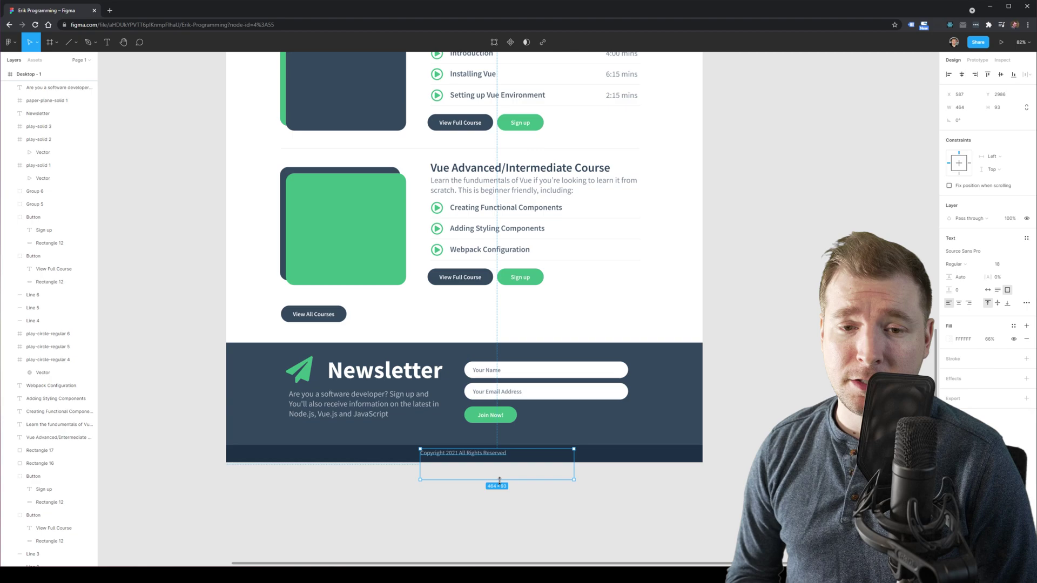
- Centre-align the copyright text, resize its box to 1428 × 34 px across the strip, and nudge it down
left_click(959, 302)
left_click_drag(427, 479, 229, 456)
left_click_drag(573, 457, 703, 457)
left_click(475, 477)
left_click(469, 455)
key("Down")
key("Down")
key("Down")
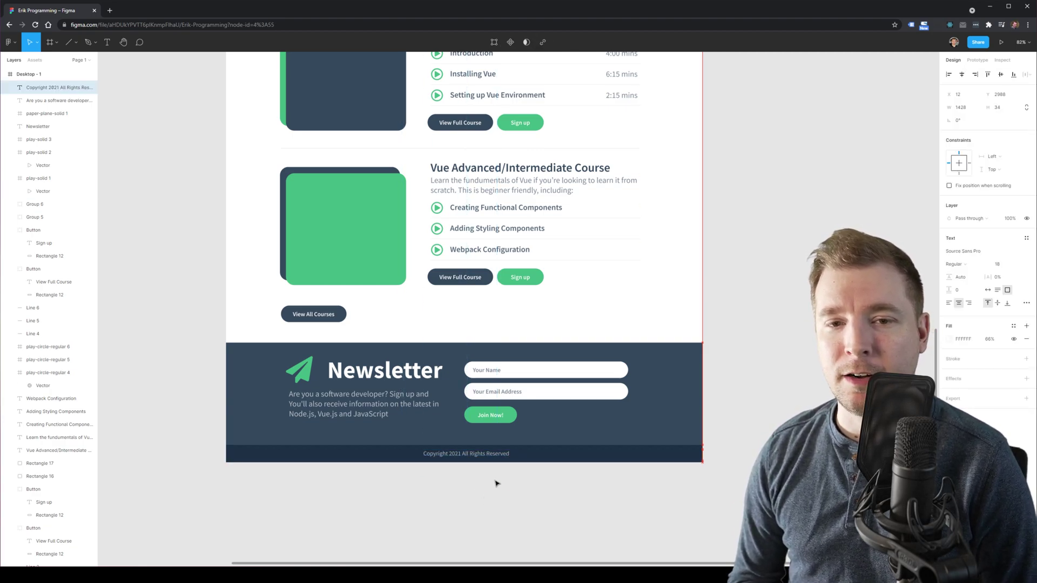
- Deselect the copyright text and review the finished page from the footer up to its header
left_click(495, 482)
scroll(495, 482, "up", 1)
scroll(495, 482, "up", 1)
left_click_drag(266, 403, 509, 477)
left_click(510, 483)
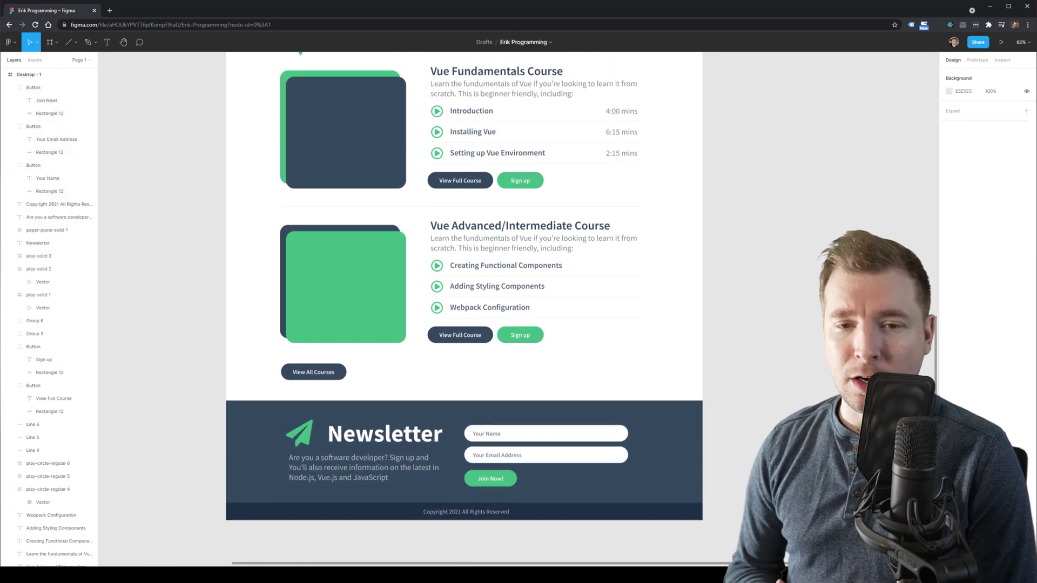
scroll(510, 484, "up", 2)
scroll(821, 214, "up", 10)
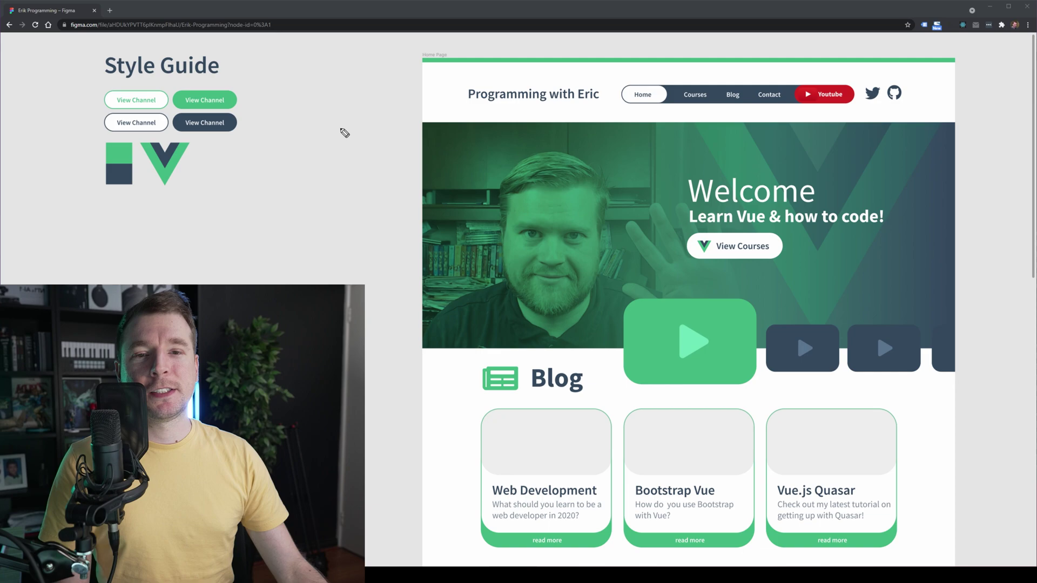
- Mark the site title with a pink arrow, outline the navigation bar and mark the hero's edge, clearing the marks
mouse_move(337, 127)
left_mouse_down()
mouse_move(444, 94)
mouse_move(407, 93)
mouse_move(441, 97)
mouse_move(431, 139)
left_mouse_up()
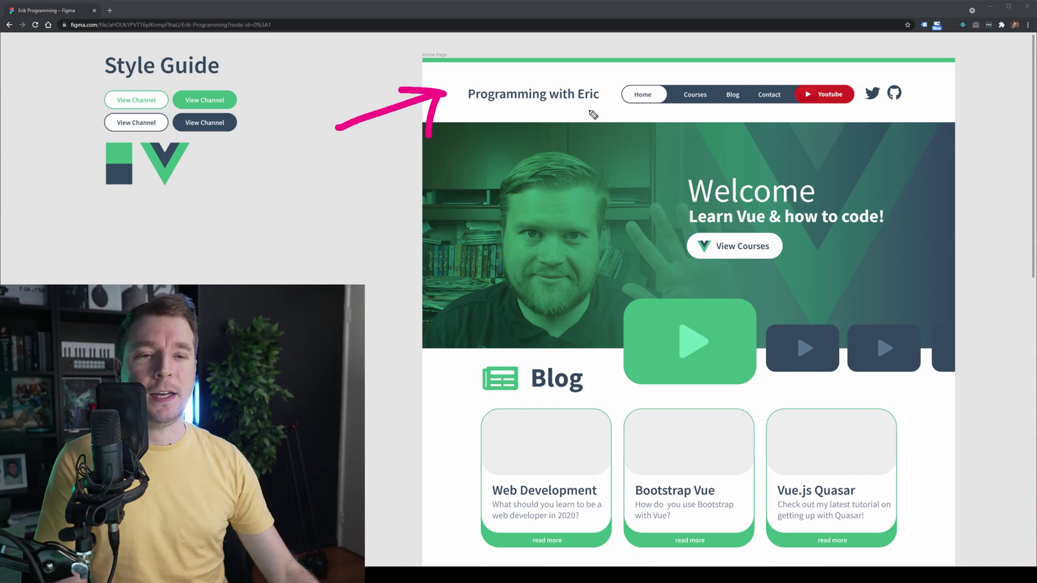
key("ctrl+shift+7")
mouse_move(623, 115)
left_mouse_down()
mouse_move(854, 115)
mouse_move(870, 69)
mouse_move(614, 66)
mouse_move(599, 81)
mouse_move(610, 118)
left_mouse_up()
left_click_drag(411, 73, 419, 291)
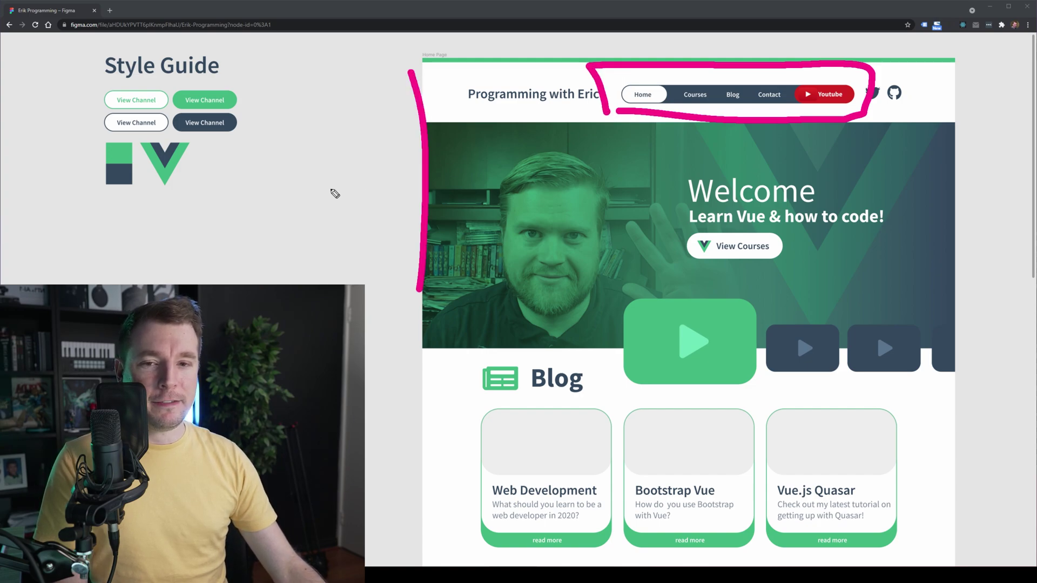
left_click_drag(515, 183, 489, 153)
left_click_drag(440, 186, 478, 221)
key("e")
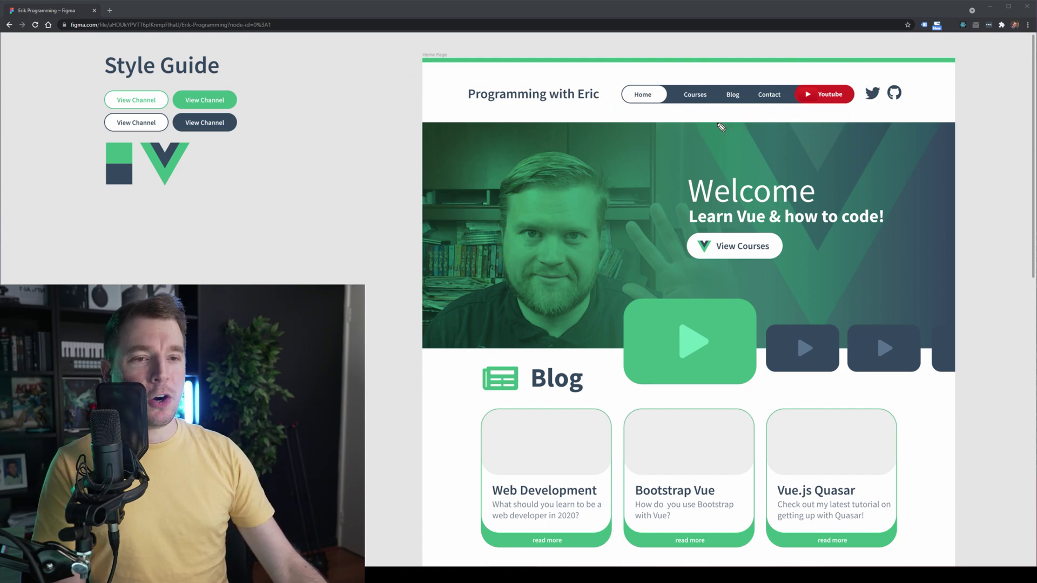
- Point a pink arrow at the Courses link and another at the Home link, clearing each one
mouse_move(717, 111)
left_mouse_down()
mouse_move(714, 145)
mouse_move(714, 110)
mouse_move(702, 139)
mouse_move(716, 112)
mouse_move(771, 133)
left_mouse_up()
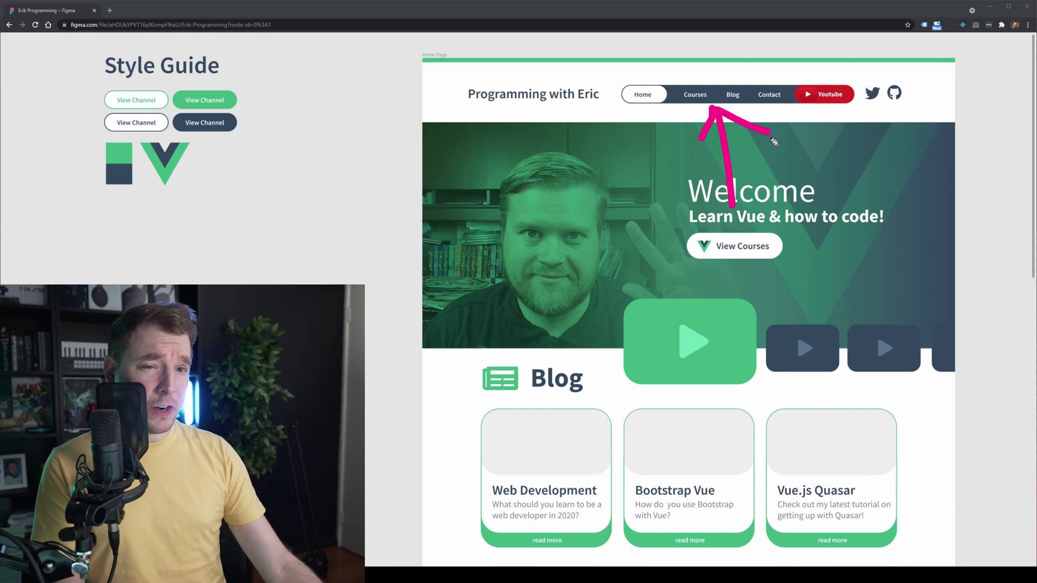
key("e")
left_click_drag(640, 109, 646, 190)
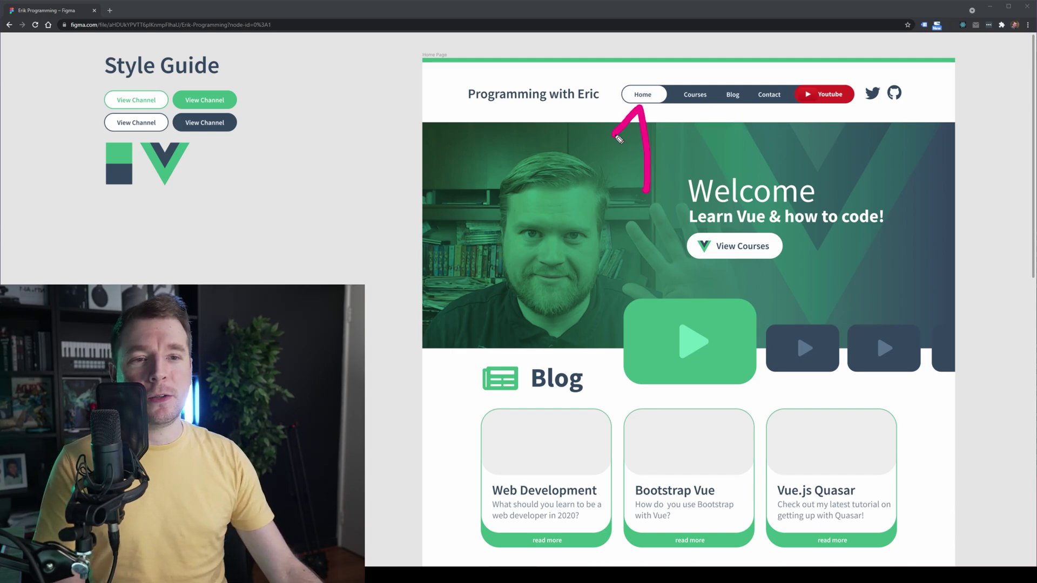
left_click_drag(639, 107, 679, 135)
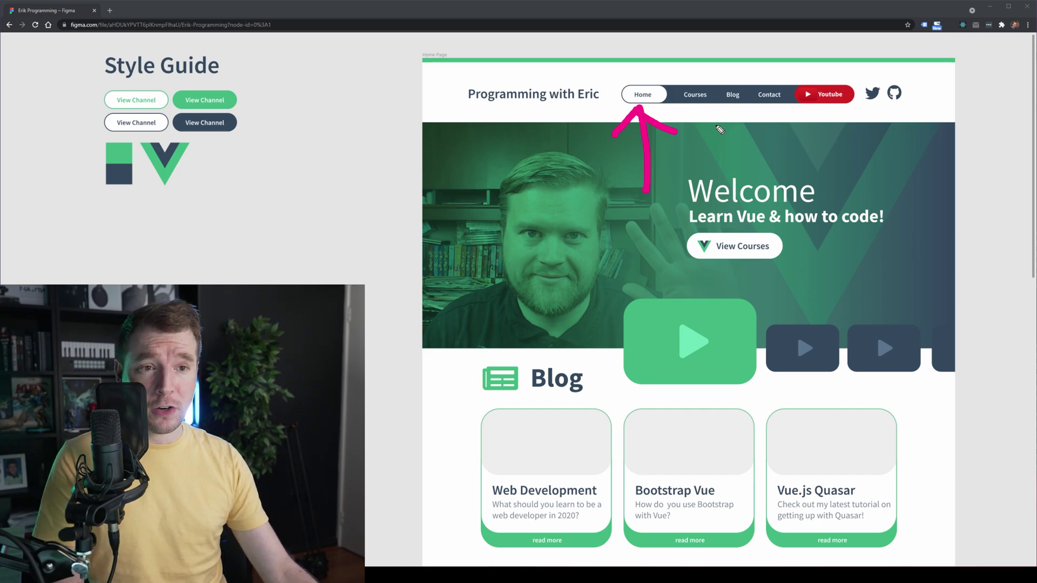
key("e")
- Point pink arrows at the Youtube button and the Twitter and GitHub icons, clear them, and mark the Youtube button again before clearing
mouse_move(817, 108)
left_mouse_down()
mouse_move(822, 154)
mouse_move(801, 138)
left_mouse_up()
mouse_move(871, 108)
left_mouse_down()
mouse_move(876, 144)
mouse_move(859, 122)
left_mouse_up()
left_click_drag(869, 107, 924, 153)
left_click_drag(912, 117, 927, 115)
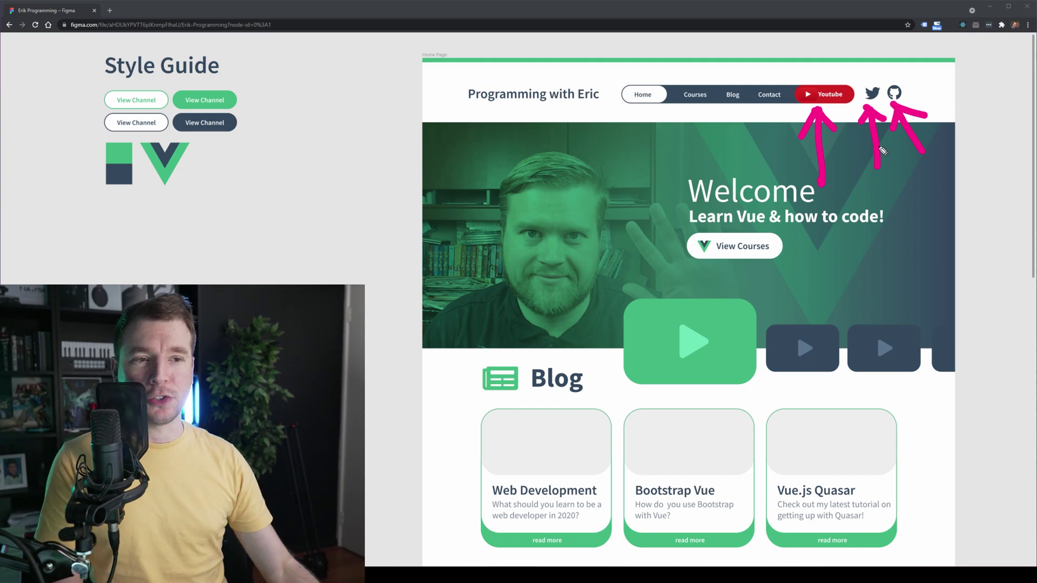
key("ctrl+shift+6")
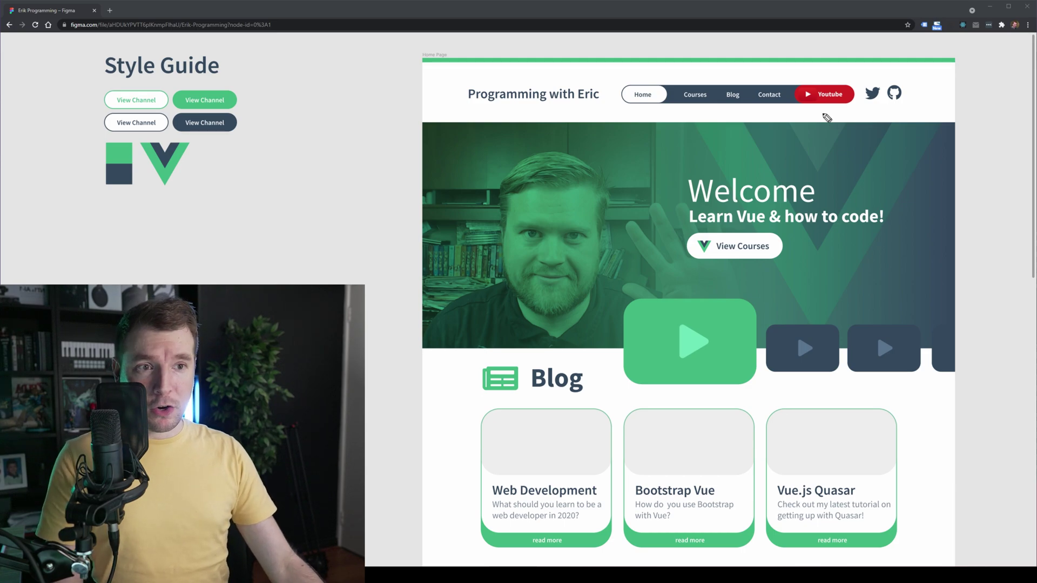
left_click_drag(822, 108, 830, 250)
left_click_drag(823, 109, 813, 136)
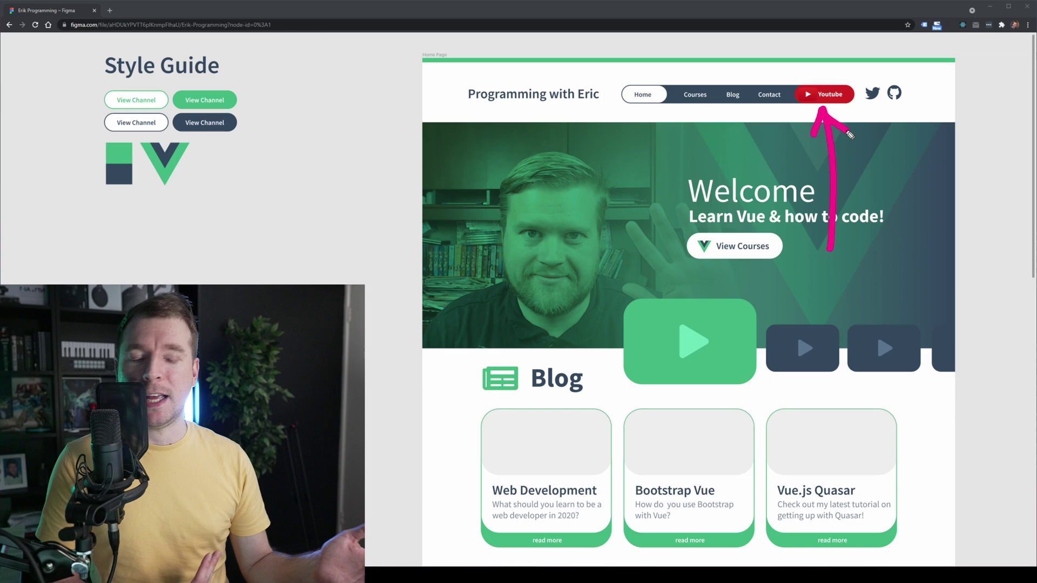
key("e")
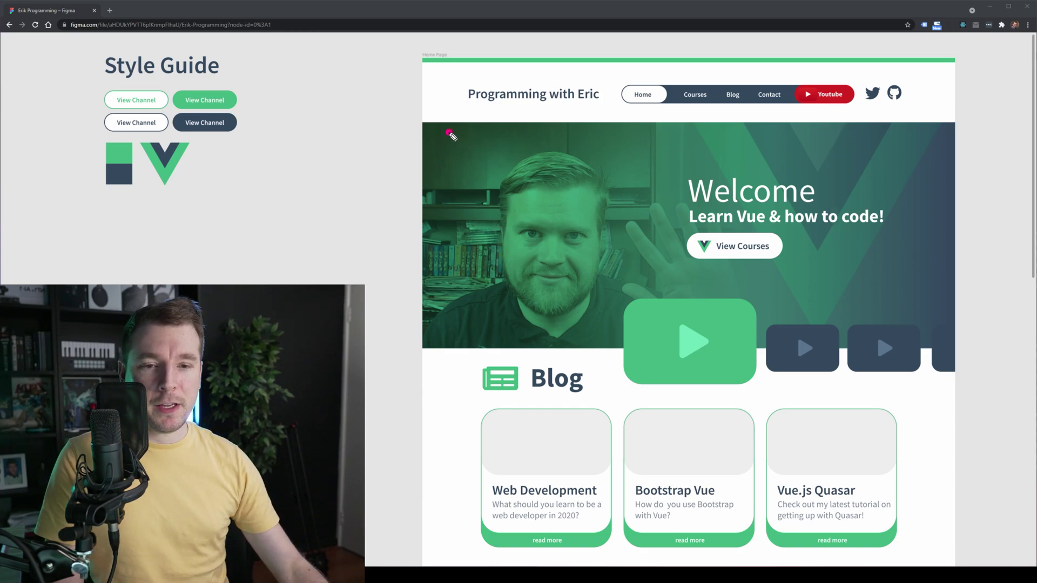
- Outline the hero section in pink, clear it, and point arrows at the hero photo, the Welcome heading and the View Courses button
mouse_move(452, 135)
left_mouse_down()
mouse_move(518, 351)
mouse_move(956, 192)
mouse_move(546, 138)
mouse_move(429, 138)
left_mouse_up()
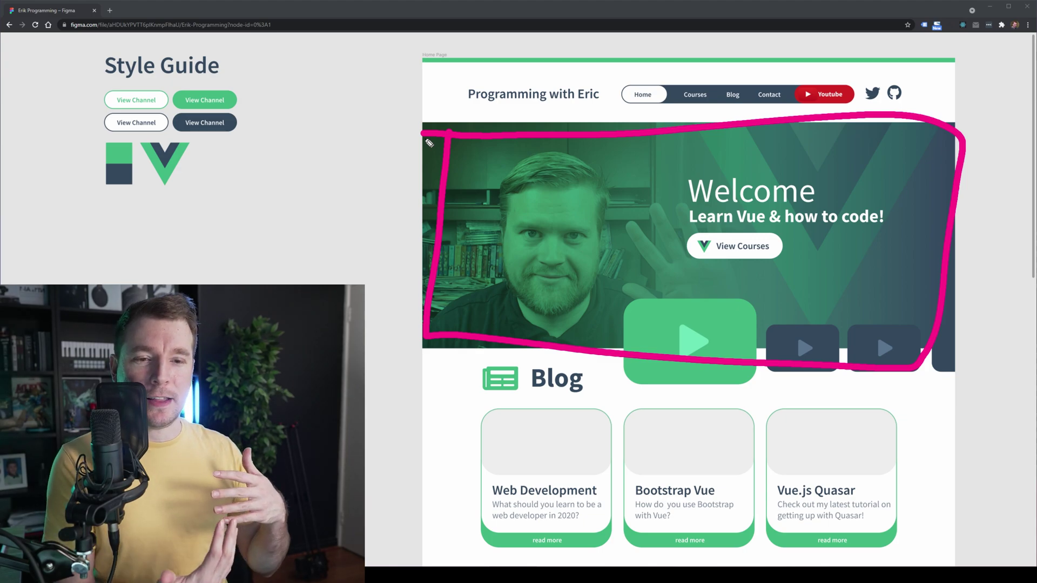
key("e")
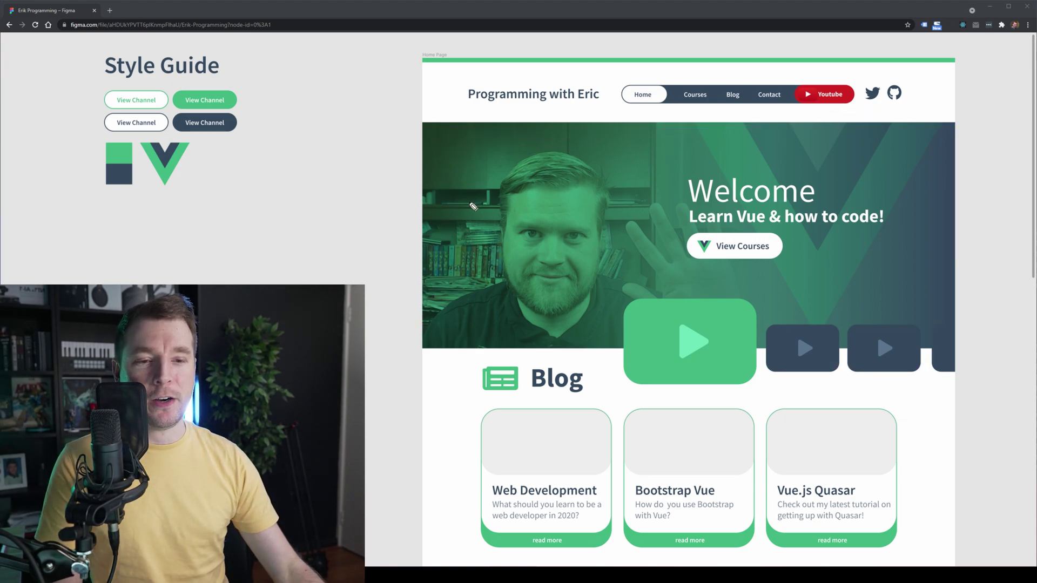
left_click_drag(632, 118, 631, 170)
left_click_drag(671, 139, 657, 187)
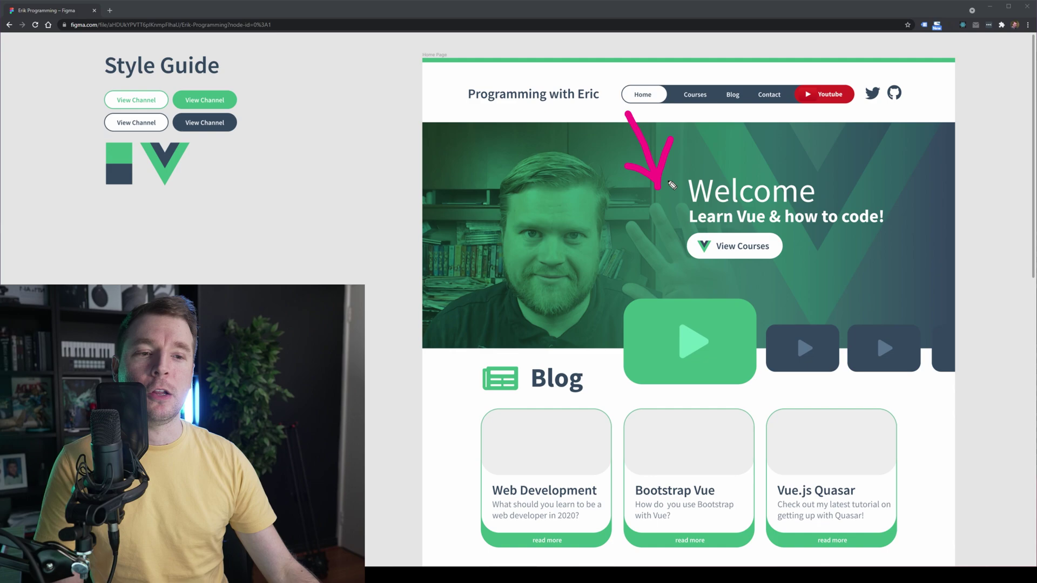
left_click_drag(825, 162, 939, 126)
left_click_drag(833, 139, 882, 172)
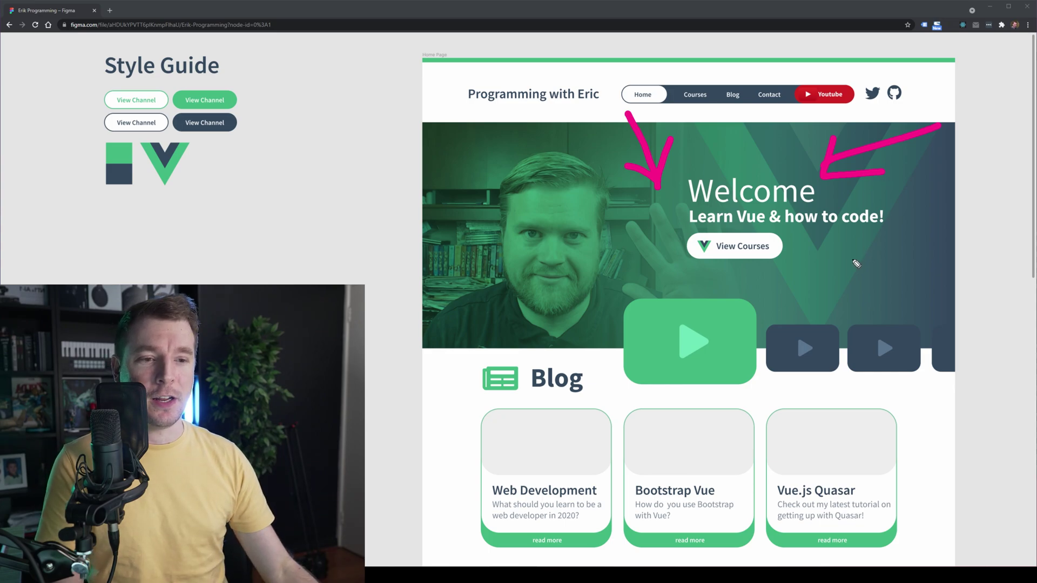
mouse_move(793, 264)
left_mouse_down()
mouse_move(872, 324)
mouse_move(806, 287)
mouse_move(833, 250)
left_mouse_up()
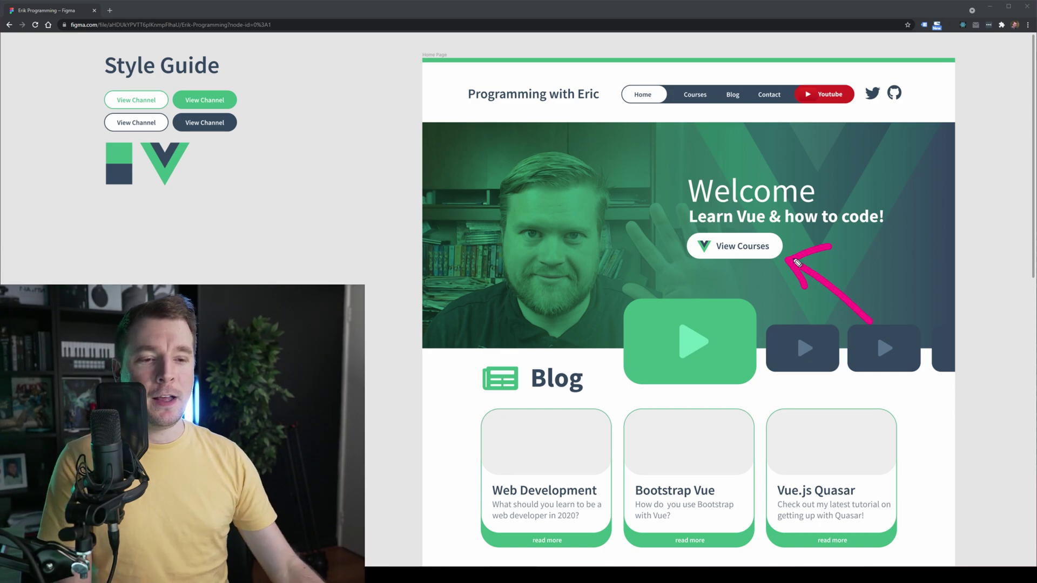
- Point pink arrows at the row of video cards under the hero text and clear the marks
left_click_drag(776, 304, 893, 242)
mouse_move(782, 279)
left_mouse_down()
mouse_move(775, 306)
mouse_move(903, 247)
left_mouse_up()
mouse_move(840, 283)
left_mouse_down()
mouse_move(888, 285)
mouse_move(907, 295)
mouse_move(906, 311)
left_mouse_up()
mouse_move(894, 293)
left_mouse_down()
mouse_move(906, 312)
mouse_move(920, 277)
left_mouse_up()
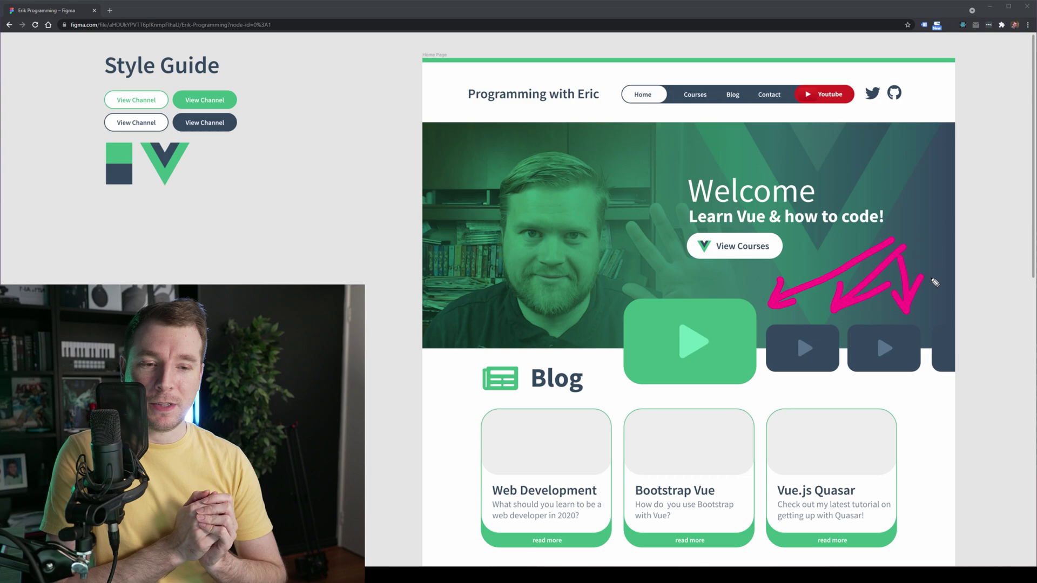
key("ctrl+shift+7")
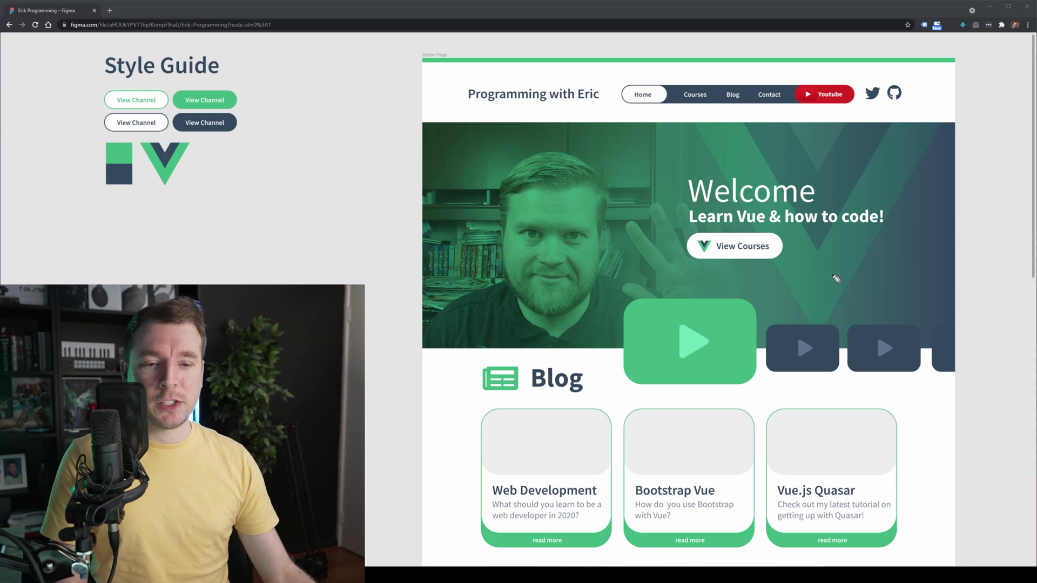
- Outline the Blog section in pink with an arrow pointing at it and clear the marks
scroll(928, 280, "down", 5)
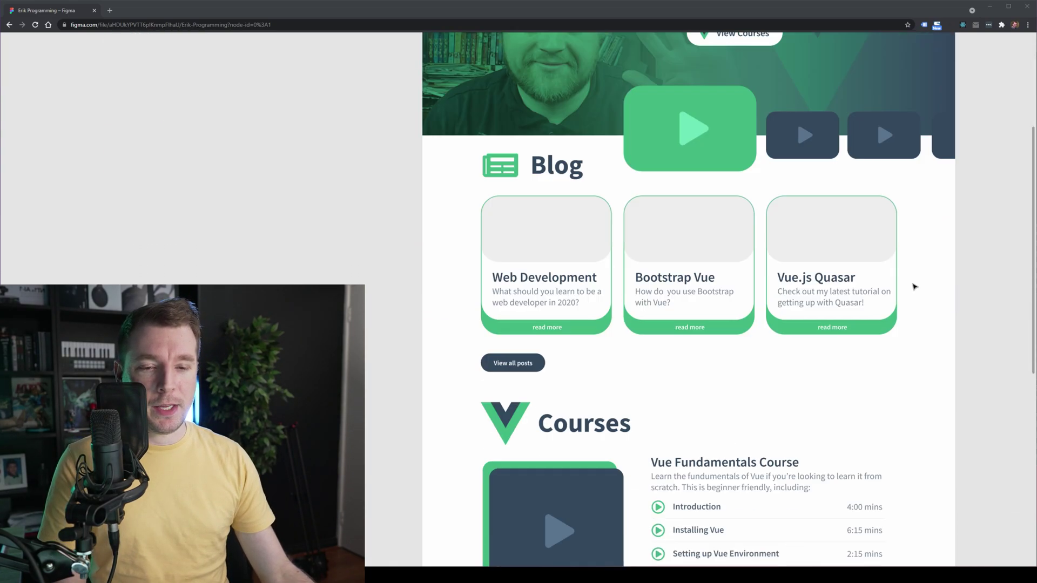
mouse_move(449, 133)
left_mouse_down()
mouse_move(960, 196)
mouse_move(452, 349)
mouse_move(453, 153)
left_mouse_up()
mouse_move(336, 226)
left_mouse_down()
mouse_move(403, 190)
mouse_move(398, 271)
left_mouse_up()
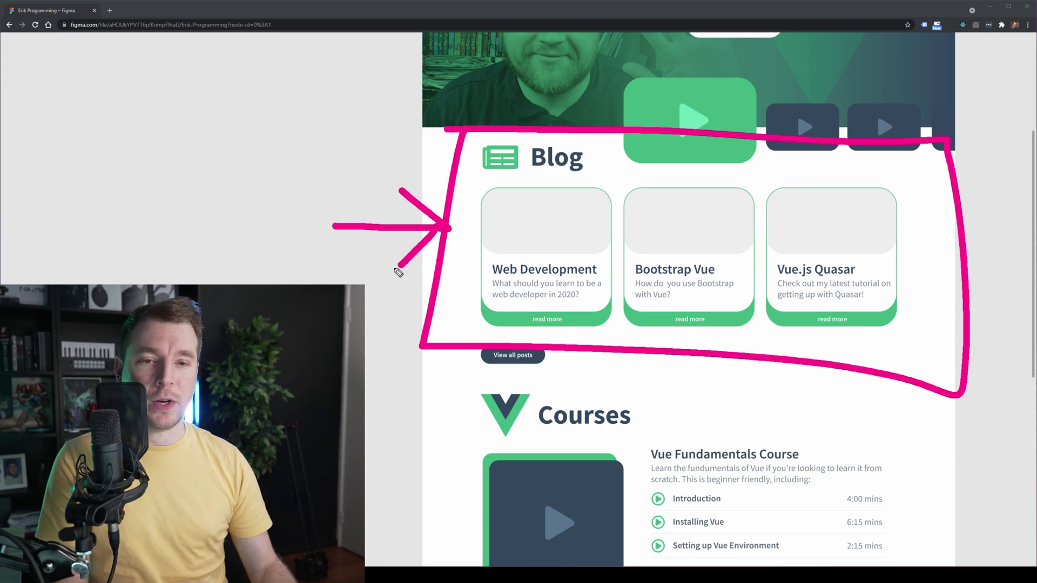
key("ctrl+shift+7")
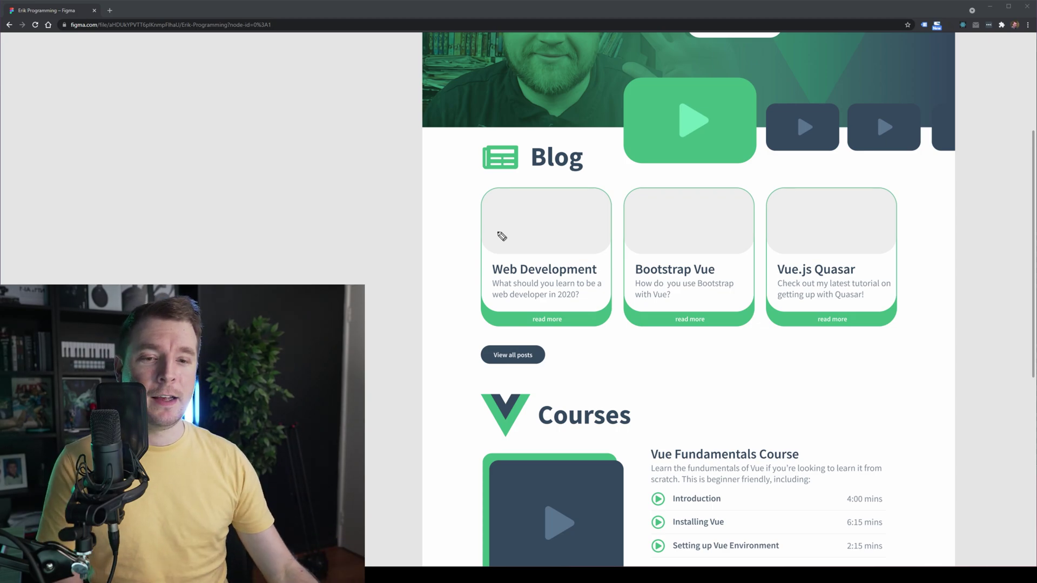
- Outline the Vue Fundamentals Course block, point arrows at its lesson times and the Vue Advanced/Intermediate Course heading, and clear the marks
scroll(484, 227, "down", 4)
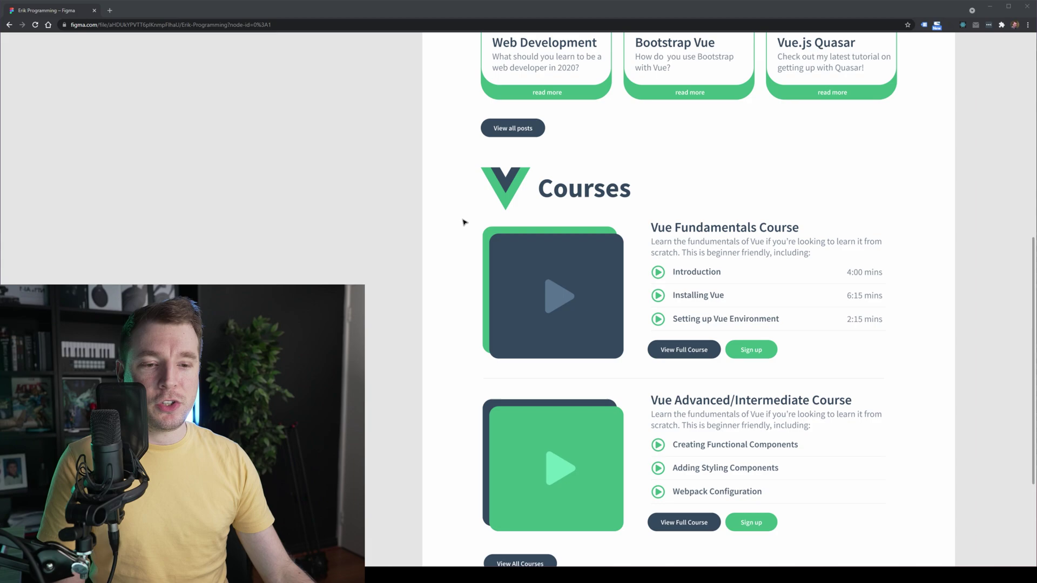
mouse_move(438, 157)
left_mouse_down()
mouse_move(437, 317)
mouse_move(880, 387)
mouse_move(917, 134)
mouse_move(448, 137)
left_mouse_up()
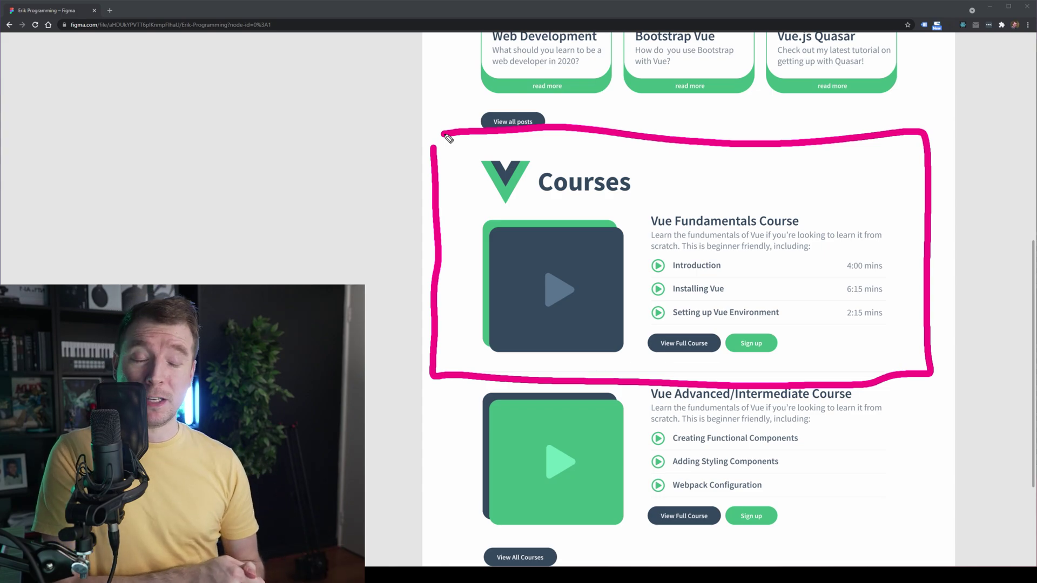
key("ctrl+shift+7")
mouse_move(894, 256)
left_mouse_down()
mouse_move(926, 234)
mouse_move(955, 187)
left_mouse_up()
mouse_move(893, 238)
left_mouse_down()
mouse_move(893, 252)
mouse_move(924, 259)
left_mouse_up()
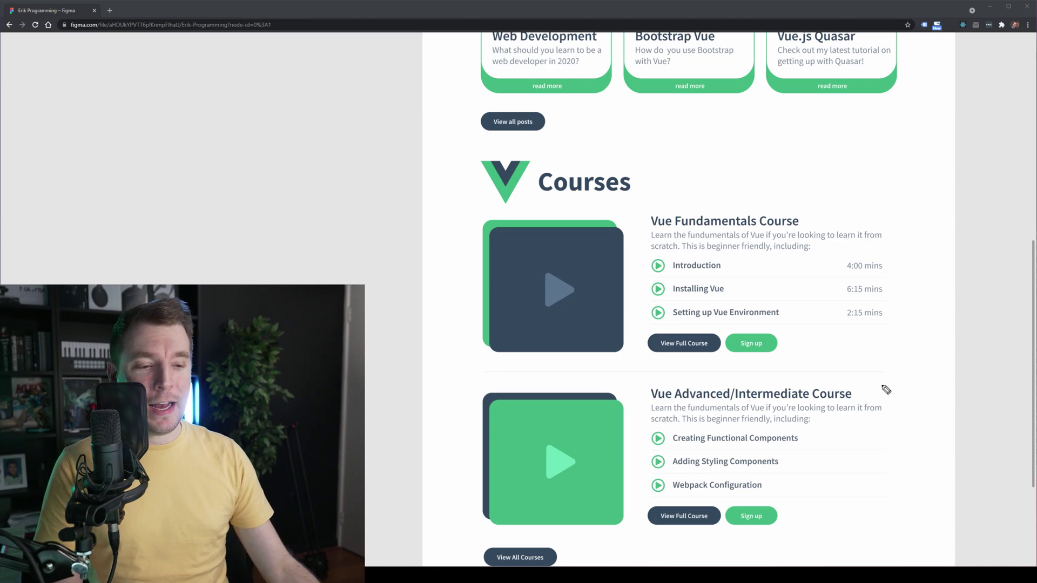
left_click_drag(882, 385, 978, 292)
mouse_move(890, 348)
left_mouse_down()
mouse_move(895, 388)
mouse_move(947, 381)
left_mouse_up()
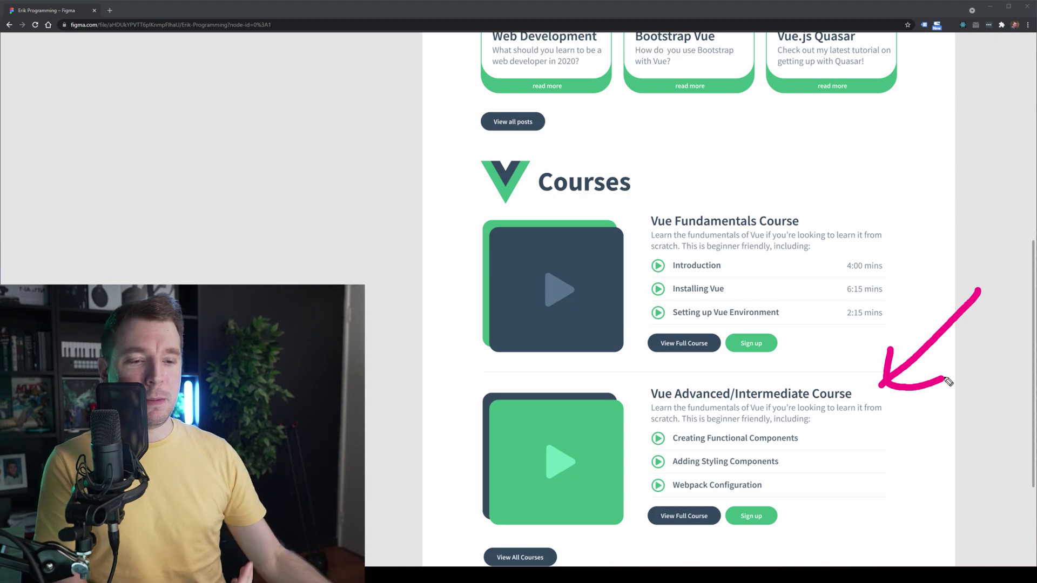
key("ctrl+shift+7")
- Examine the second course's View Full Course and Sign up buttons, the View All Courses button and the newsletter footer
scroll(852, 327, "down", 1)
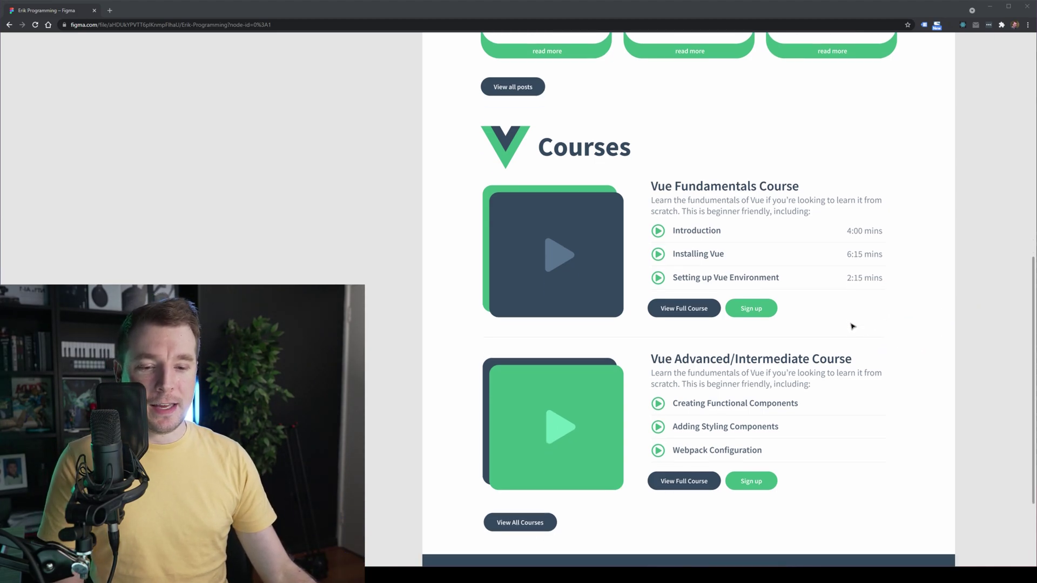
left_click(702, 475)
left_click(760, 474)
scroll(743, 408, "down", 3)
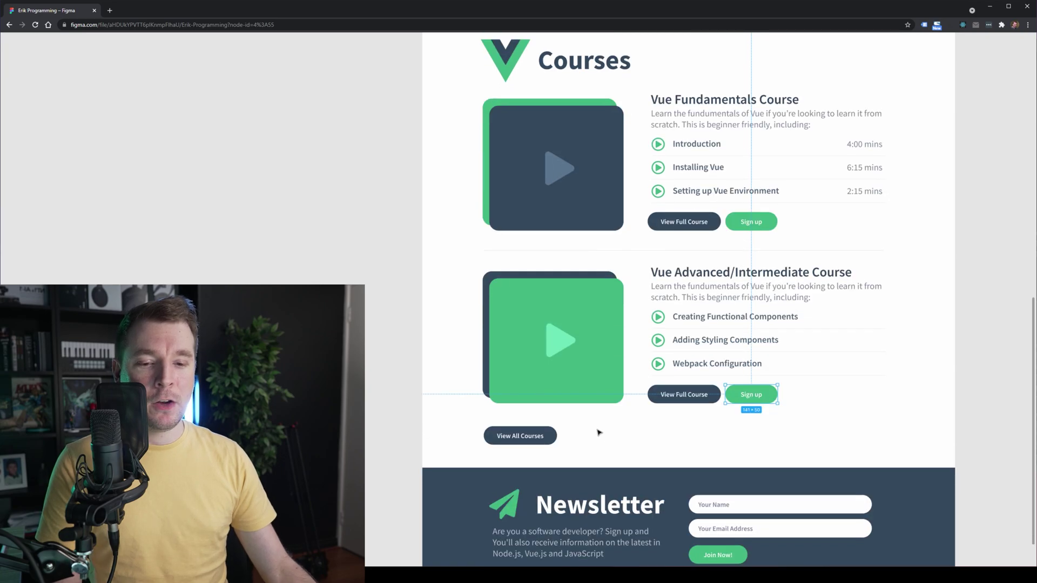
left_click(519, 435)
left_click(574, 430)
scroll(484, 393, "down", 3)
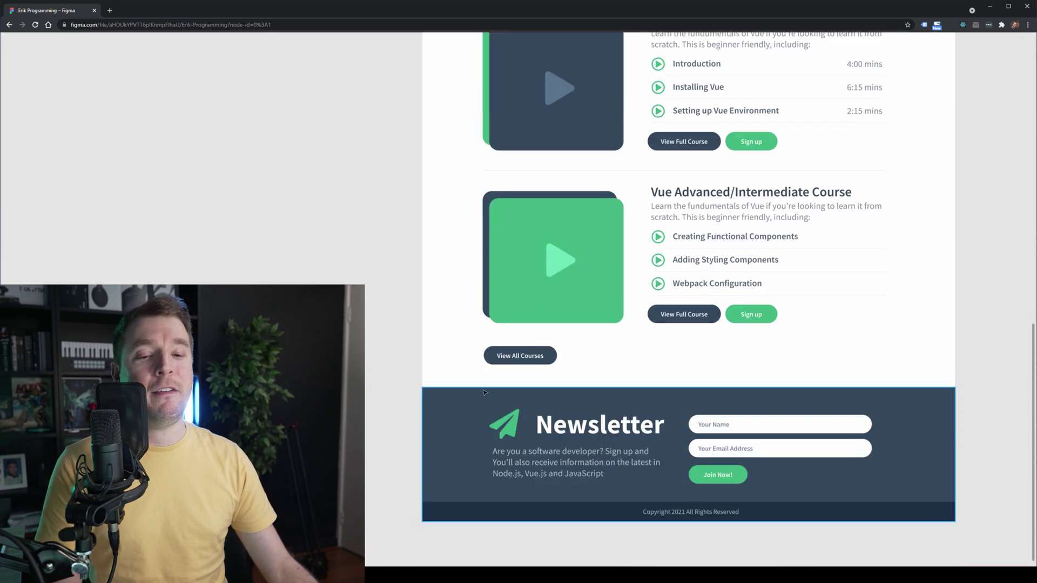
scroll(520, 357, "down", 6)
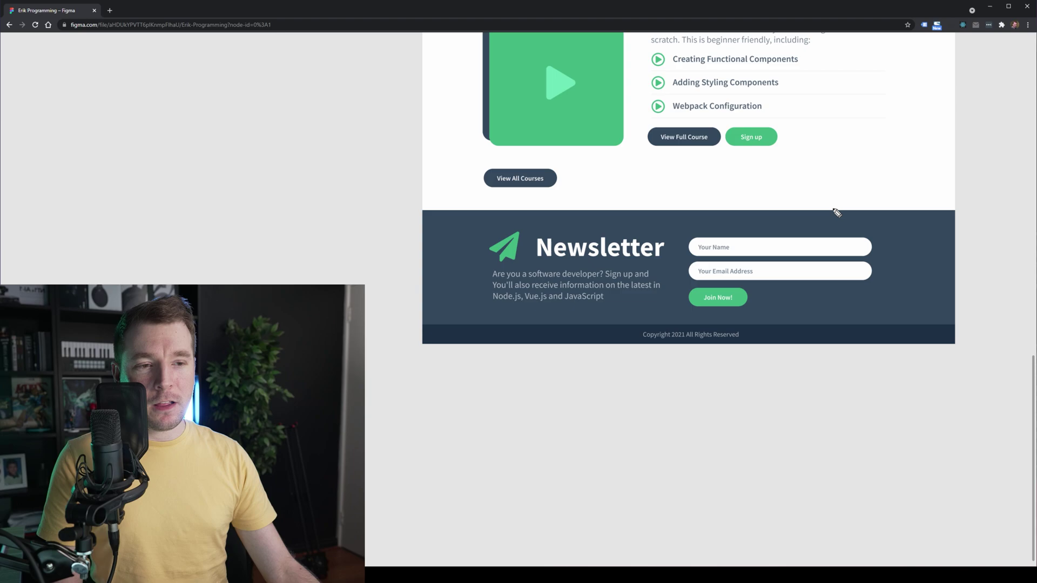
- Point pink arrows at the newsletter block from above and from its side, and one at the copyright line
left_click_drag(834, 210, 899, 76)
mouse_move(828, 167)
left_mouse_down()
mouse_move(836, 198)
mouse_move(881, 195)
left_mouse_up()
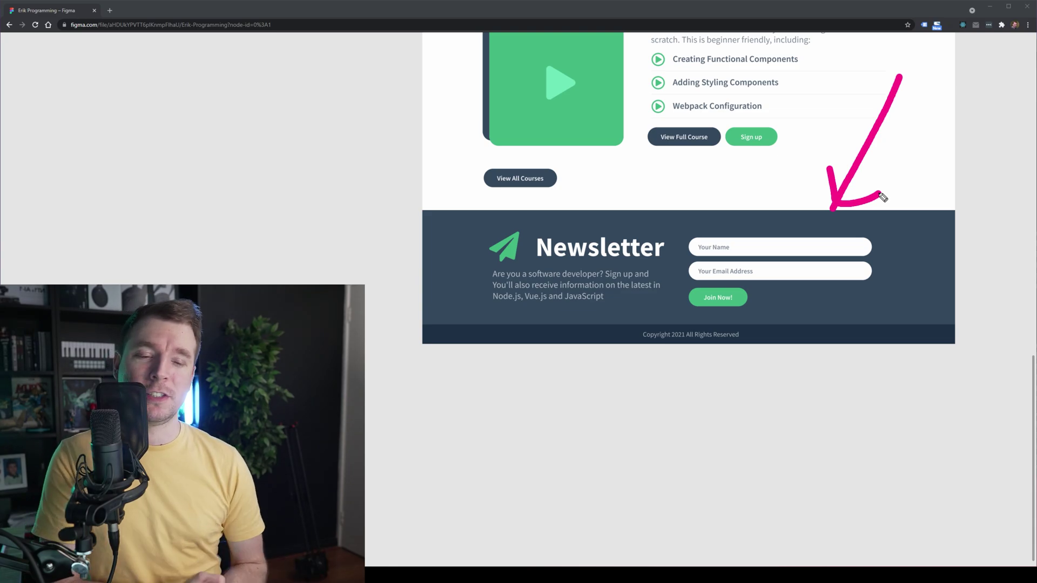
left_click_drag(284, 273, 456, 267)
mouse_move(423, 242)
left_mouse_down()
mouse_move(454, 265)
mouse_move(449, 295)
left_mouse_up()
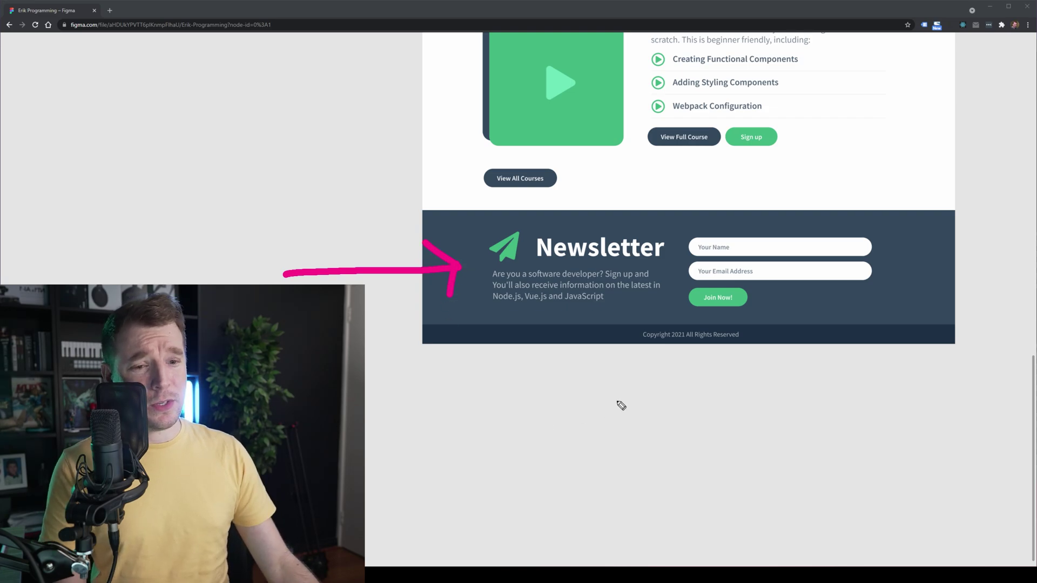
left_click_drag(663, 345, 659, 417)
mouse_move(651, 370)
left_mouse_down()
mouse_move(665, 350)
mouse_move(697, 371)
left_mouse_up()
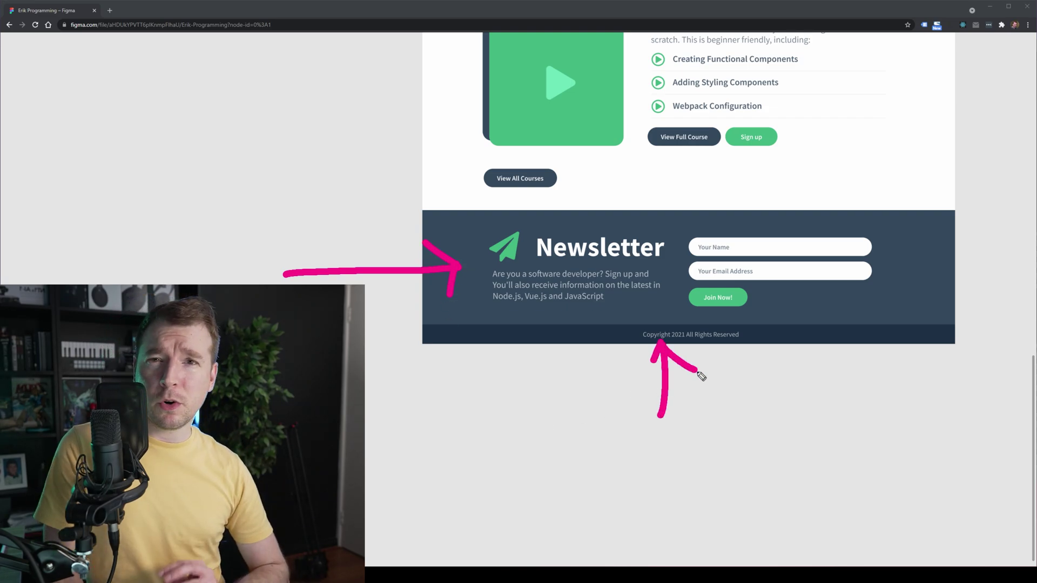